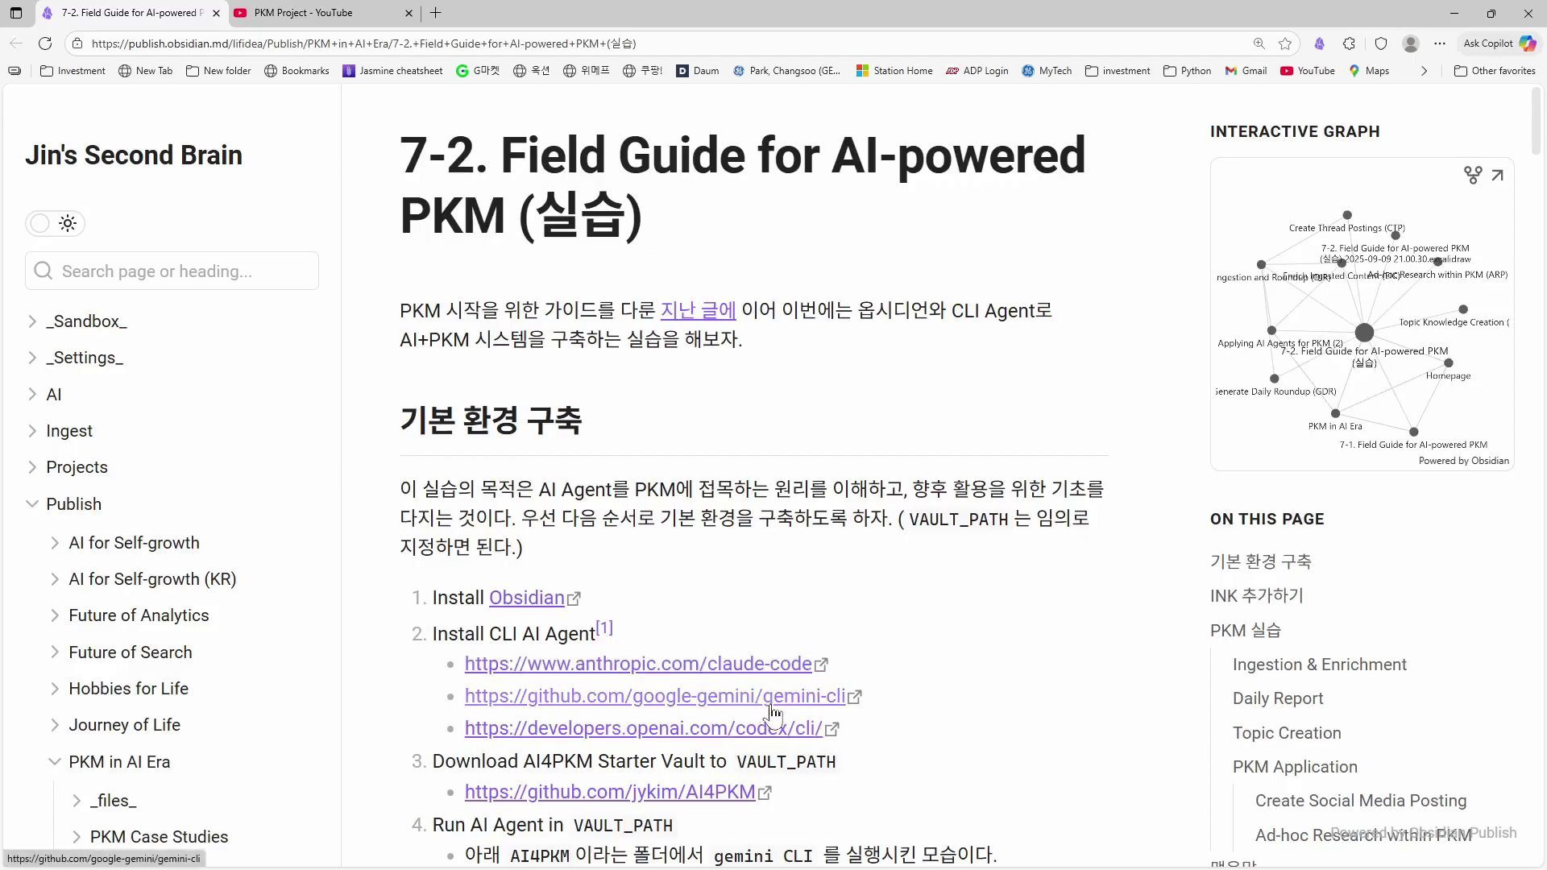
# - Browse the Vibe Coding playlist on YouTube down to the video about installing Gemini CLI
pyautogui.click(308, 18)
pyautogui.click(15, 44)
pyautogui.click(1175, 707)
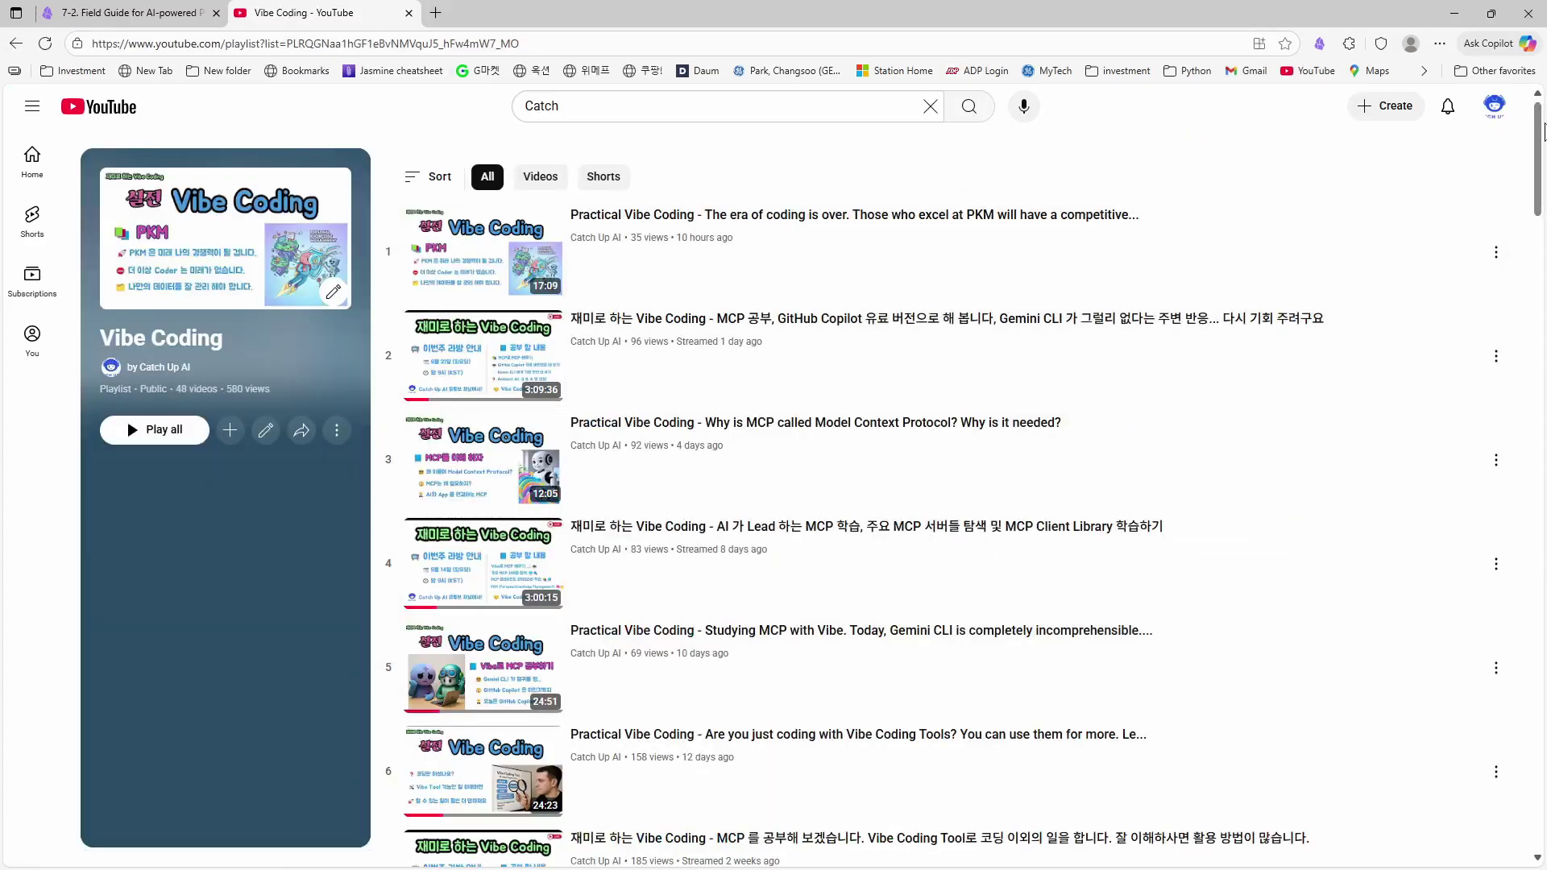
pyautogui.moveTo(1536, 182); pyautogui.dragTo(1535, 487)
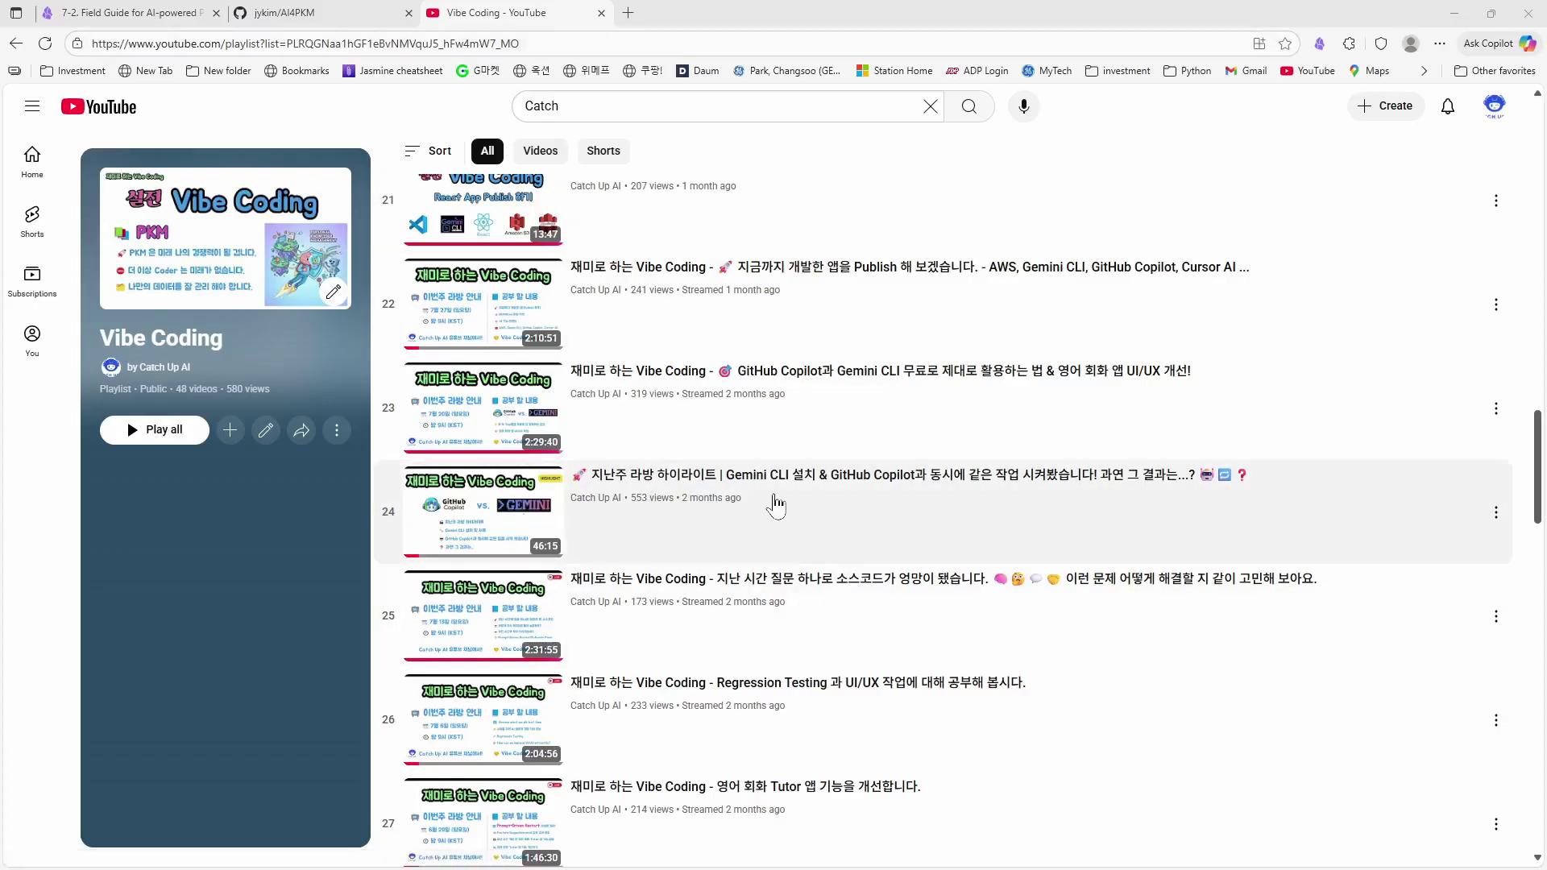
# - Open the AI4PKM Starter Vault's GitHub repository from the Field Guide page and show its clone options
pyautogui.click(129, 13)
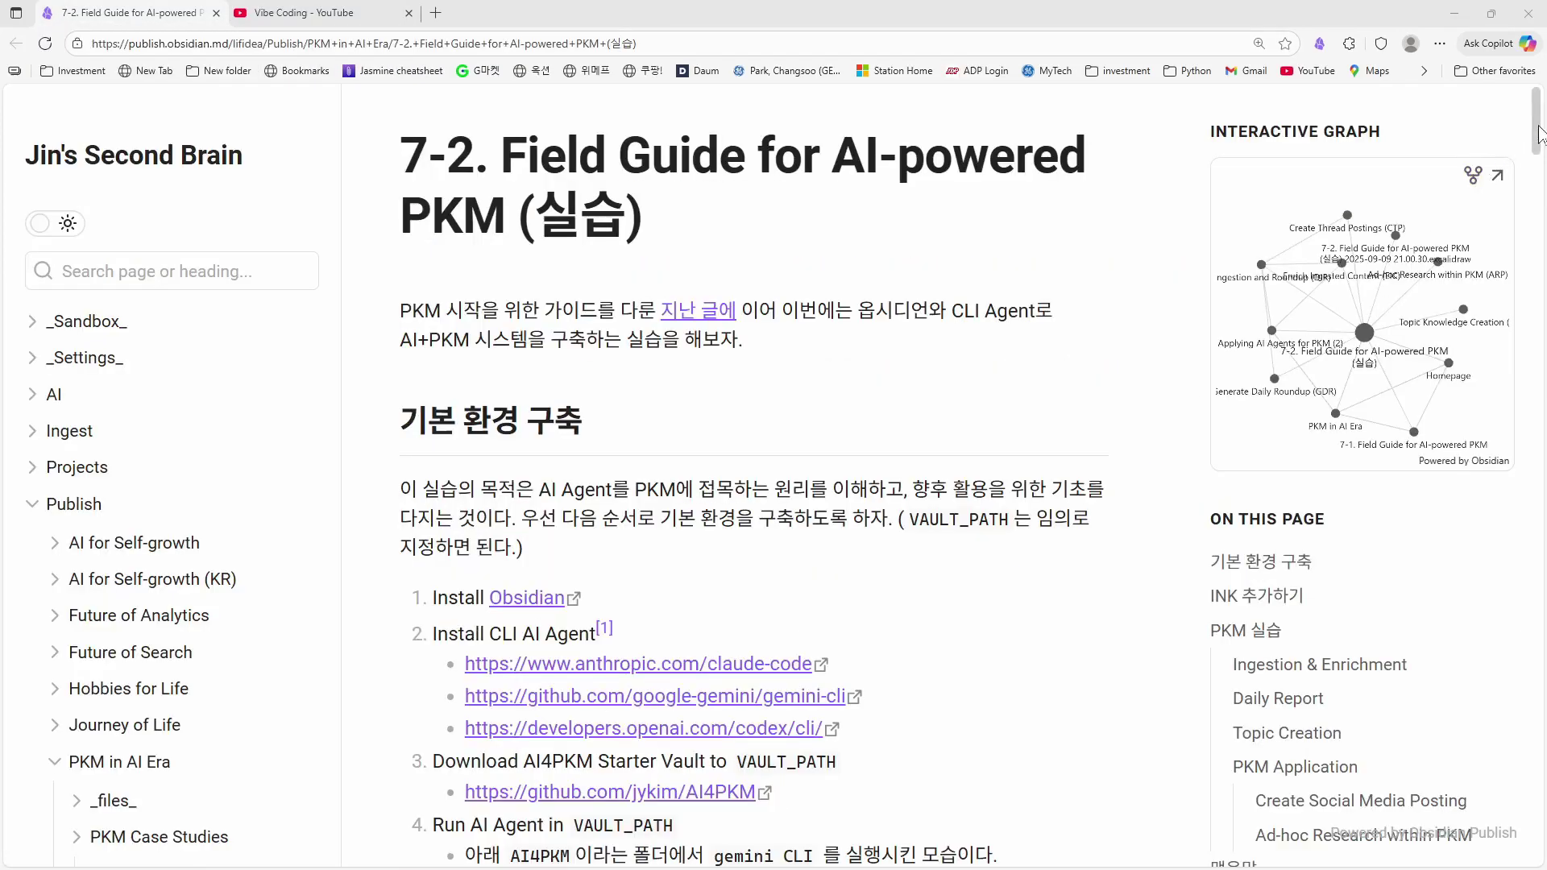
pyautogui.scroll(-1, 1543, 149)
pyautogui.scroll(-3, 1543, 149)
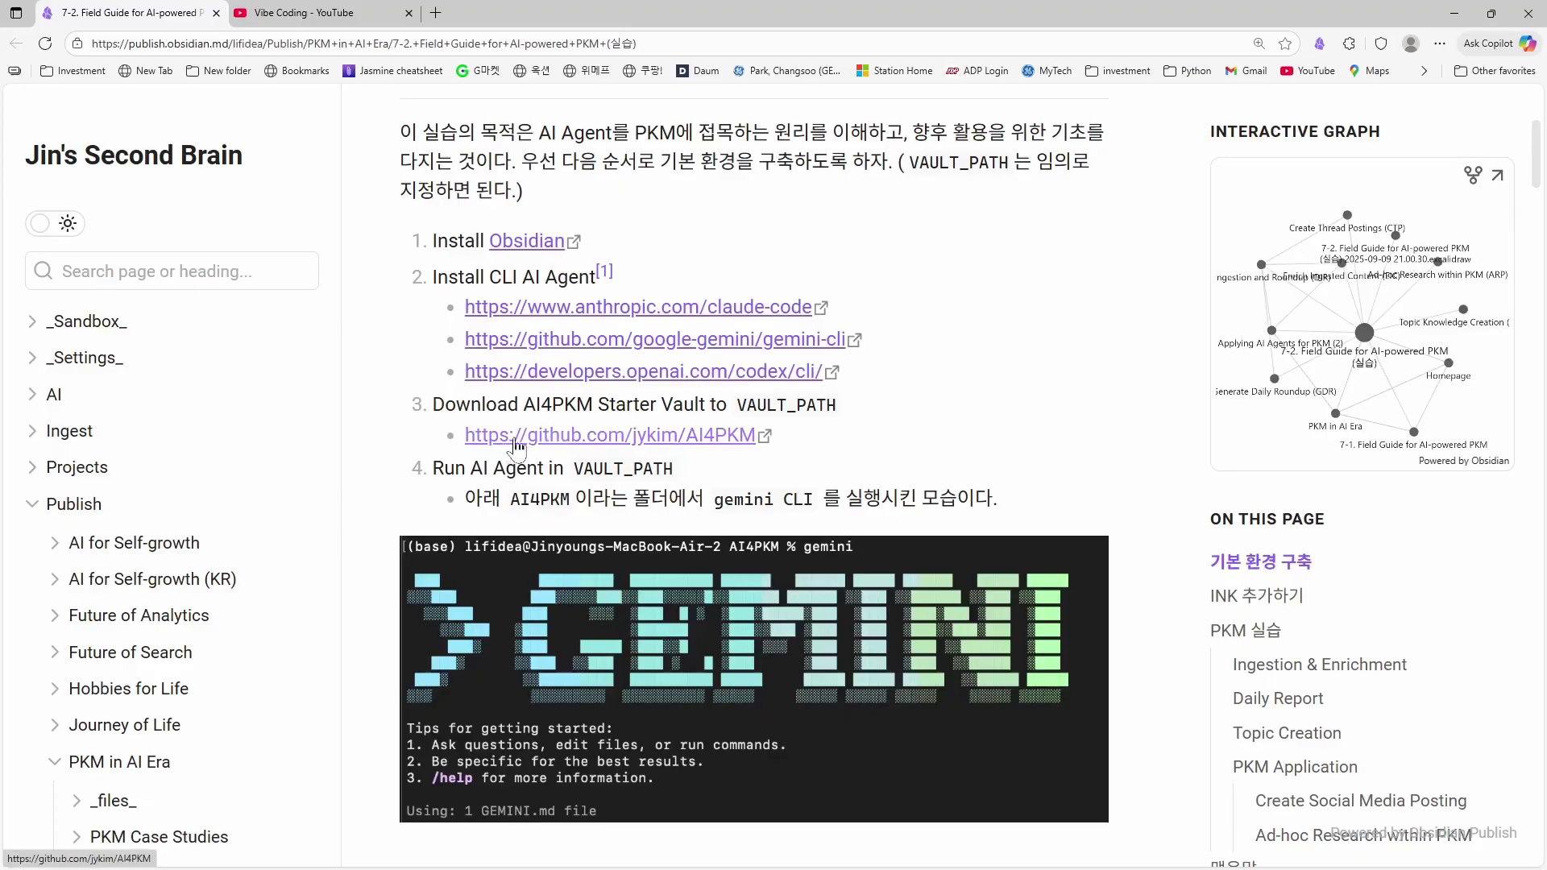
pyautogui.click(693, 436)
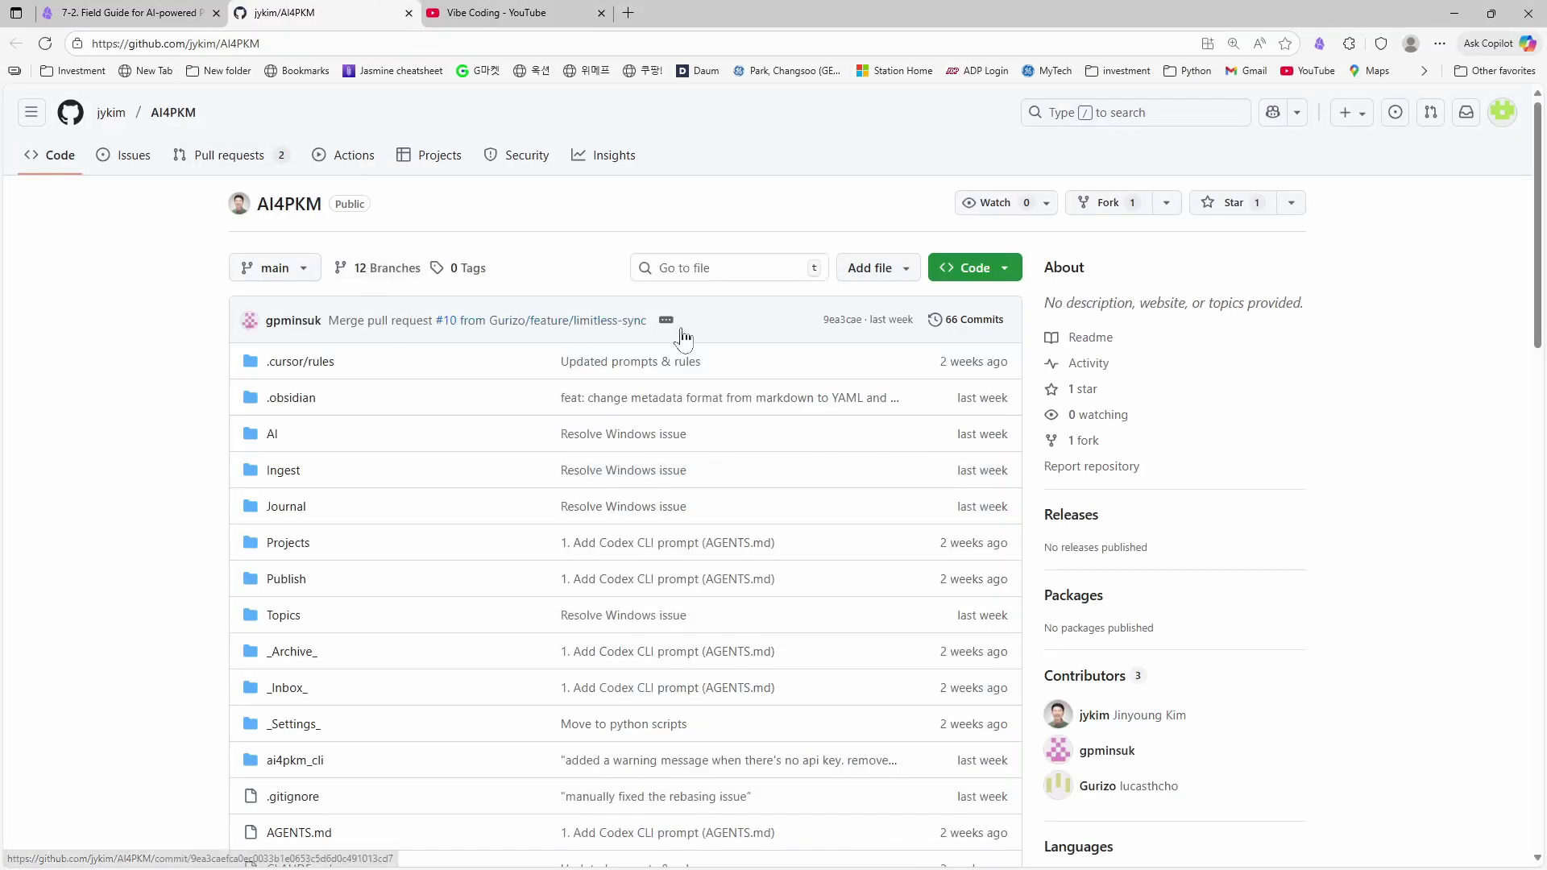
pyautogui.click(1006, 271)
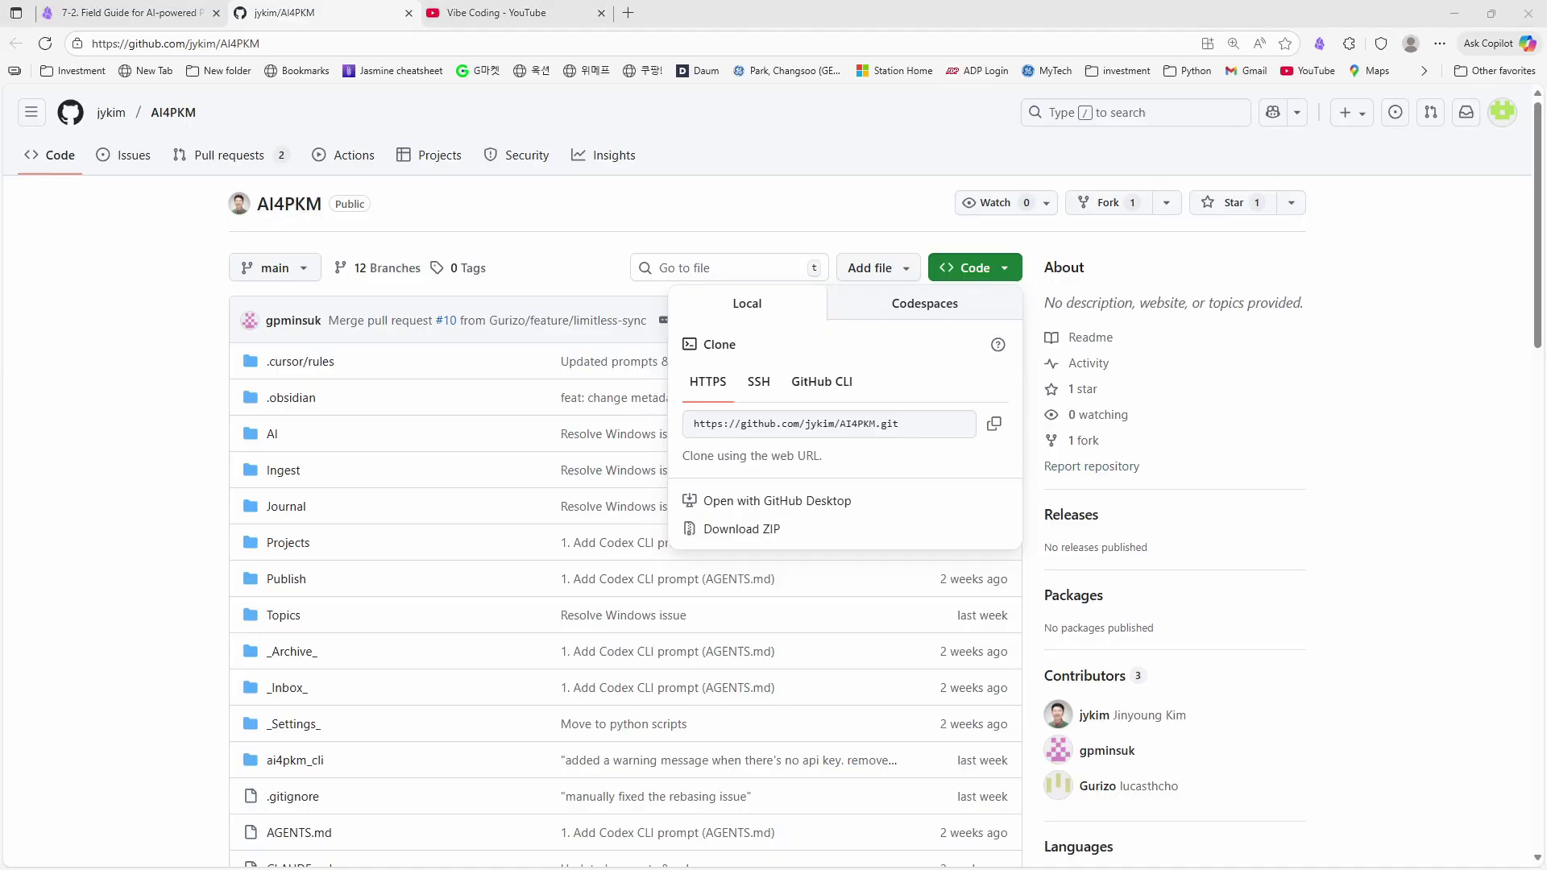
# - Go to the AI4PKM_CatchUpAI folder in File Explorer and open that folder in Visual Studio Code as a trusted workspace
pyautogui.moveTo(560, 249); pyautogui.dragTo(720, 119)
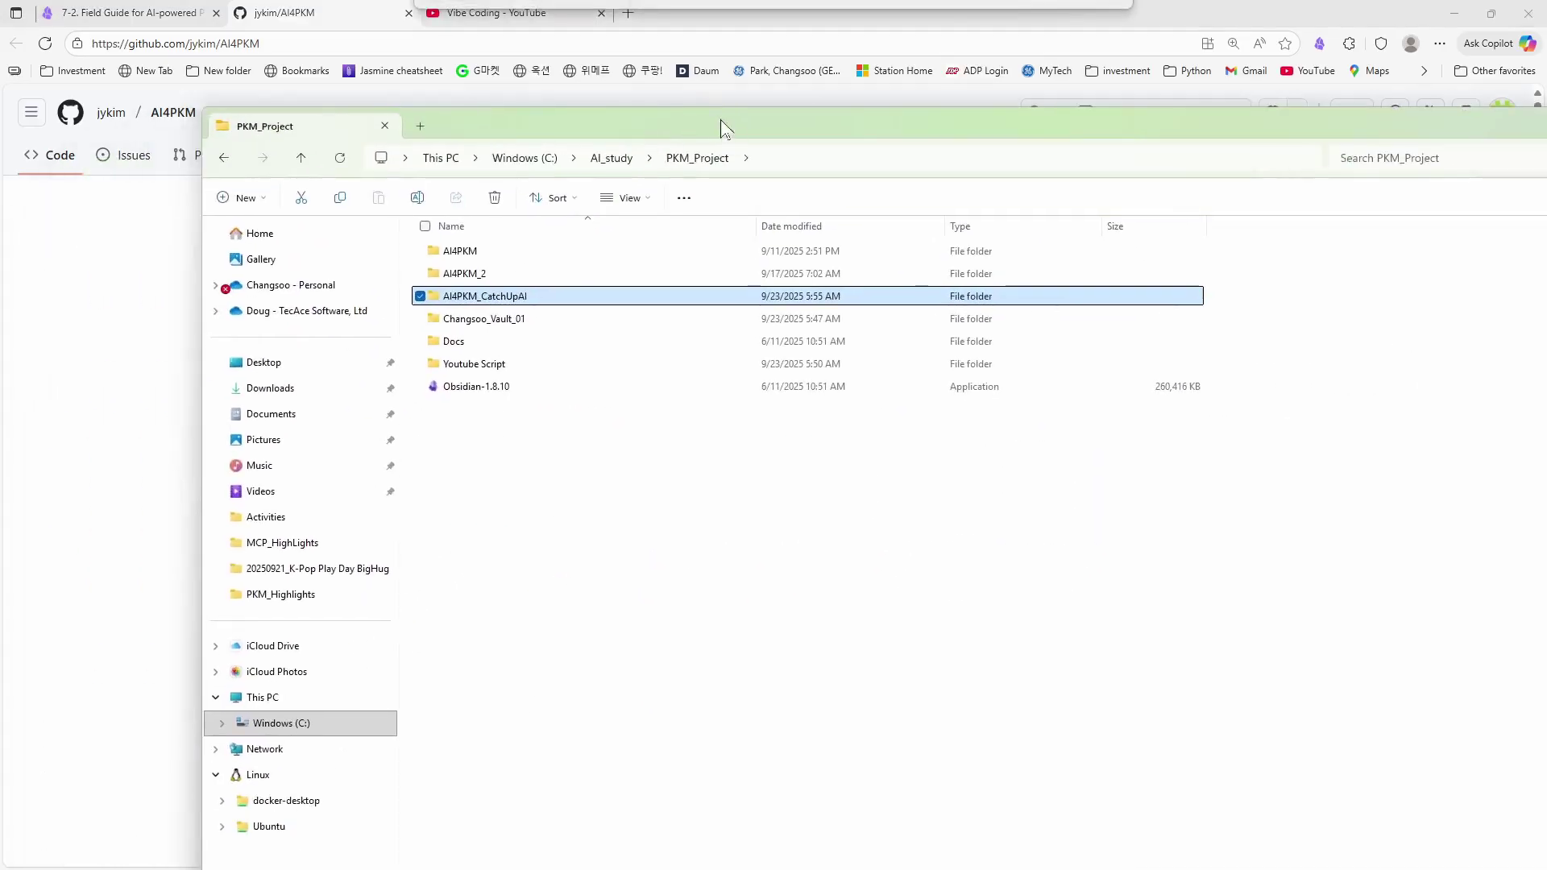
pyautogui.doubleClick(505, 298)
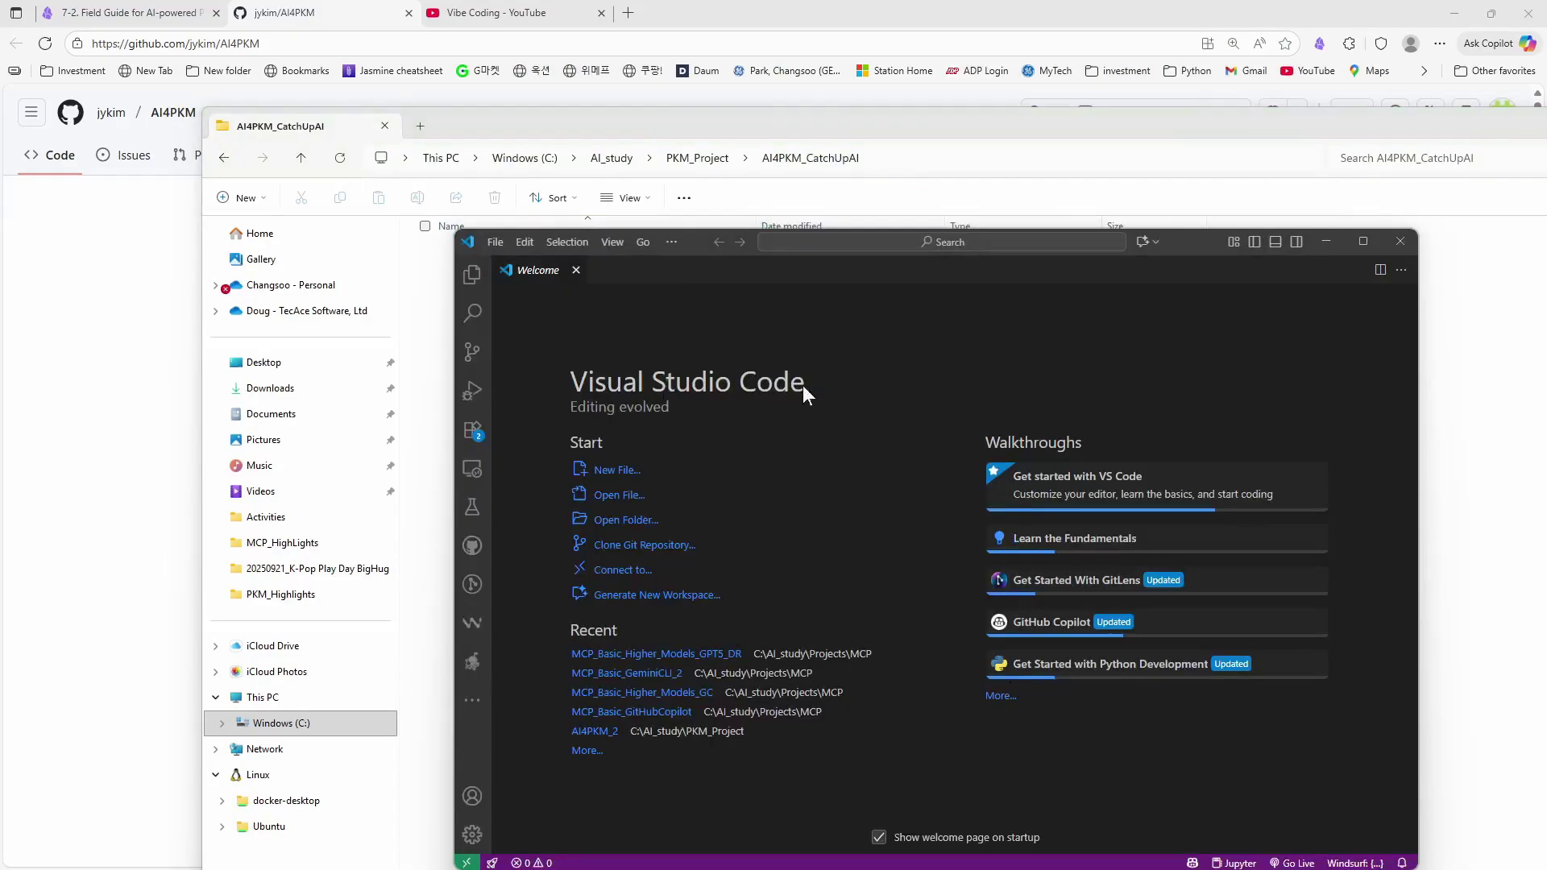
pyautogui.click(494, 242)
pyautogui.click(532, 374)
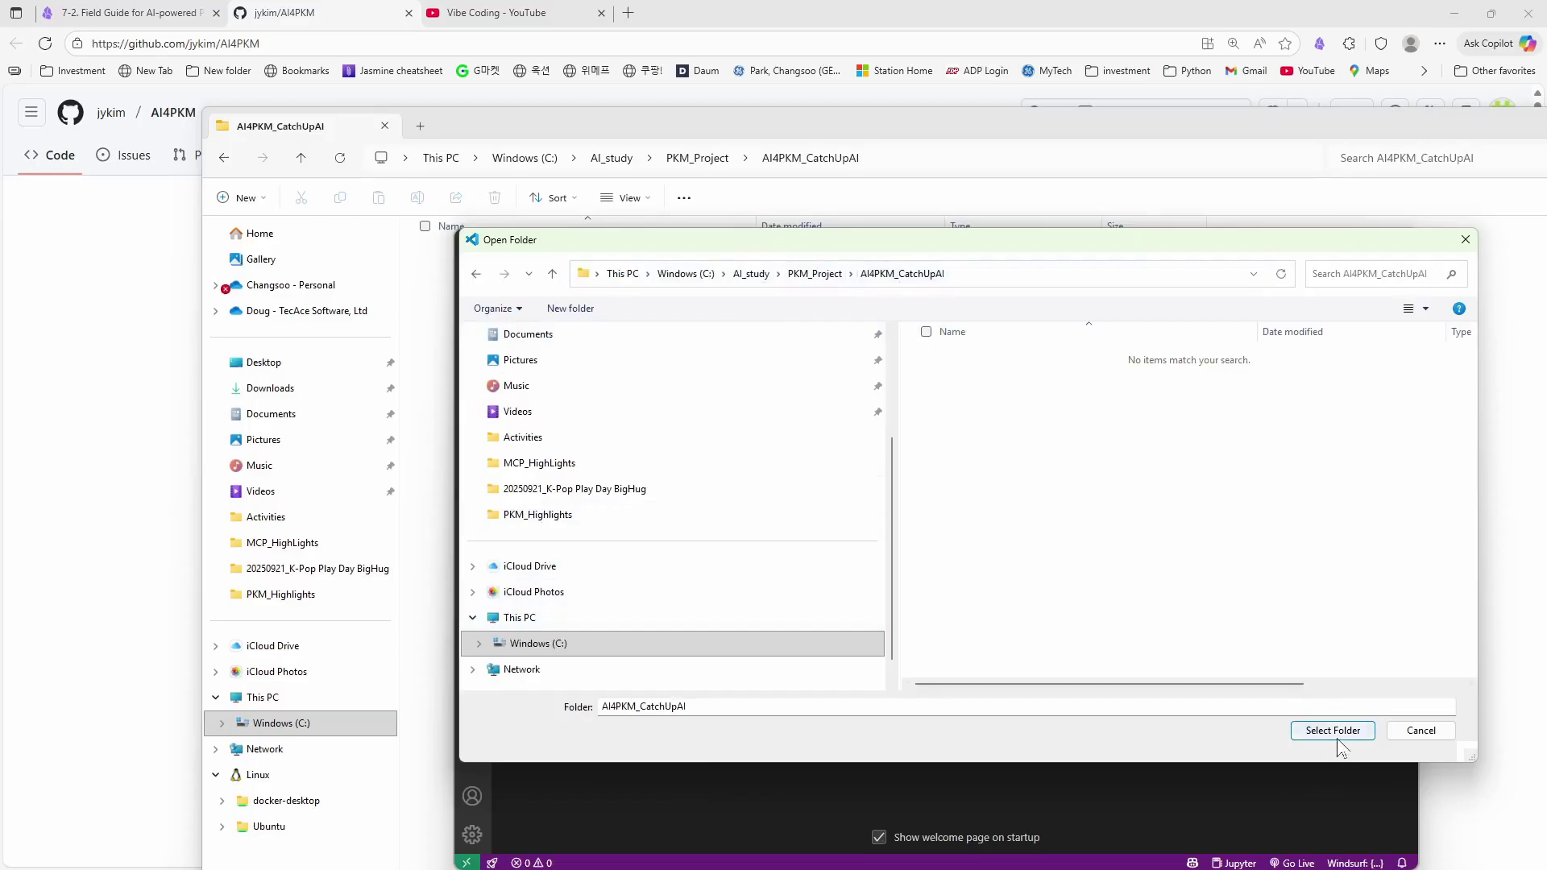
pyautogui.click(1329, 731)
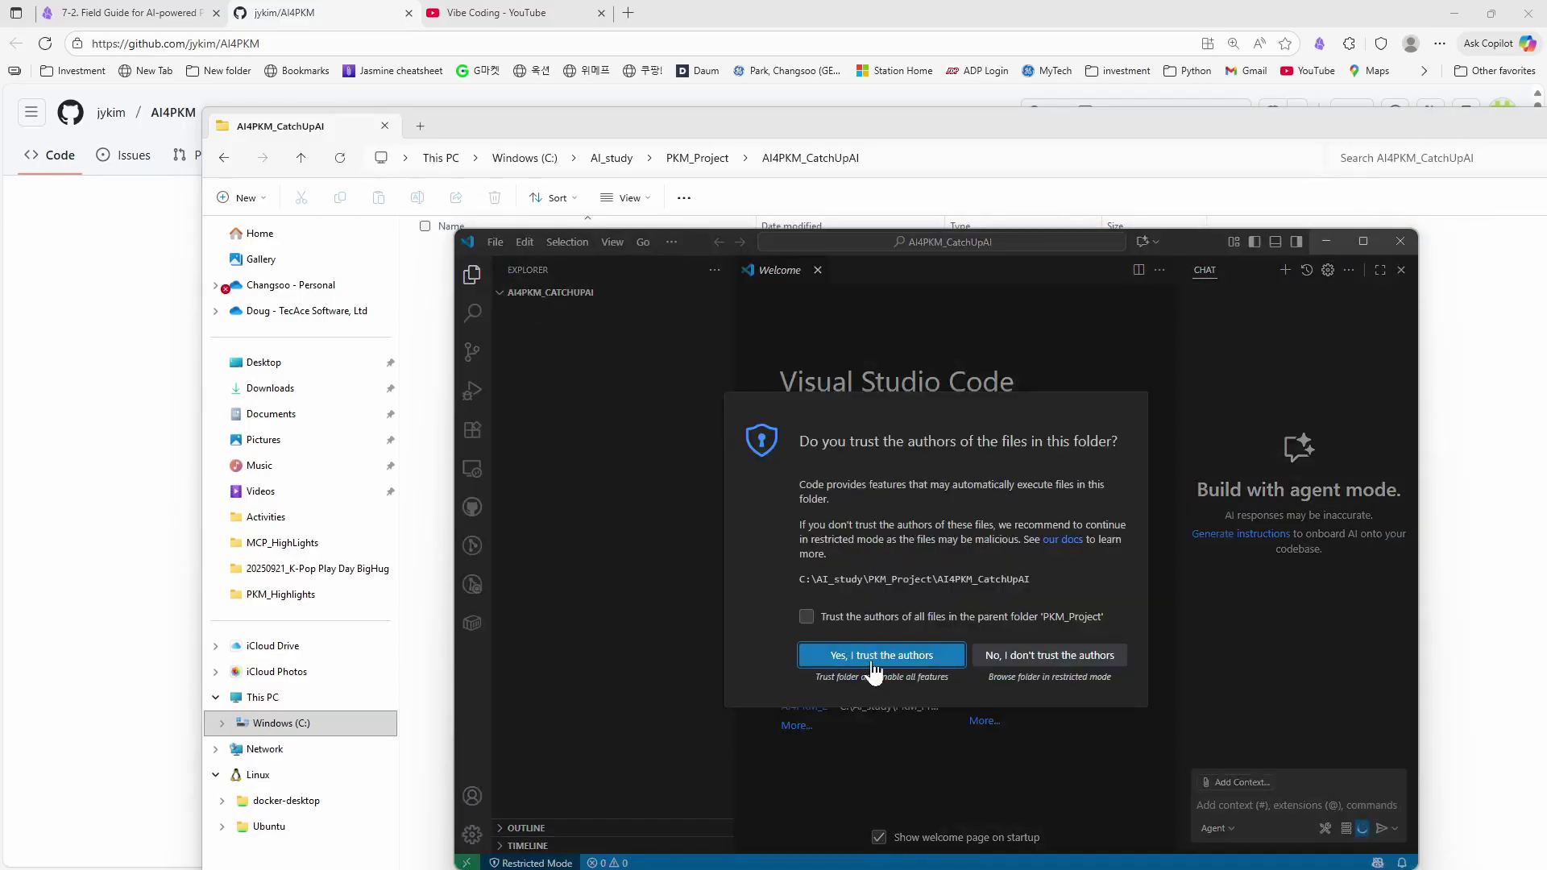
pyautogui.click(868, 655)
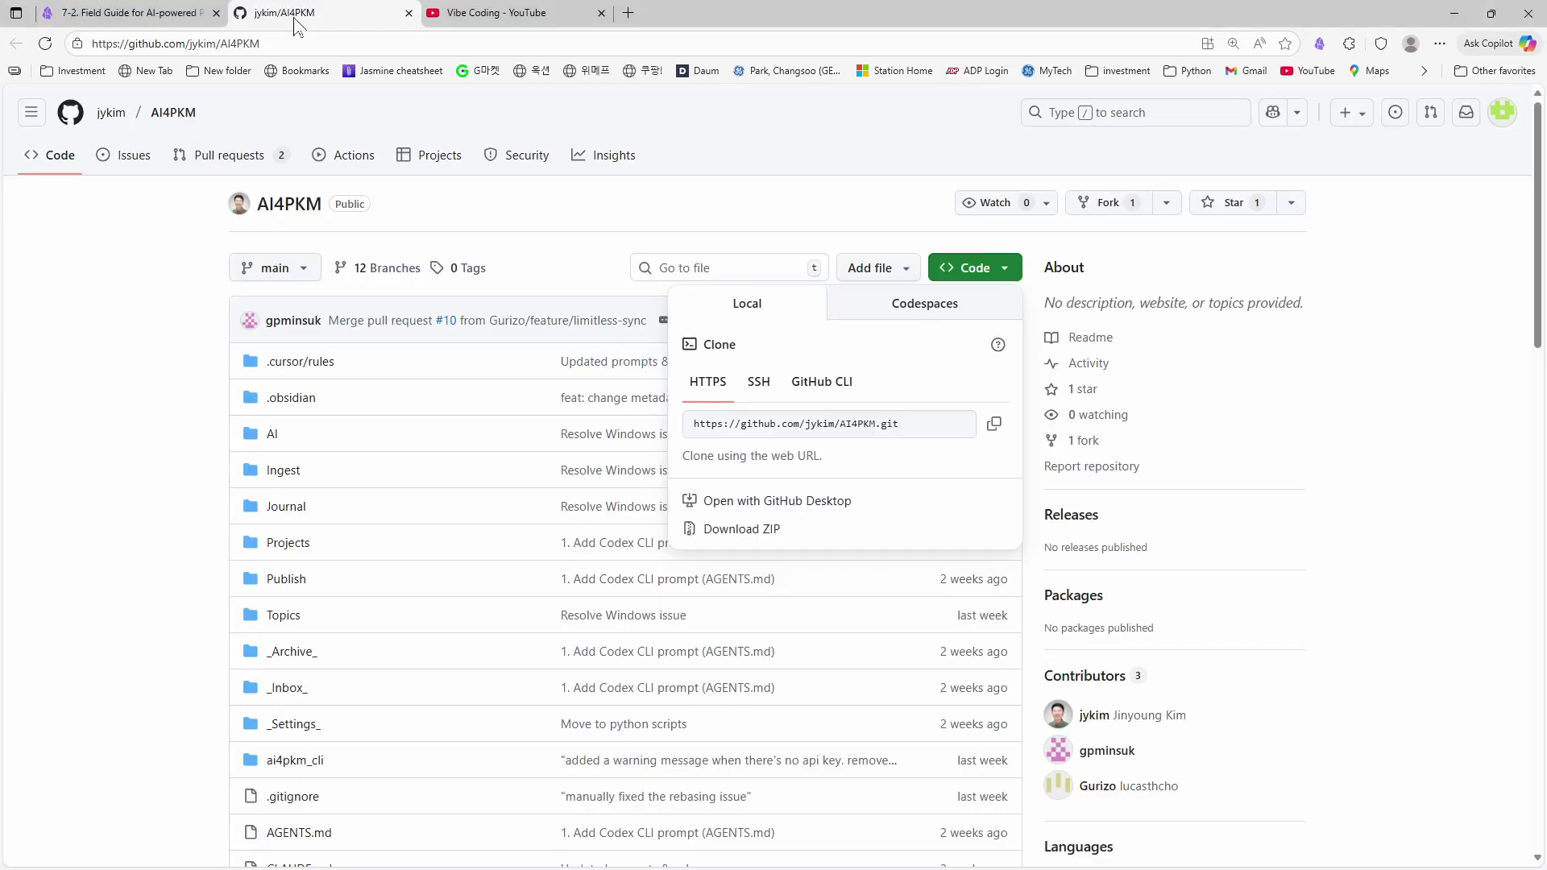
# - Copy the AI4PKM repository's HTTPS clone URL from GitHub and switch to a maximized Visual Studio Code window
pyautogui.click(995, 425)
pyautogui.hotkey('alt', 'Tab')
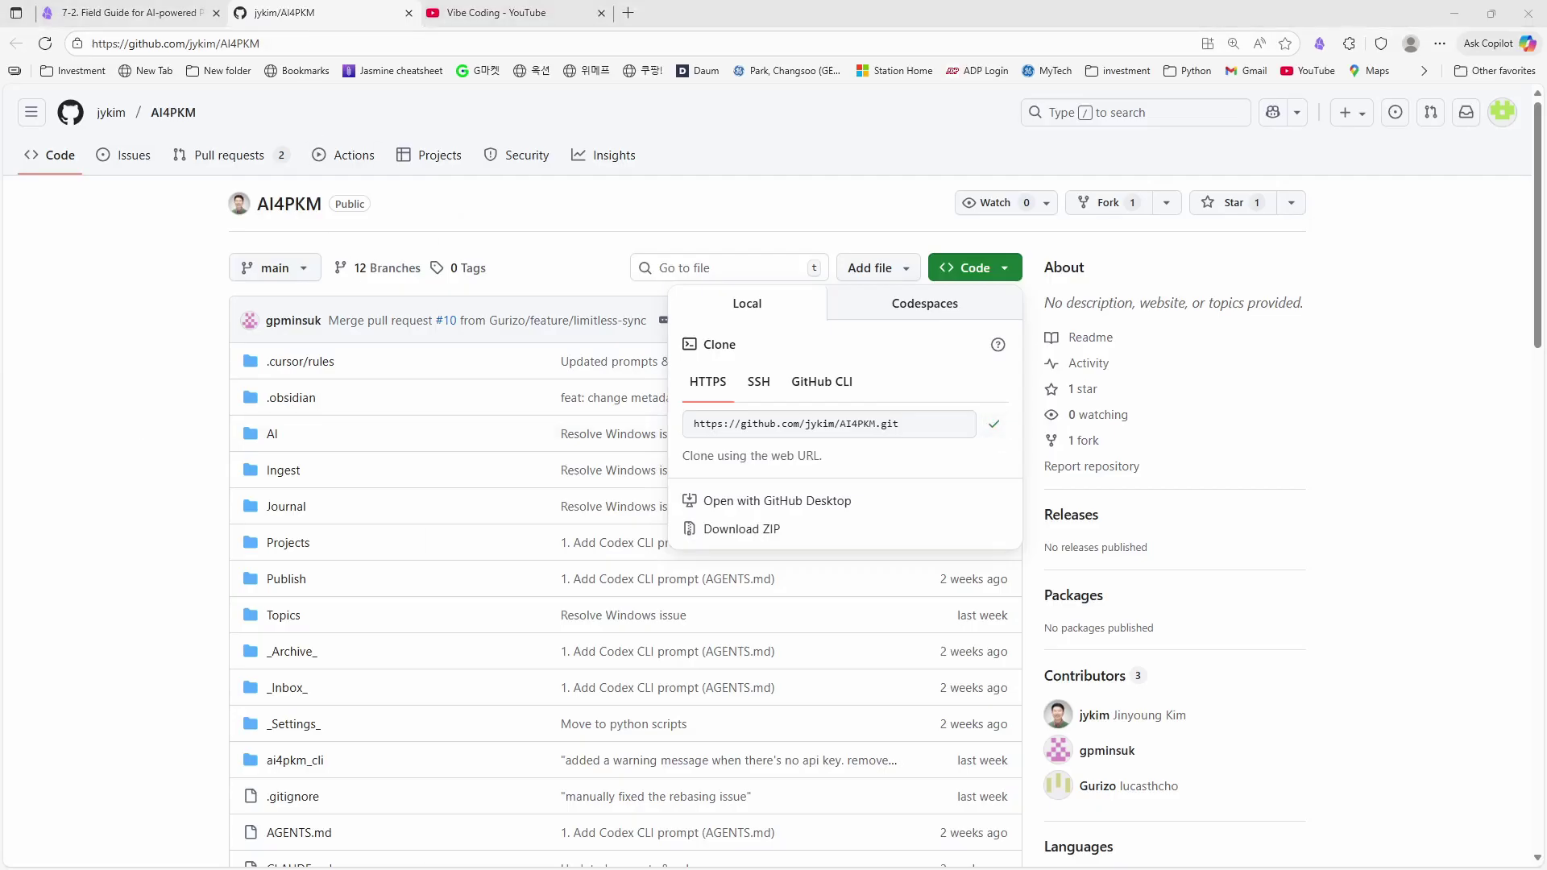
pyautogui.click(1361, 246)
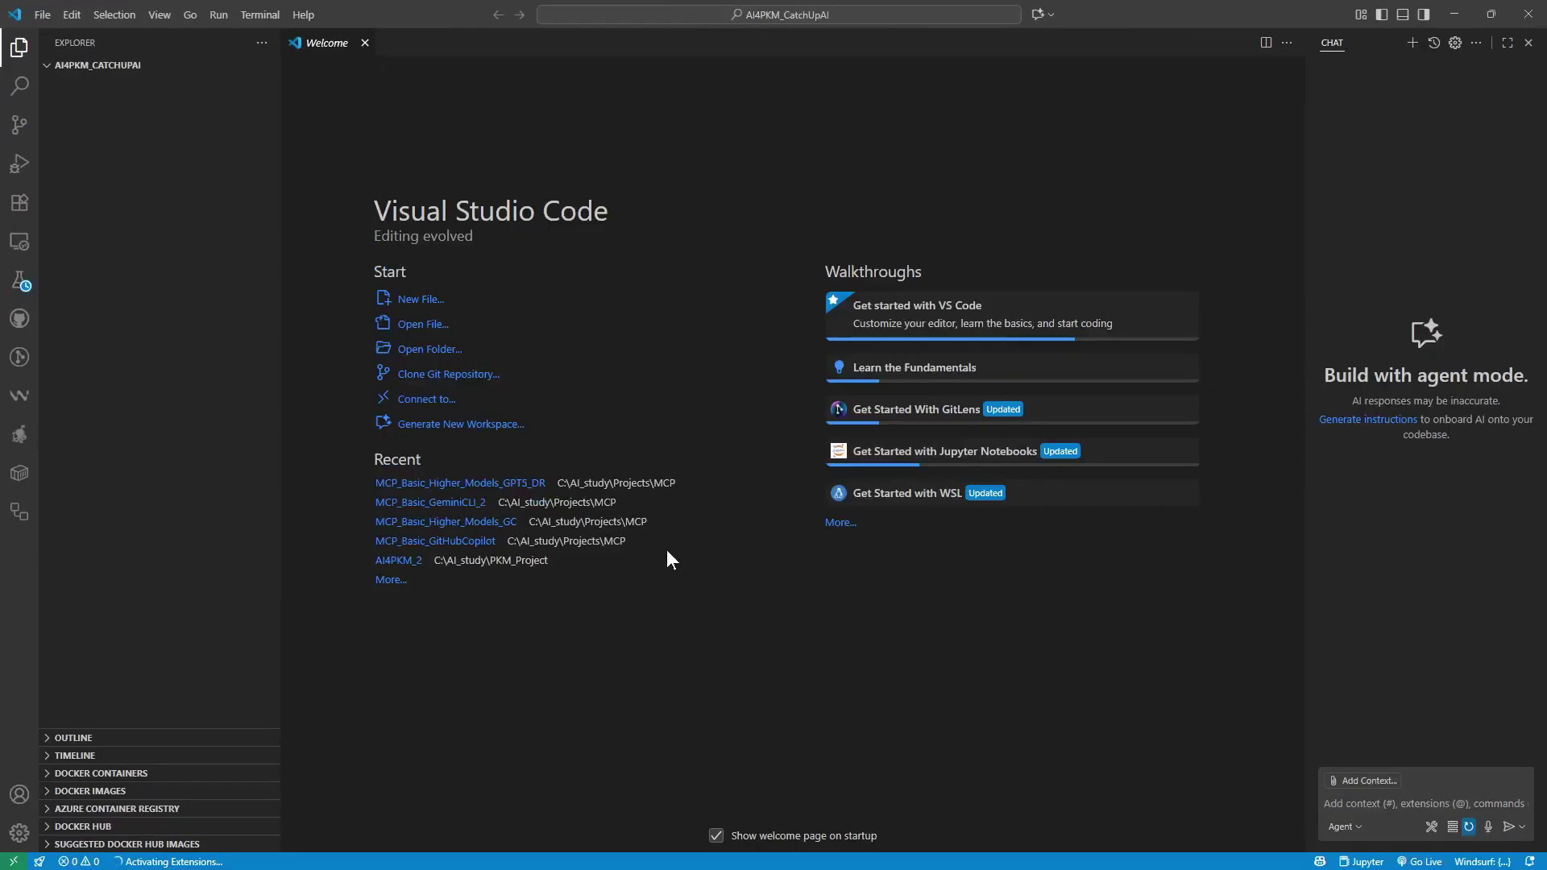
# - Open a new terminal in the AI4PKM_CatchUpAI project and start Gemini CLI with the command gemini
pyautogui.click(252, 20)
pyautogui.click(314, 47)
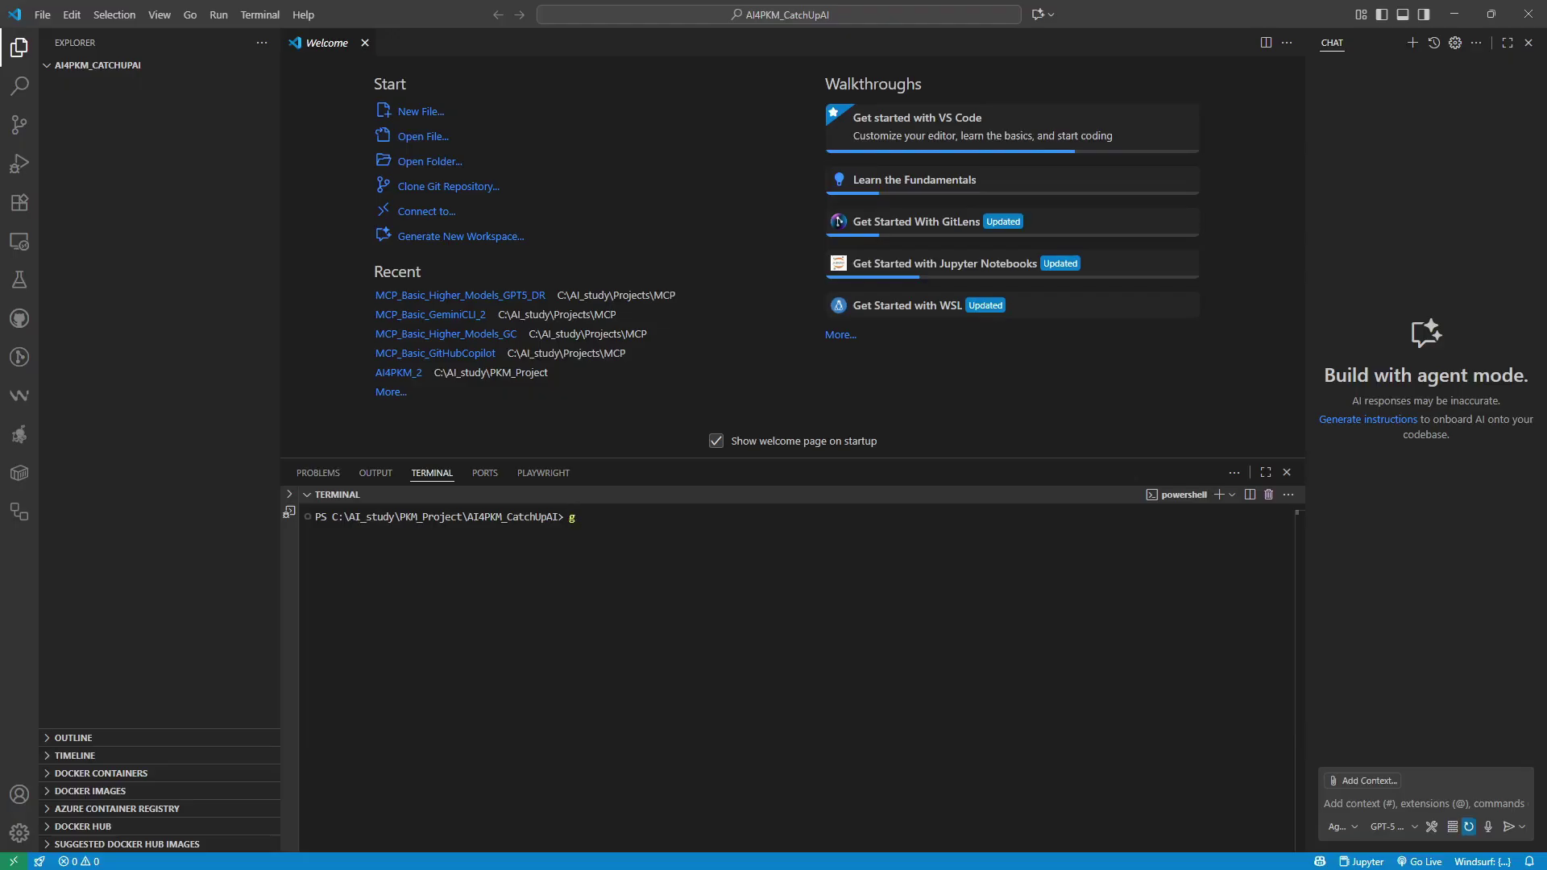
pyautogui.write('ni')
pyautogui.press('Return')
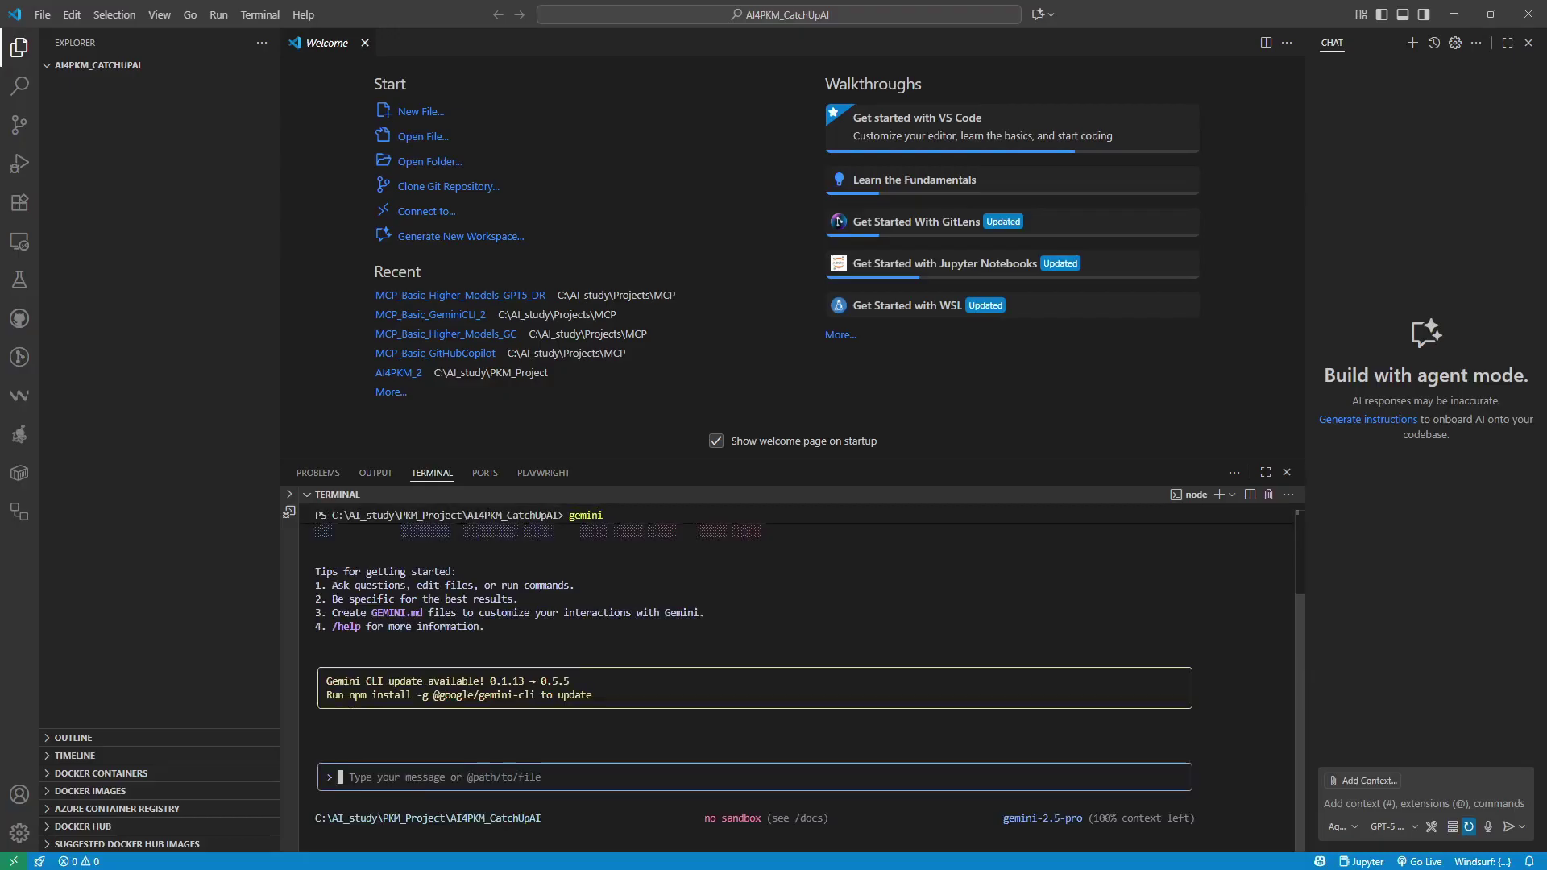
# - Send Gemini the copied repository URL with "이 GitHub Repository를 이곳에 다운로드 해 주세요." and allow the git clone command once
pyautogui.hotkey('ctrl', 'v')
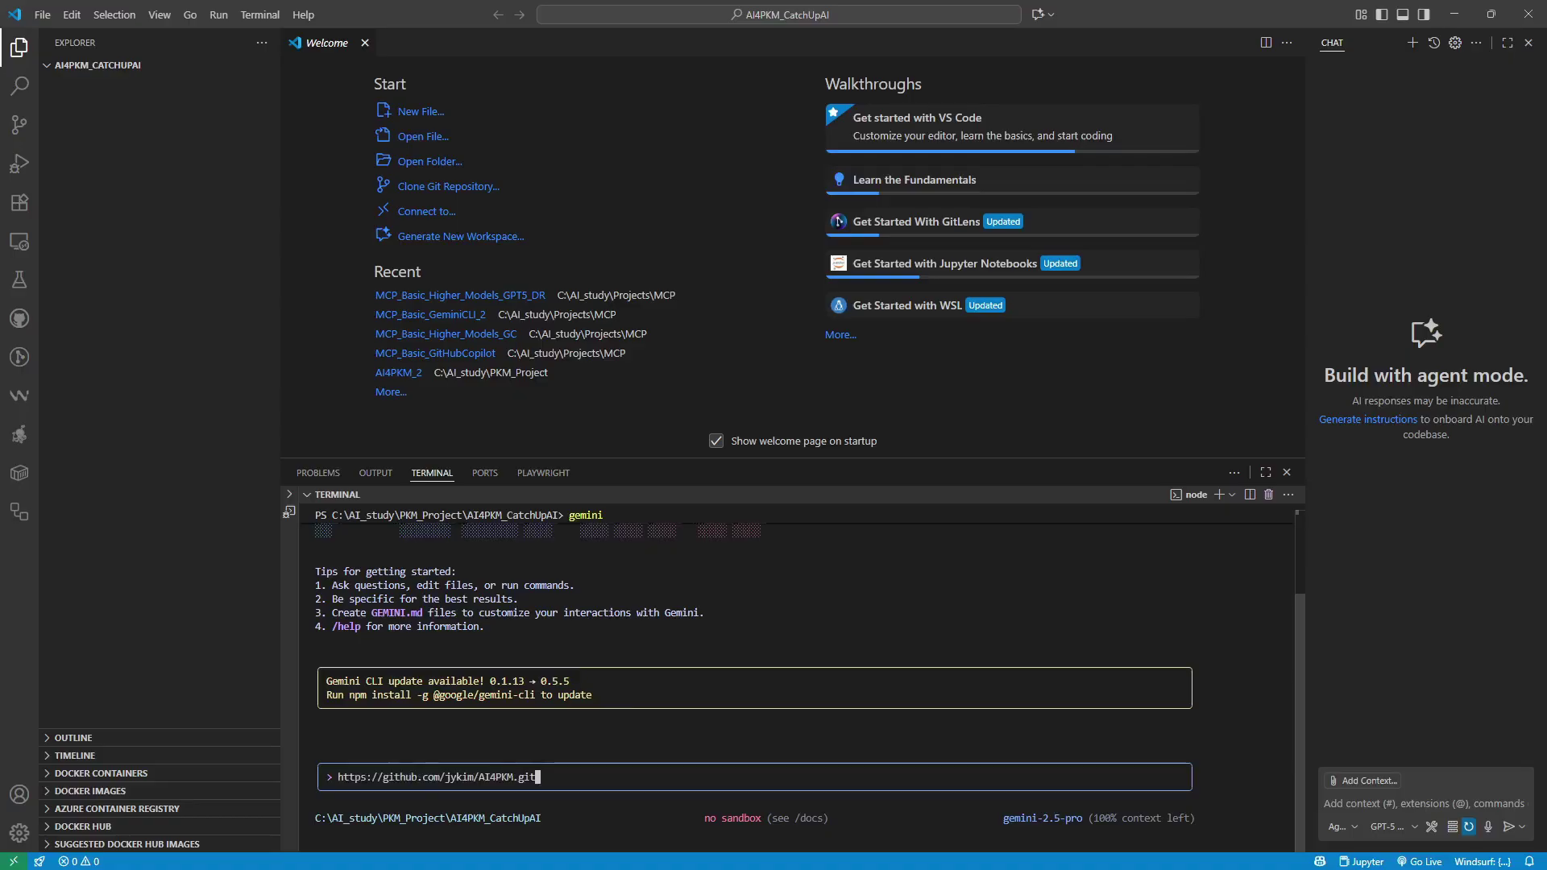
pyautogui.write('이 GitHub Repository를 이곳')
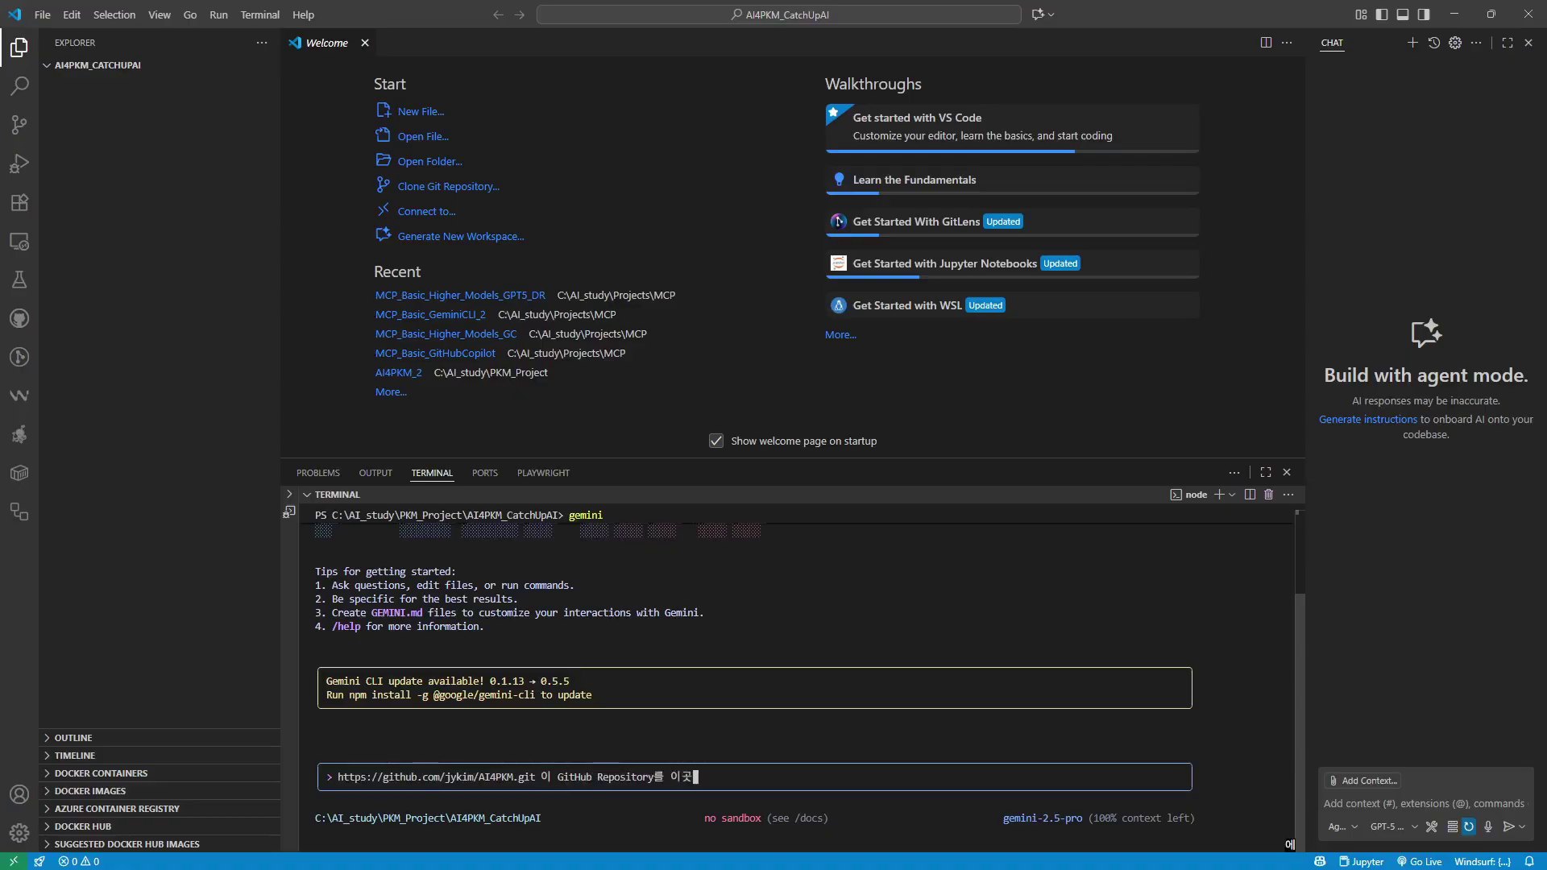
pyautogui.write('에 다운로드 해 주세요.')
pyautogui.press('Return')
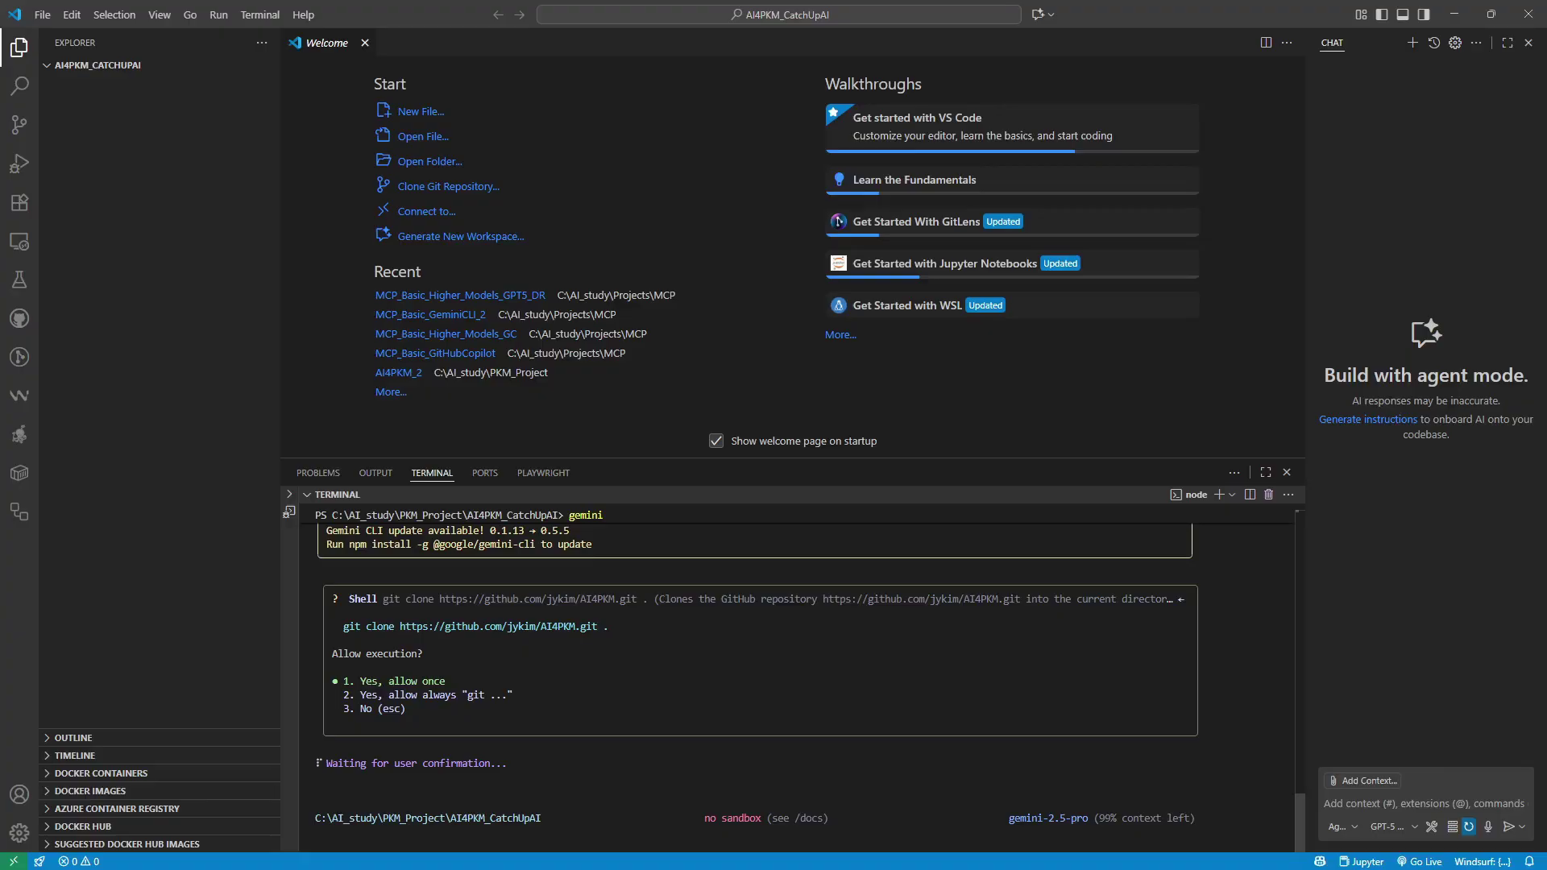
pyautogui.press('Return')
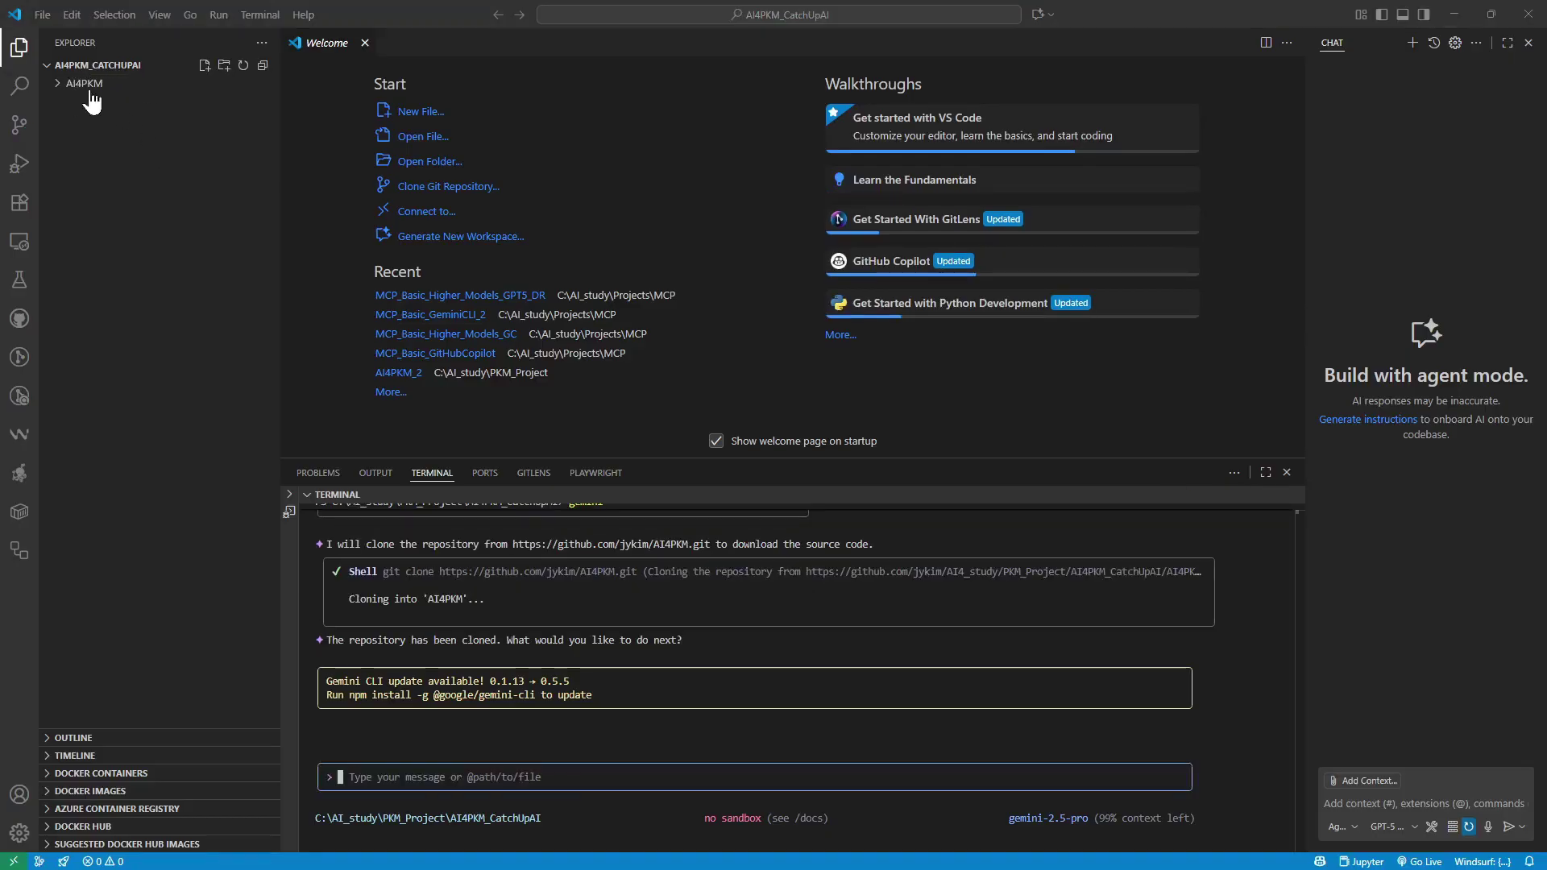
# - Expand the cloned AI4PKM folder and look into its ai4pkm_cli and AI subfolders, collapsing both again
pyautogui.click(59, 85)
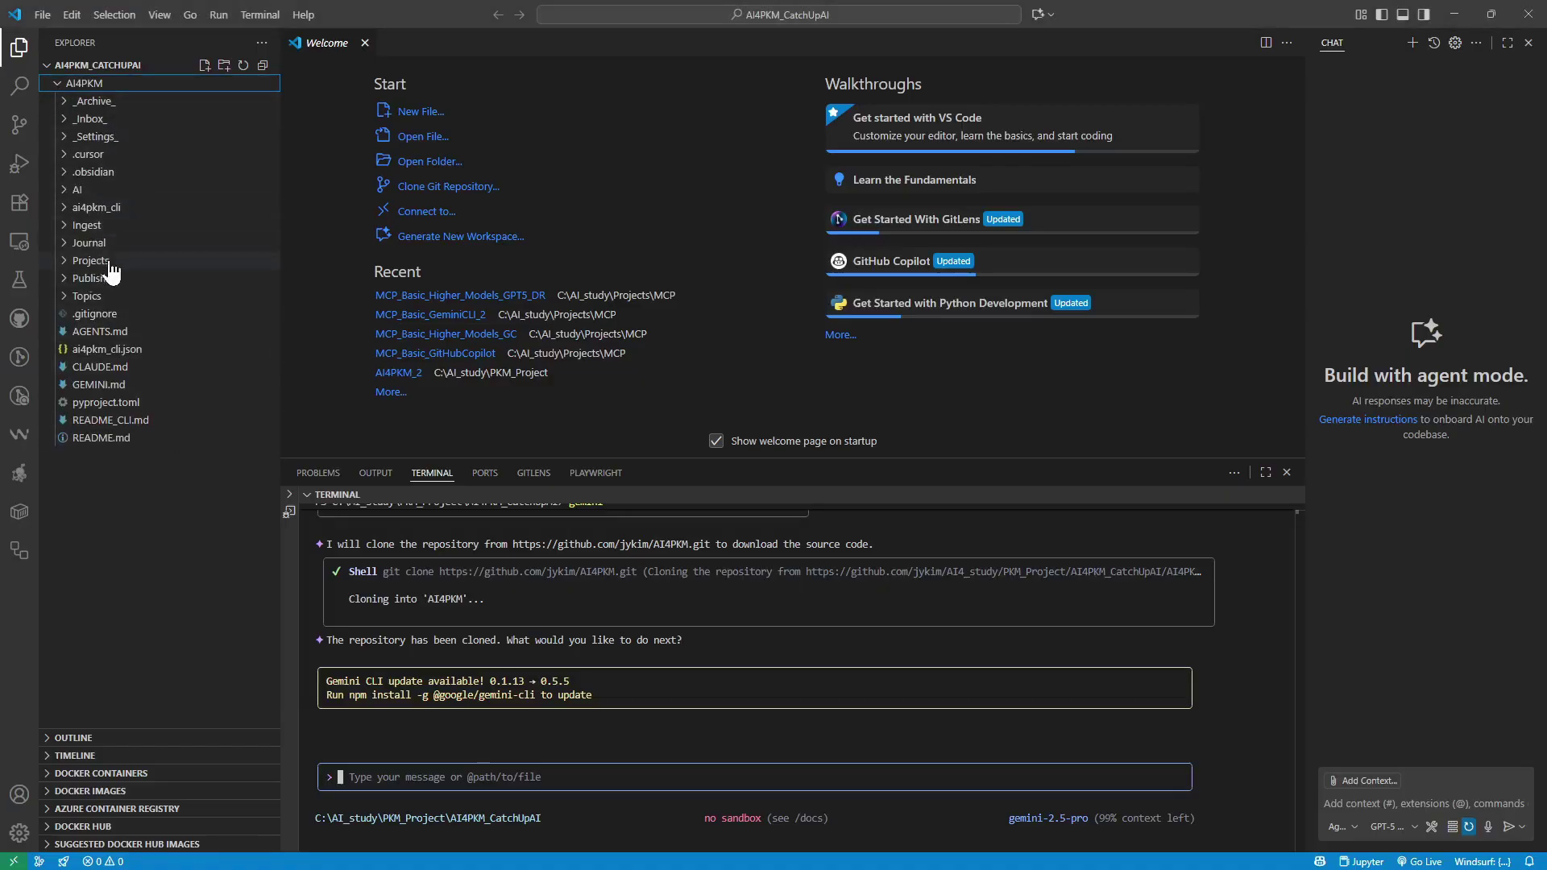
pyautogui.click(95, 208)
pyautogui.click(65, 192)
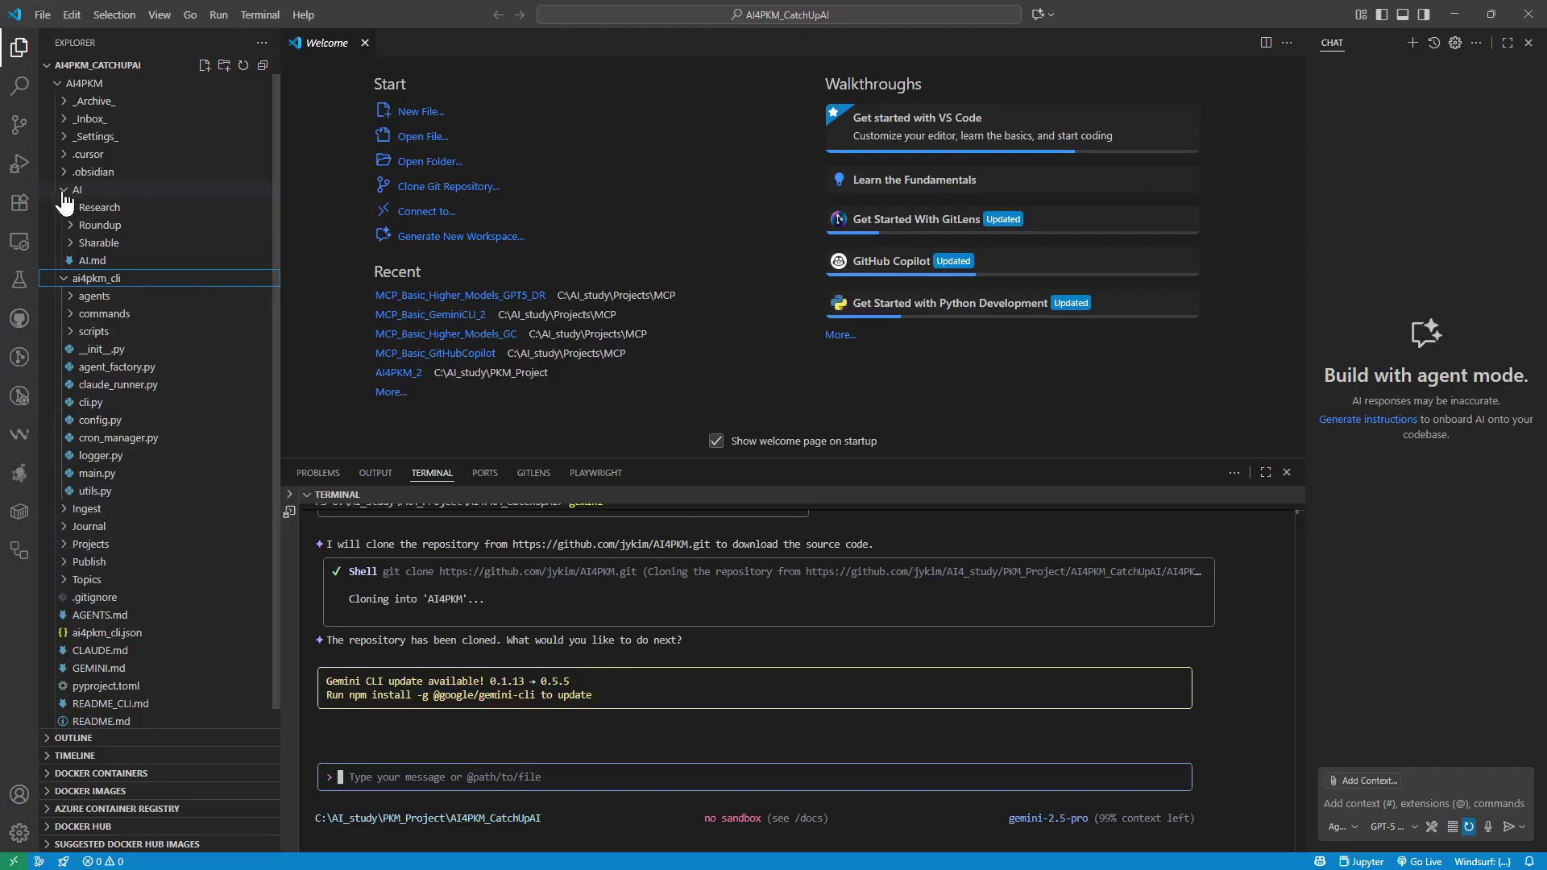
pyautogui.click(64, 192)
pyautogui.press('Left')
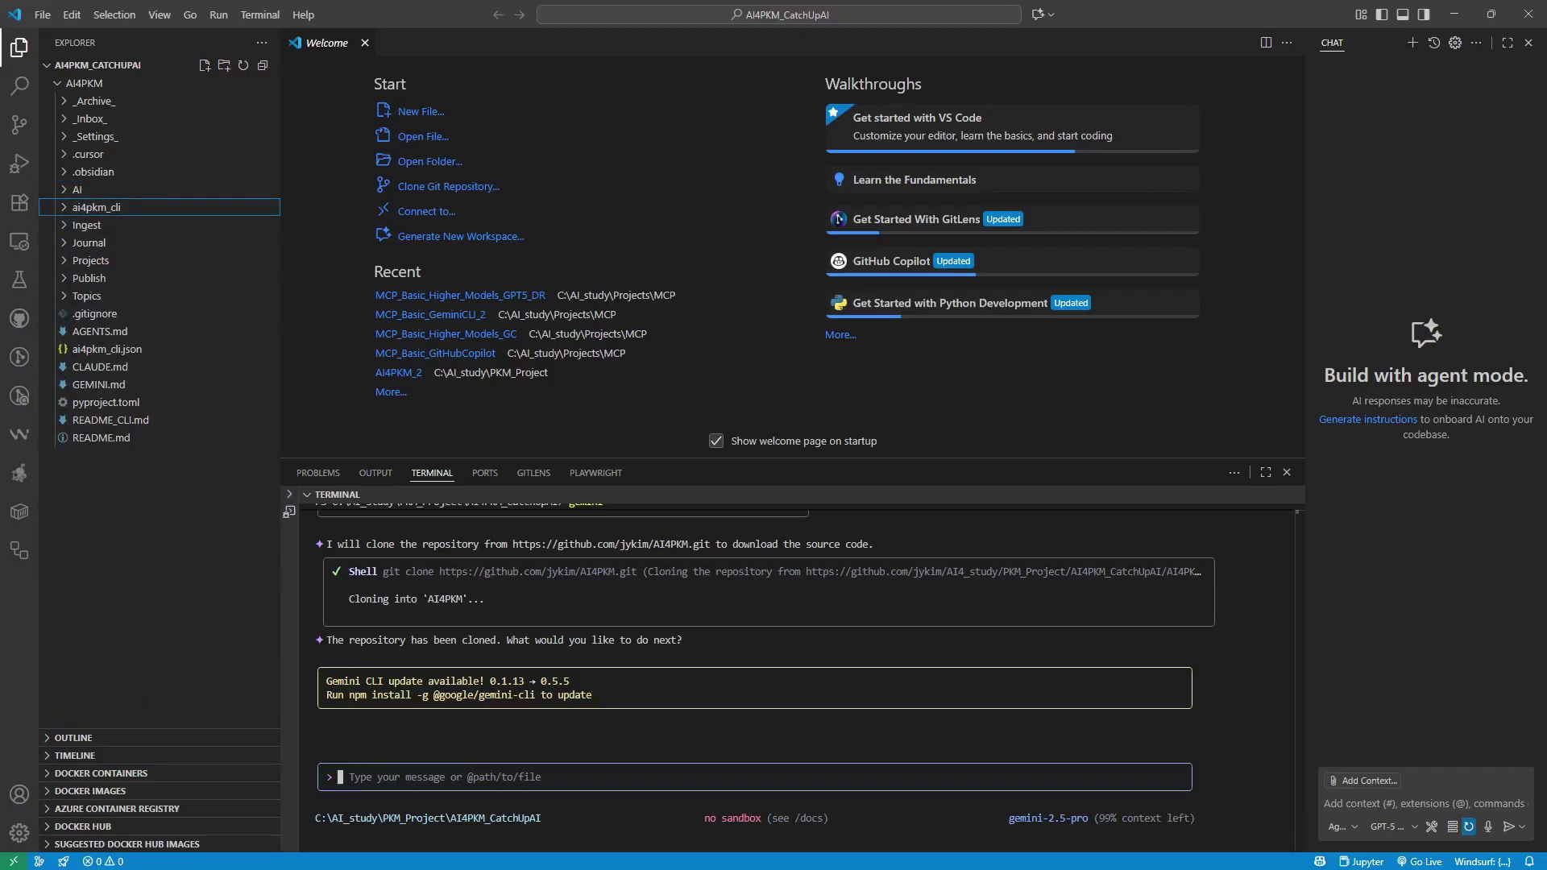
# - Switch to Obsidian and open the AI4PKM folder inside AI4PKM_CatchUpAI as a vault
pyautogui.hotkey('alt', 'Tab')
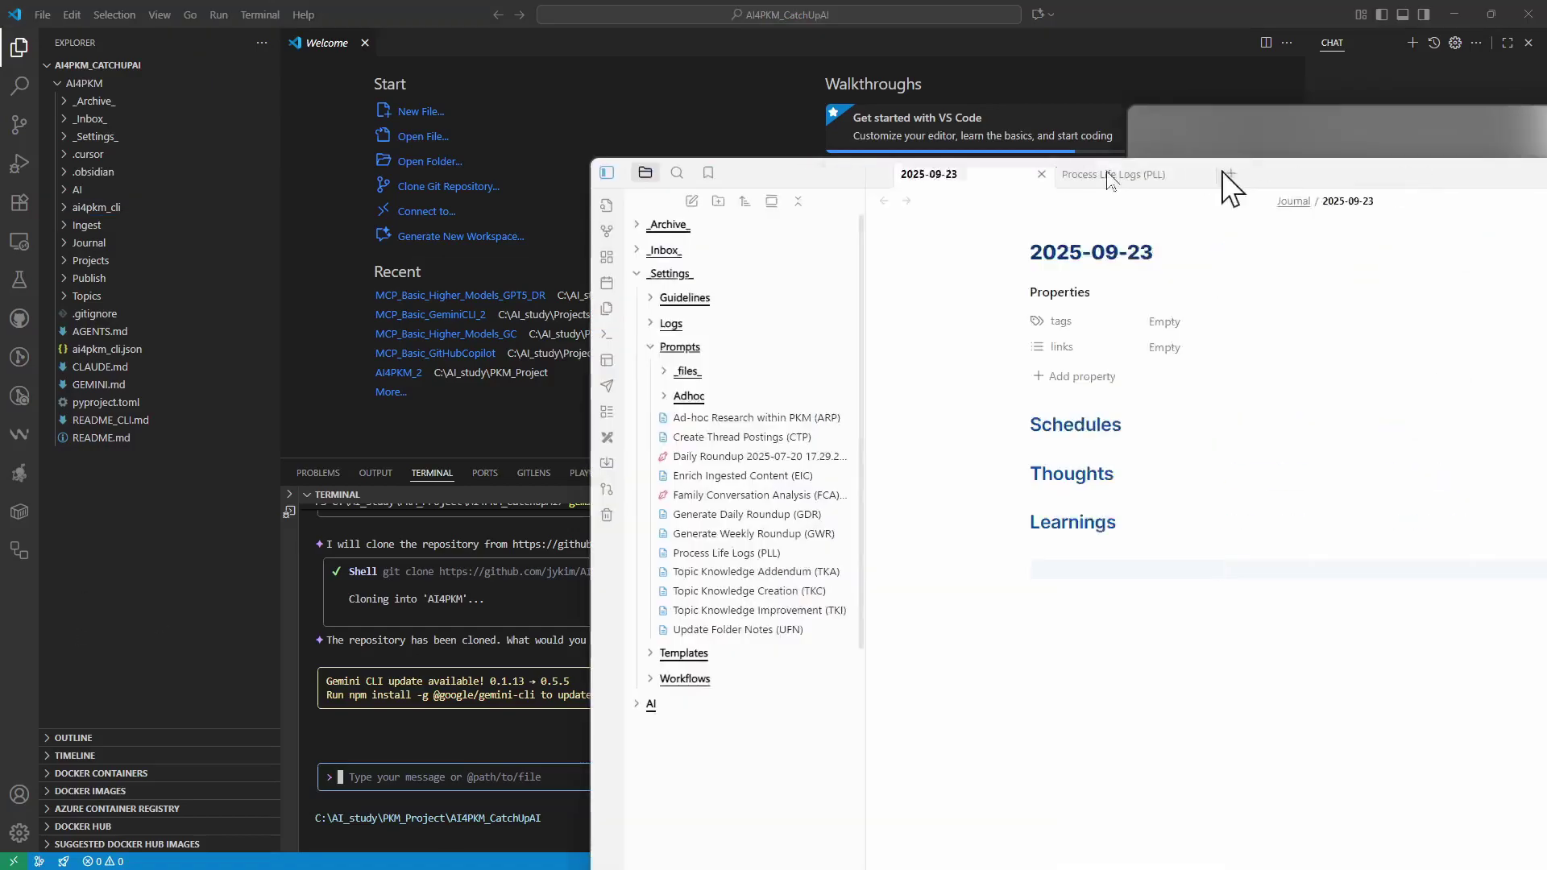
pyautogui.doubleClick(923, 171)
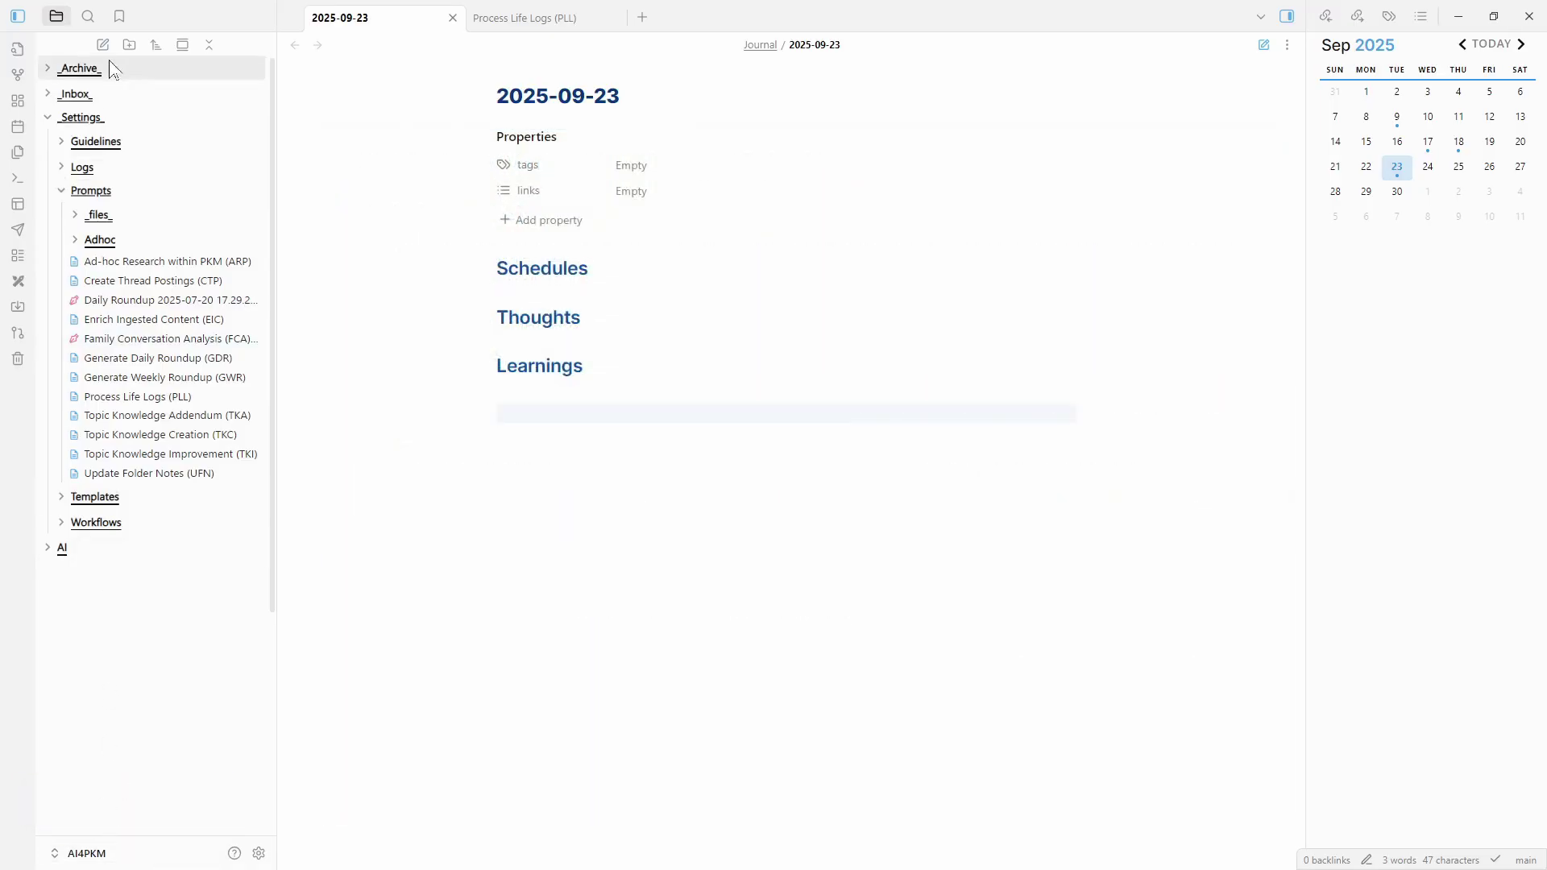
pyautogui.click(158, 859)
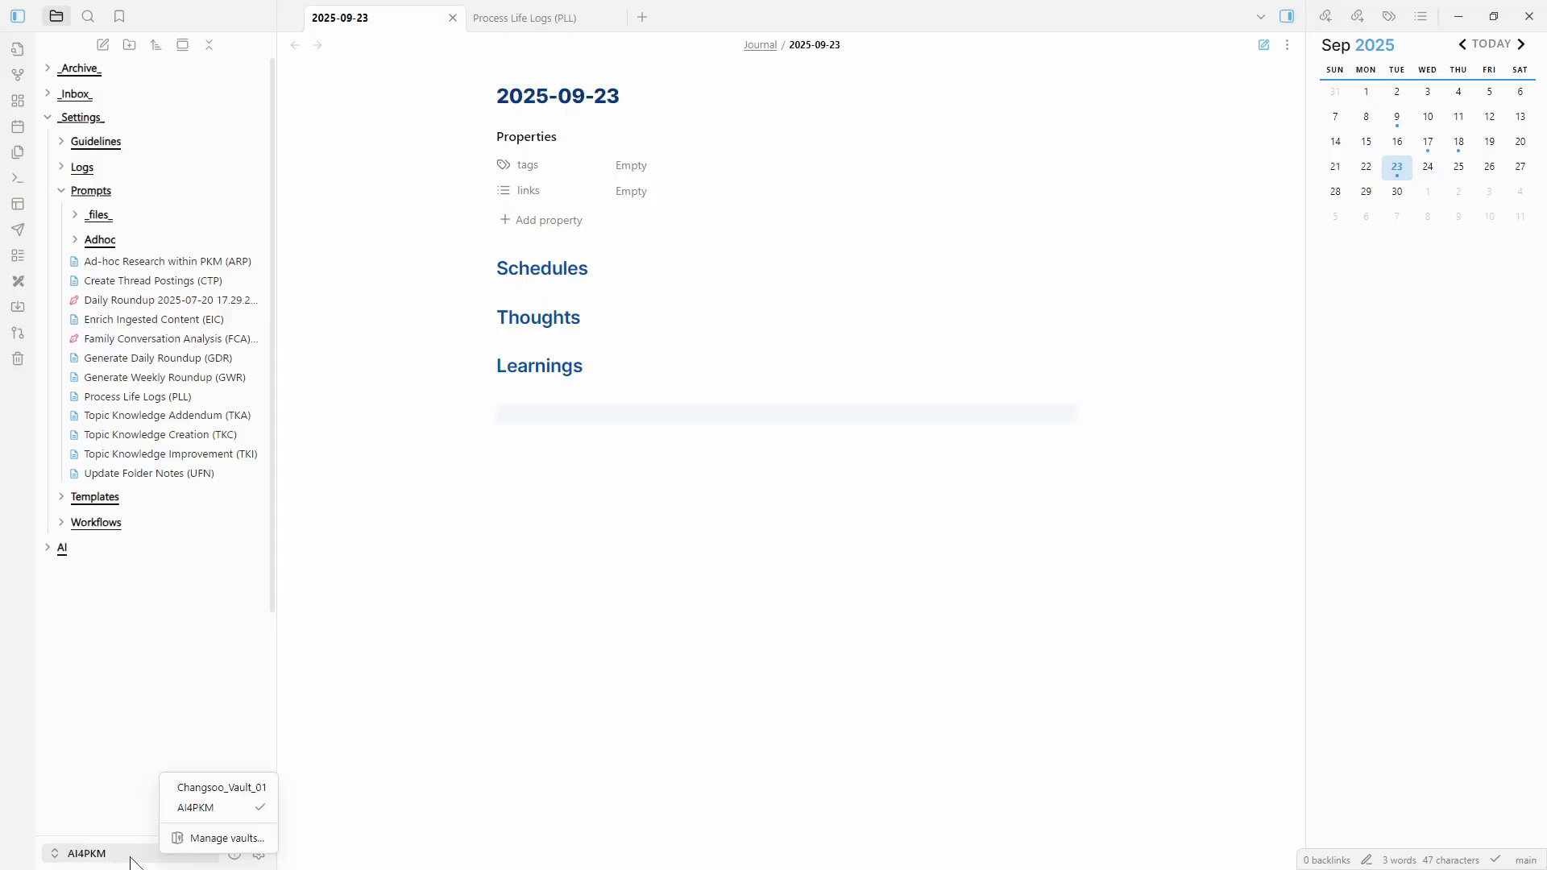
pyautogui.click(218, 838)
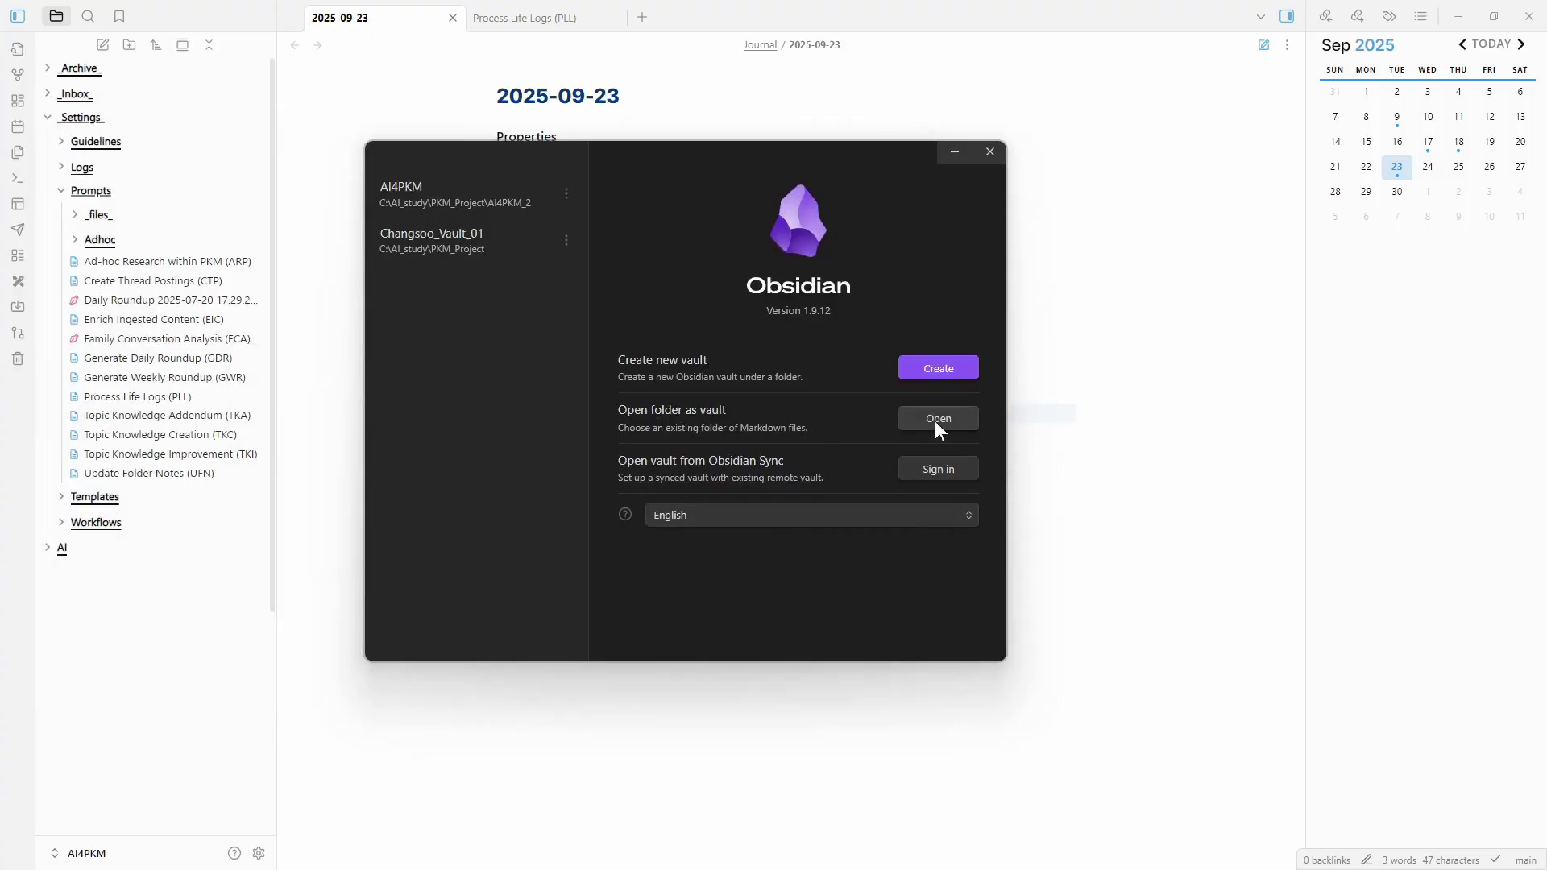
pyautogui.click(929, 417)
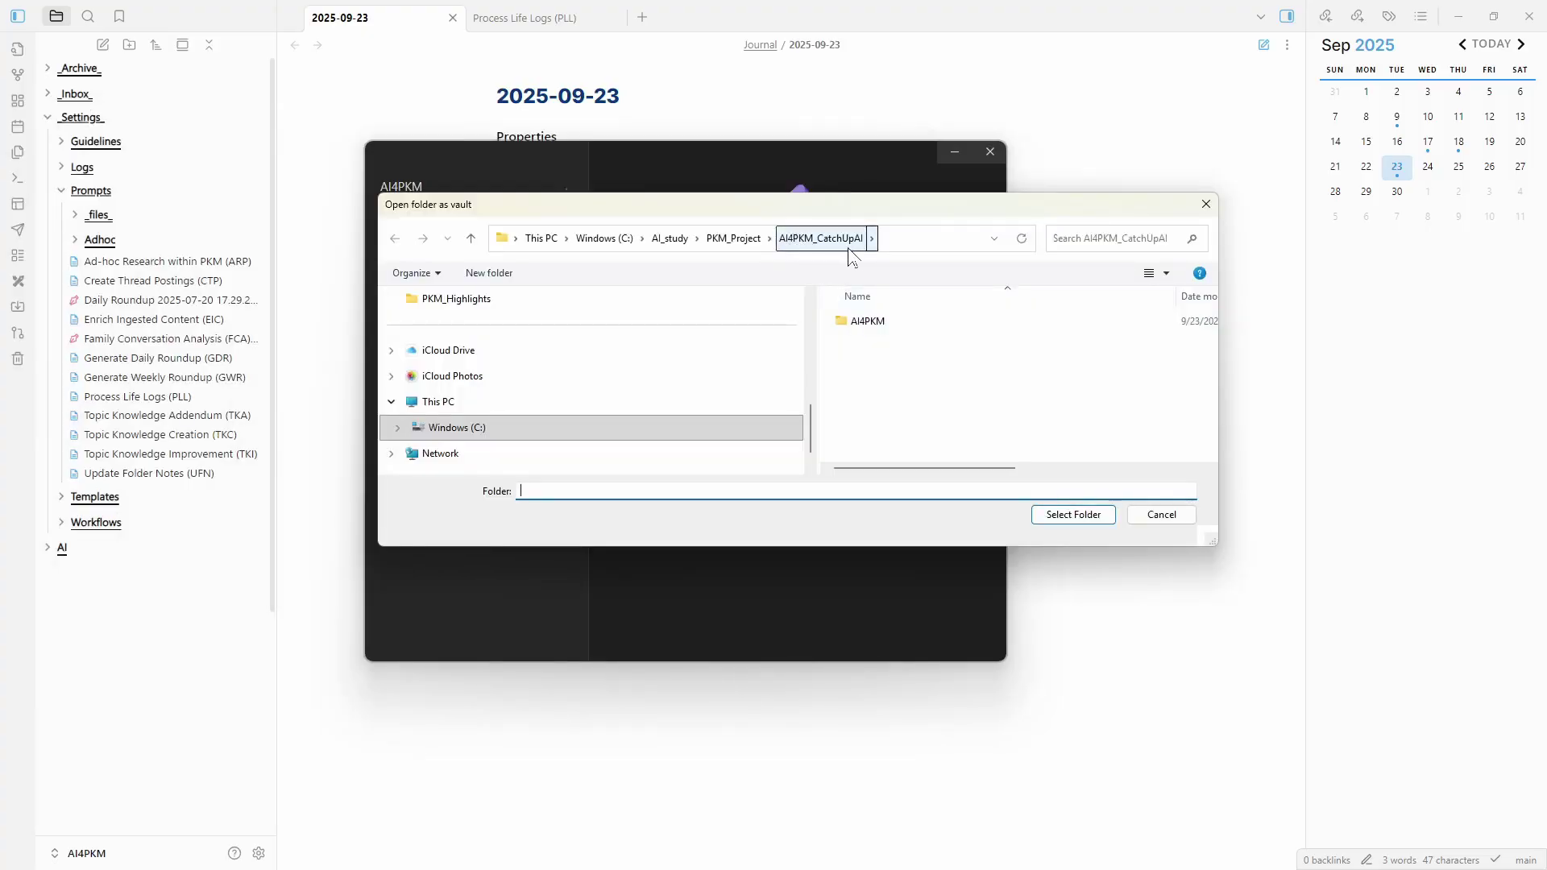
pyautogui.click(868, 323)
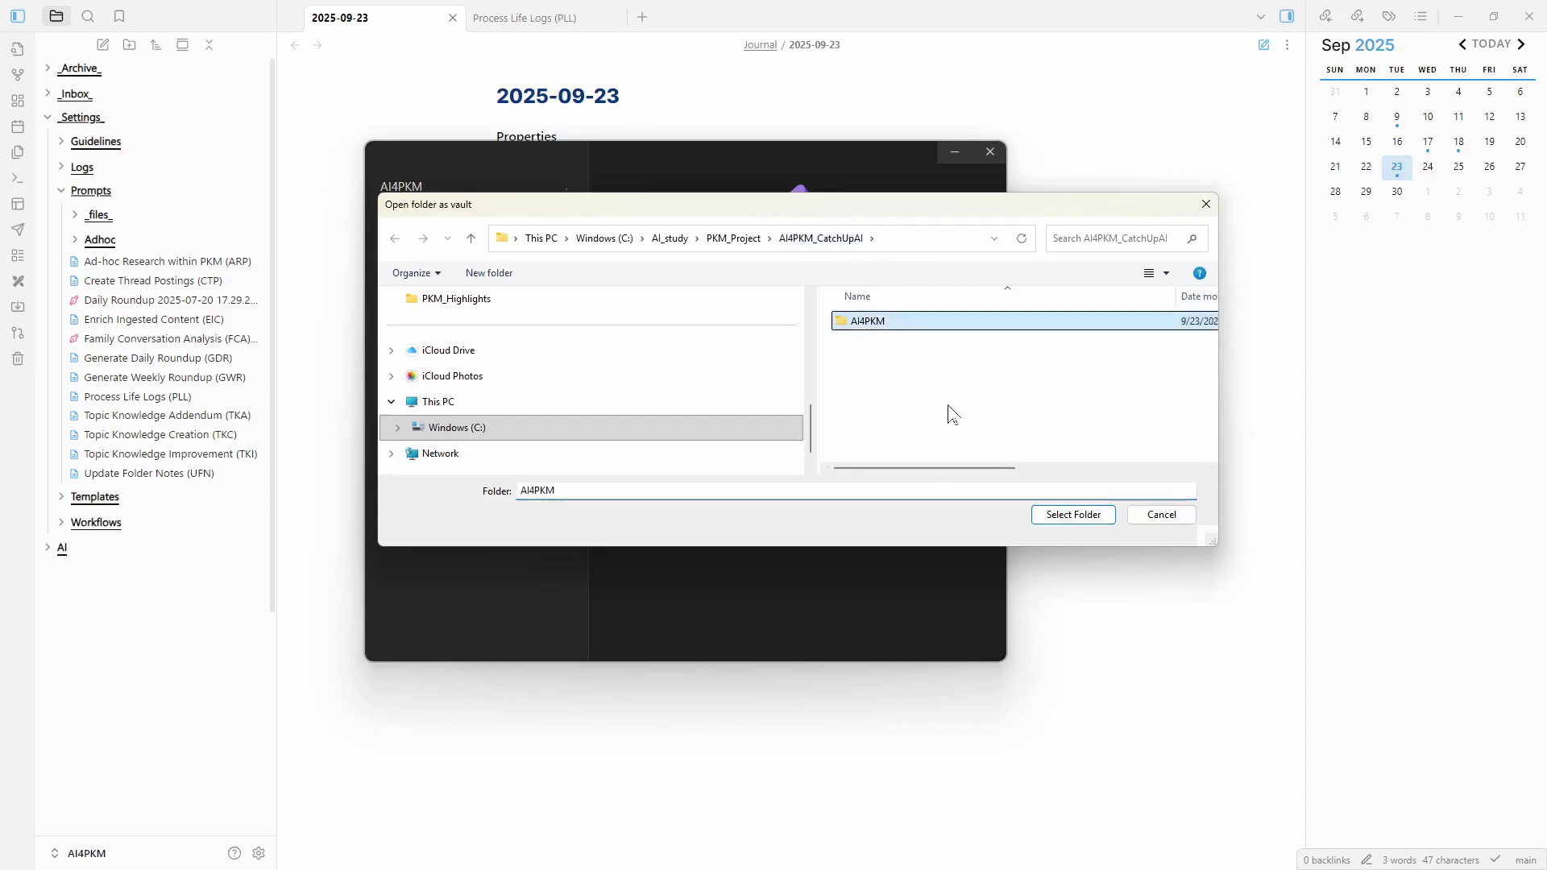
pyautogui.click(1073, 523)
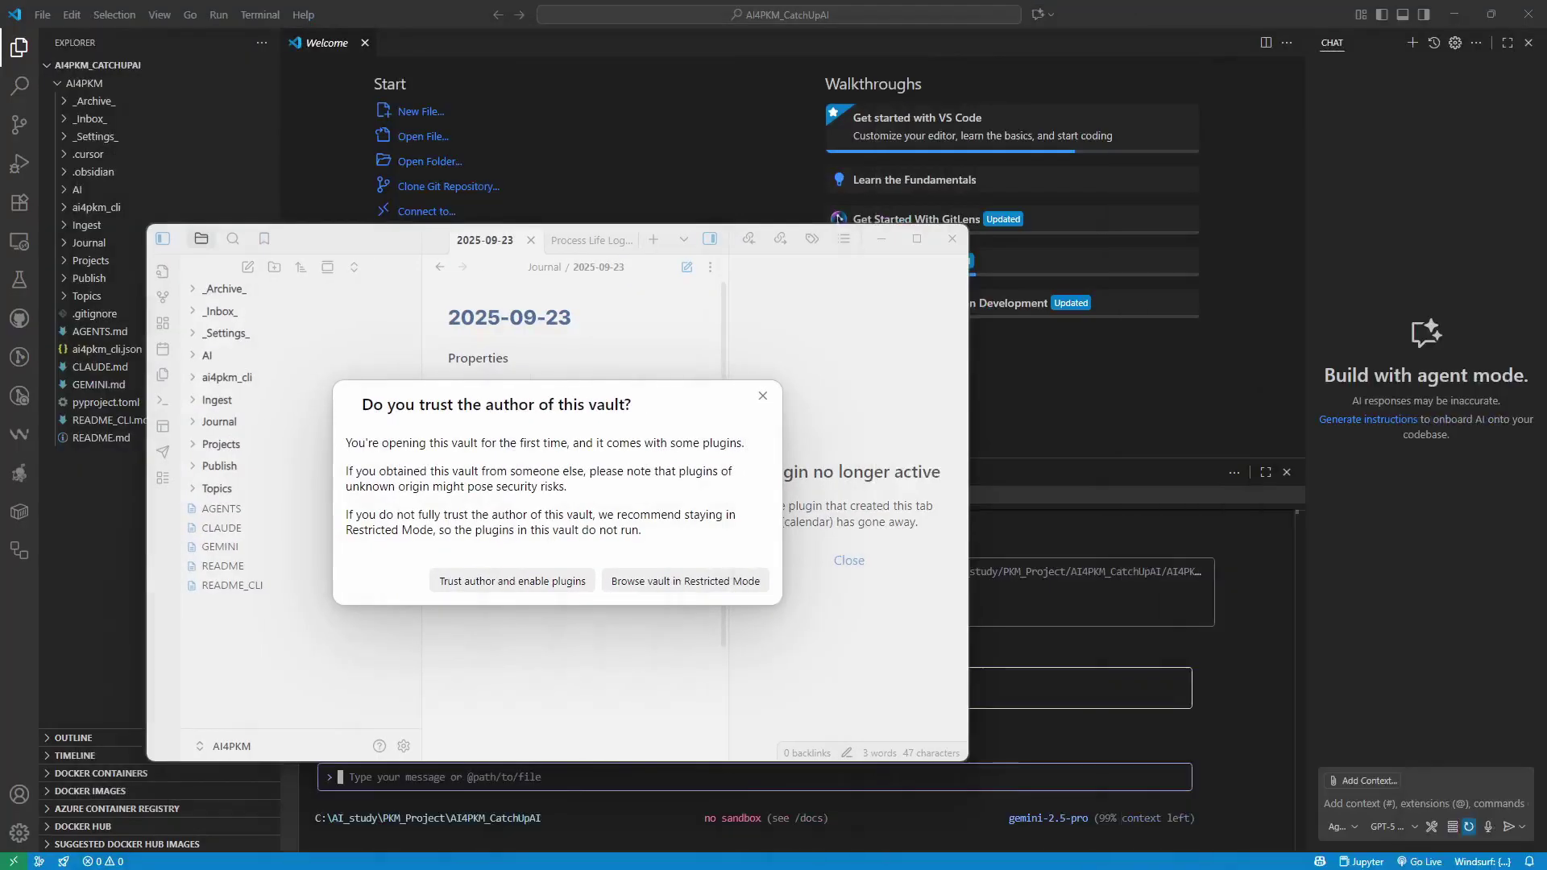
# - Trust the new vault's author, enable its plugins, and maximize the vault window
pyautogui.click(503, 581)
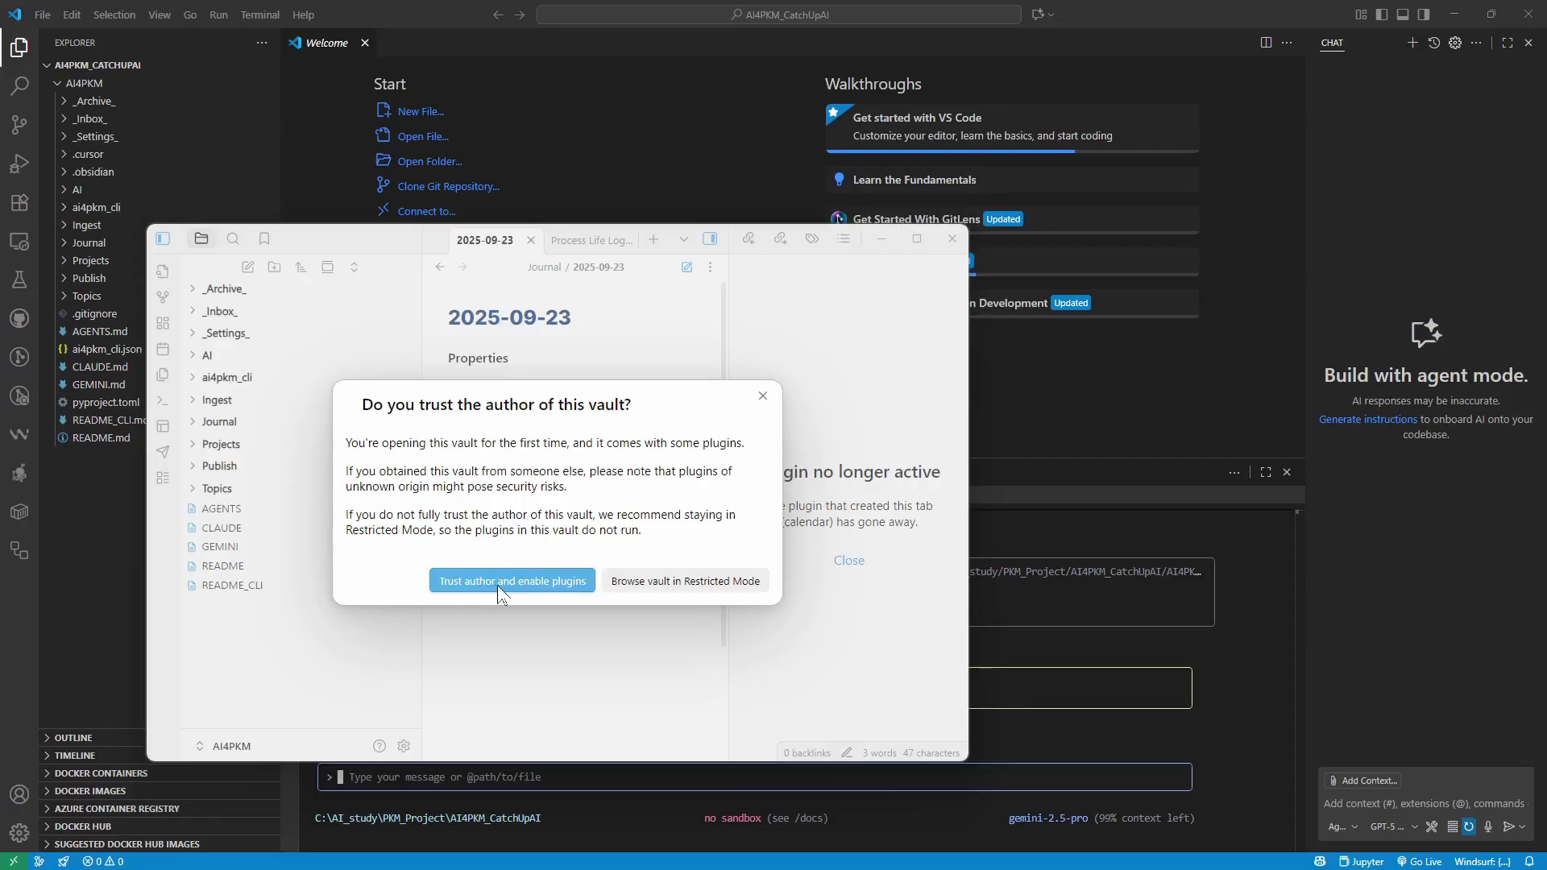
pyautogui.click(512, 581)
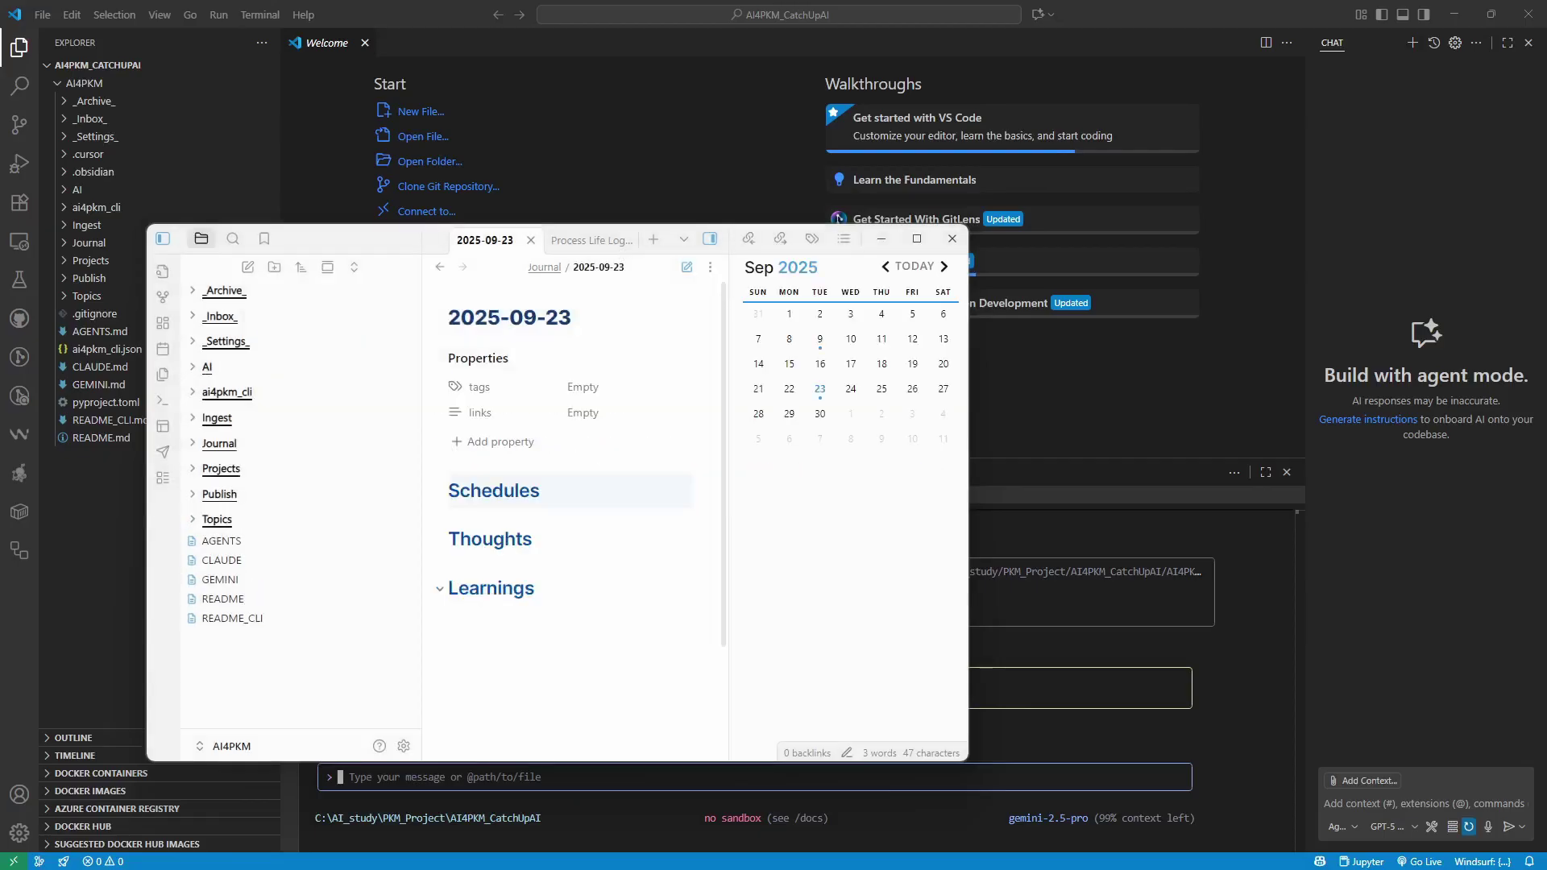
pyautogui.click(917, 238)
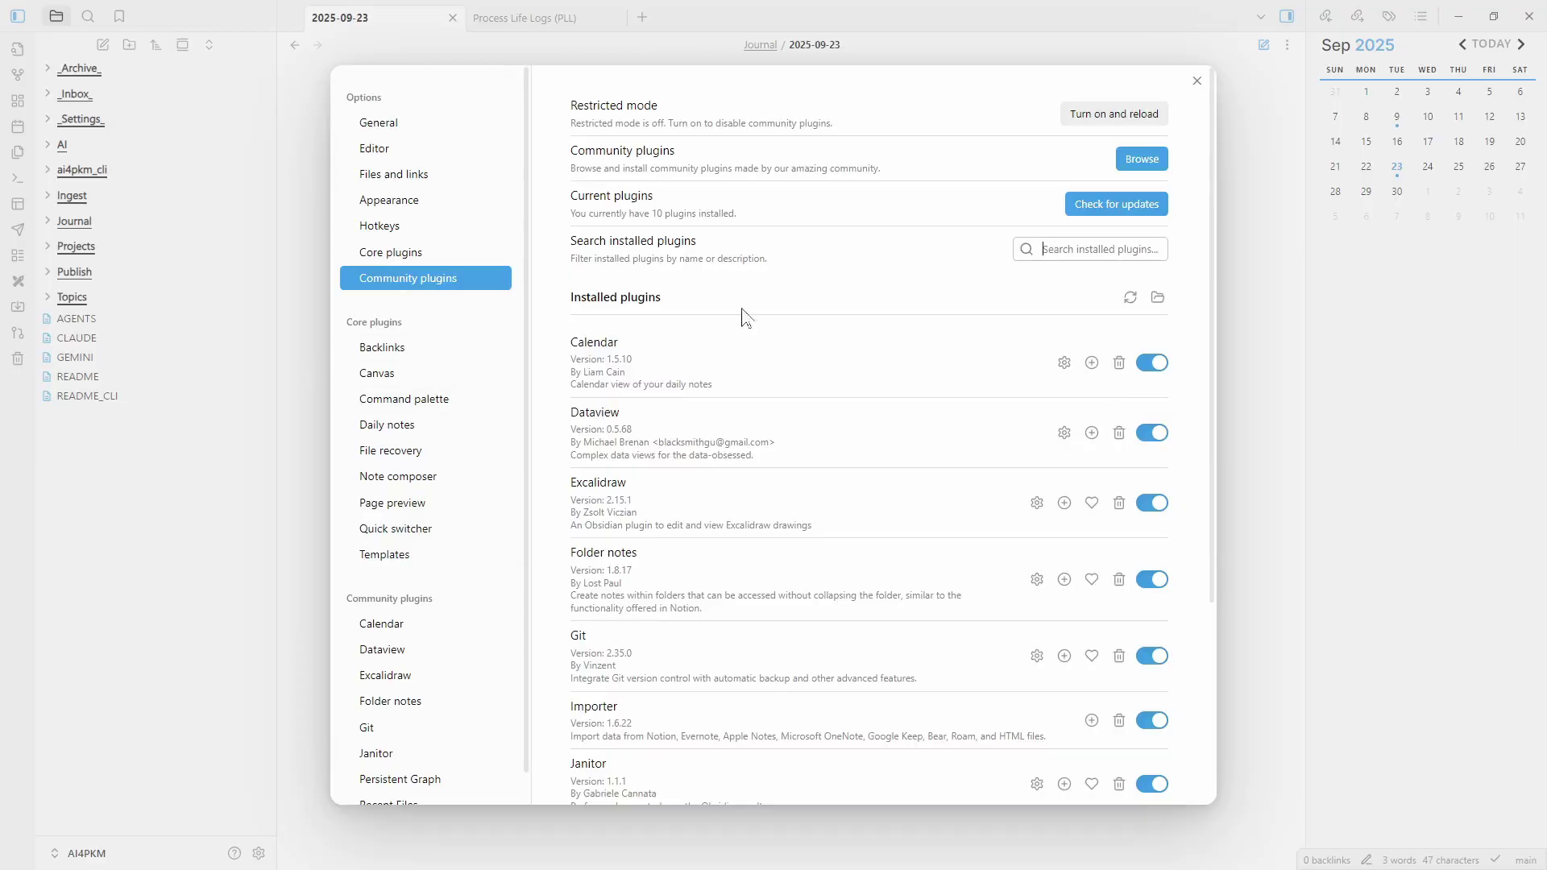
# - Switch to File Explorer, look into the plugins folder inside AI4PKM's .obsidian folder, and return to Obsidian
pyautogui.moveTo(1209, 255); pyautogui.dragTo(1254, 251)
pyautogui.hotkey('alt', 'Tab')
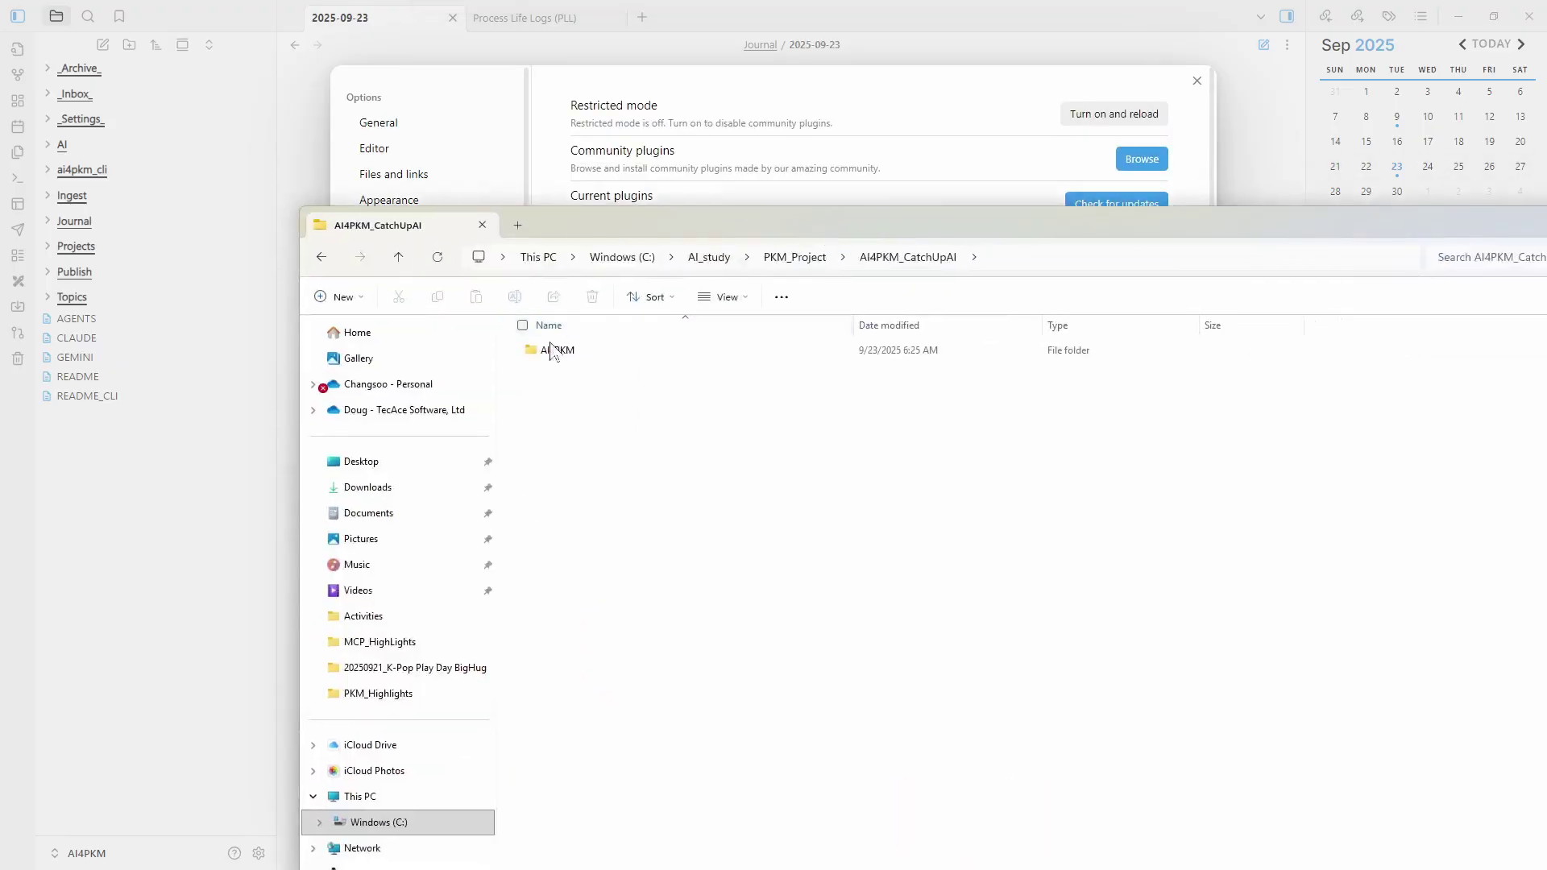
pyautogui.doubleClick(549, 354)
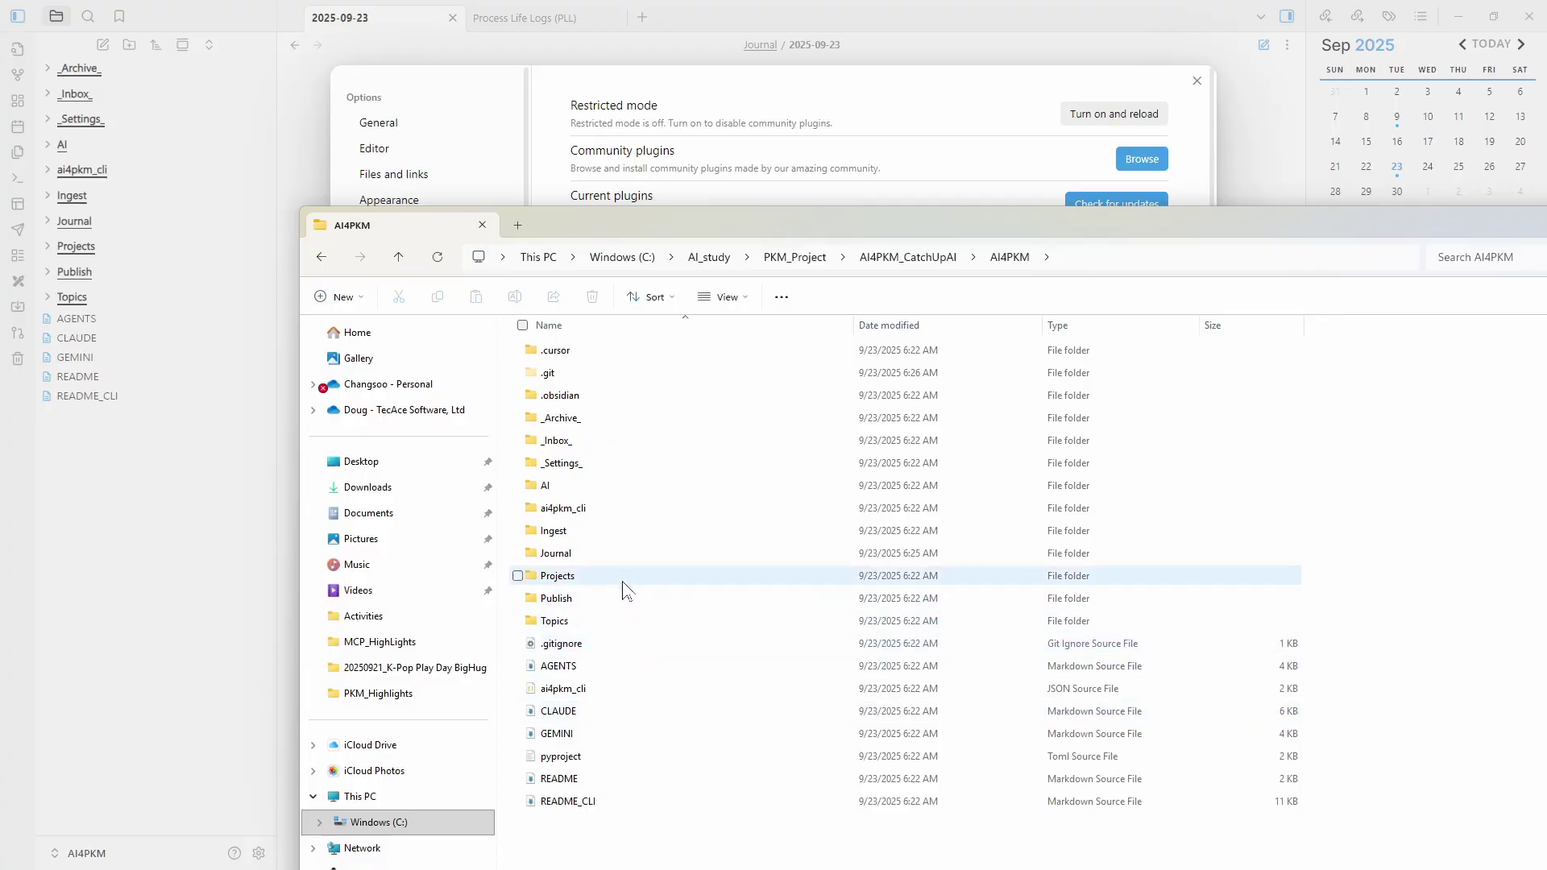
pyautogui.doubleClick(570, 398)
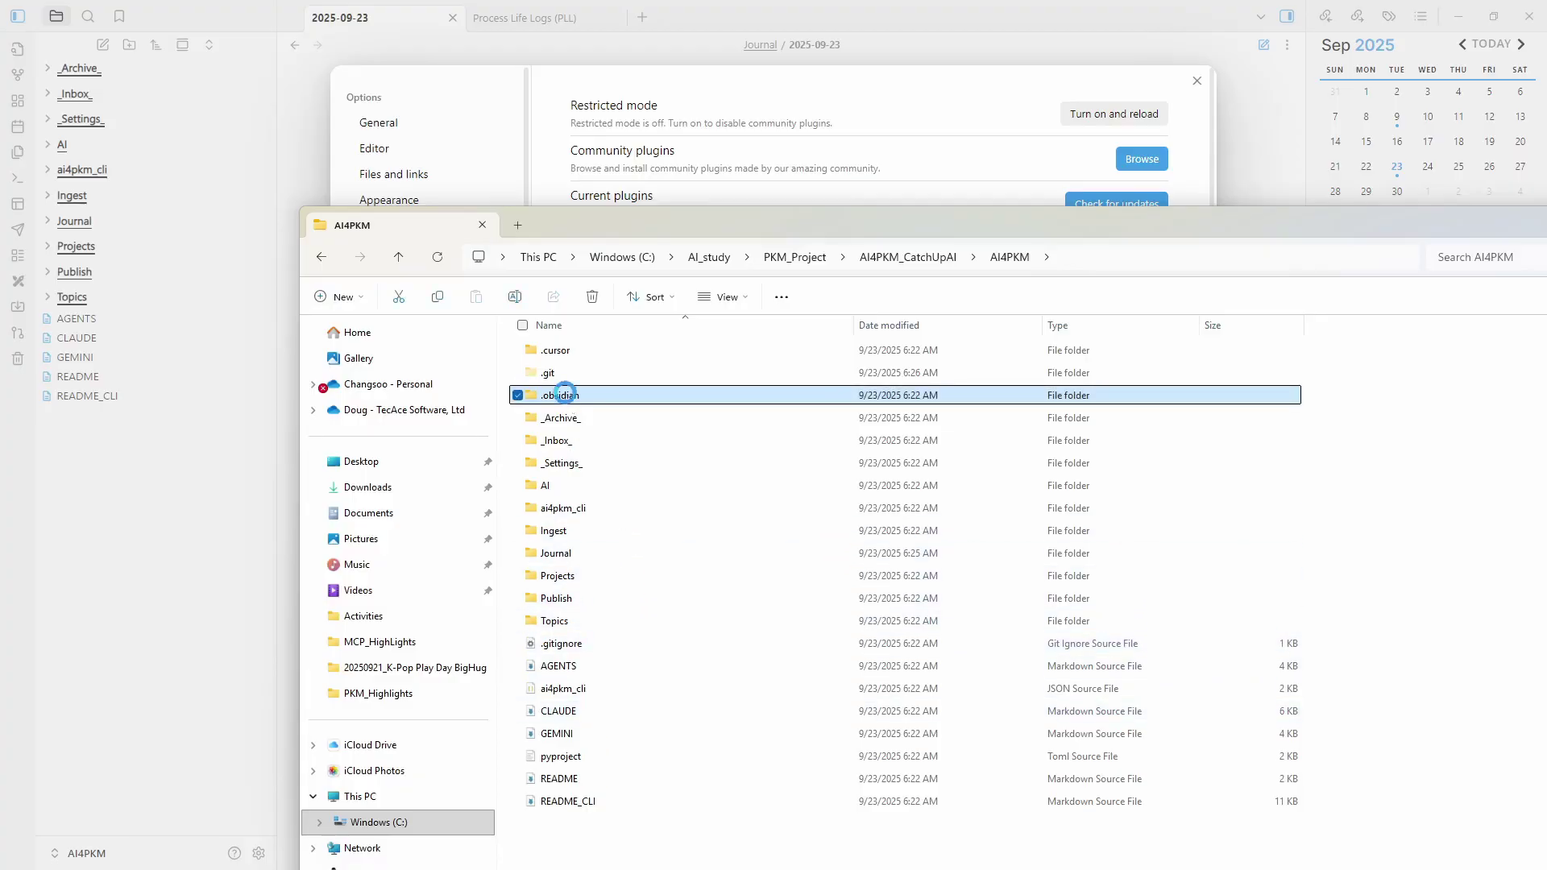
pyautogui.doubleClick(558, 351)
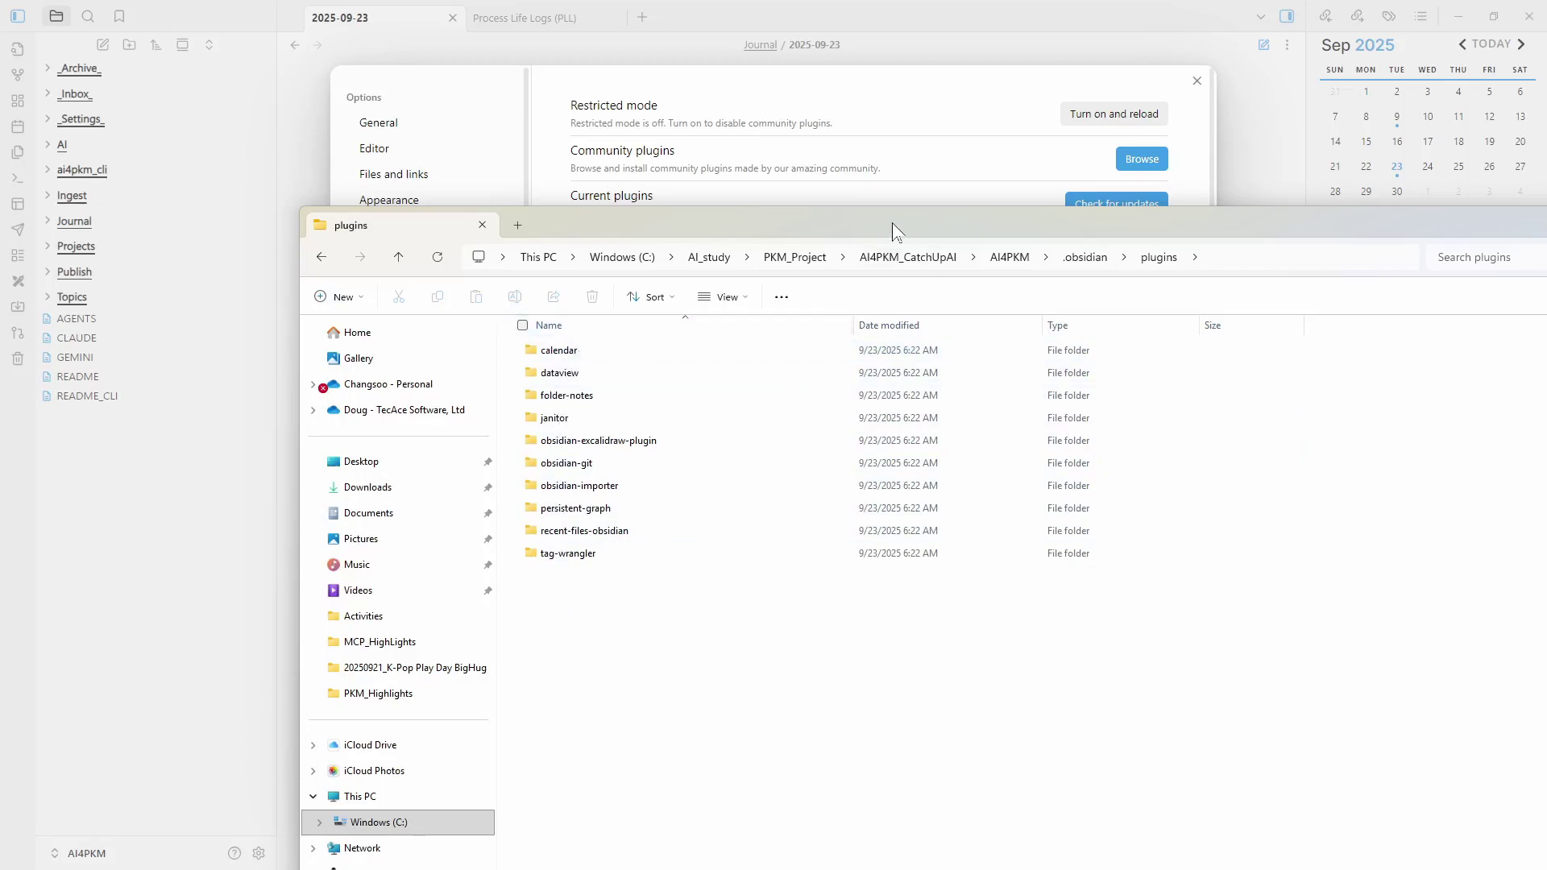
pyautogui.hotkey('alt', 'F4')
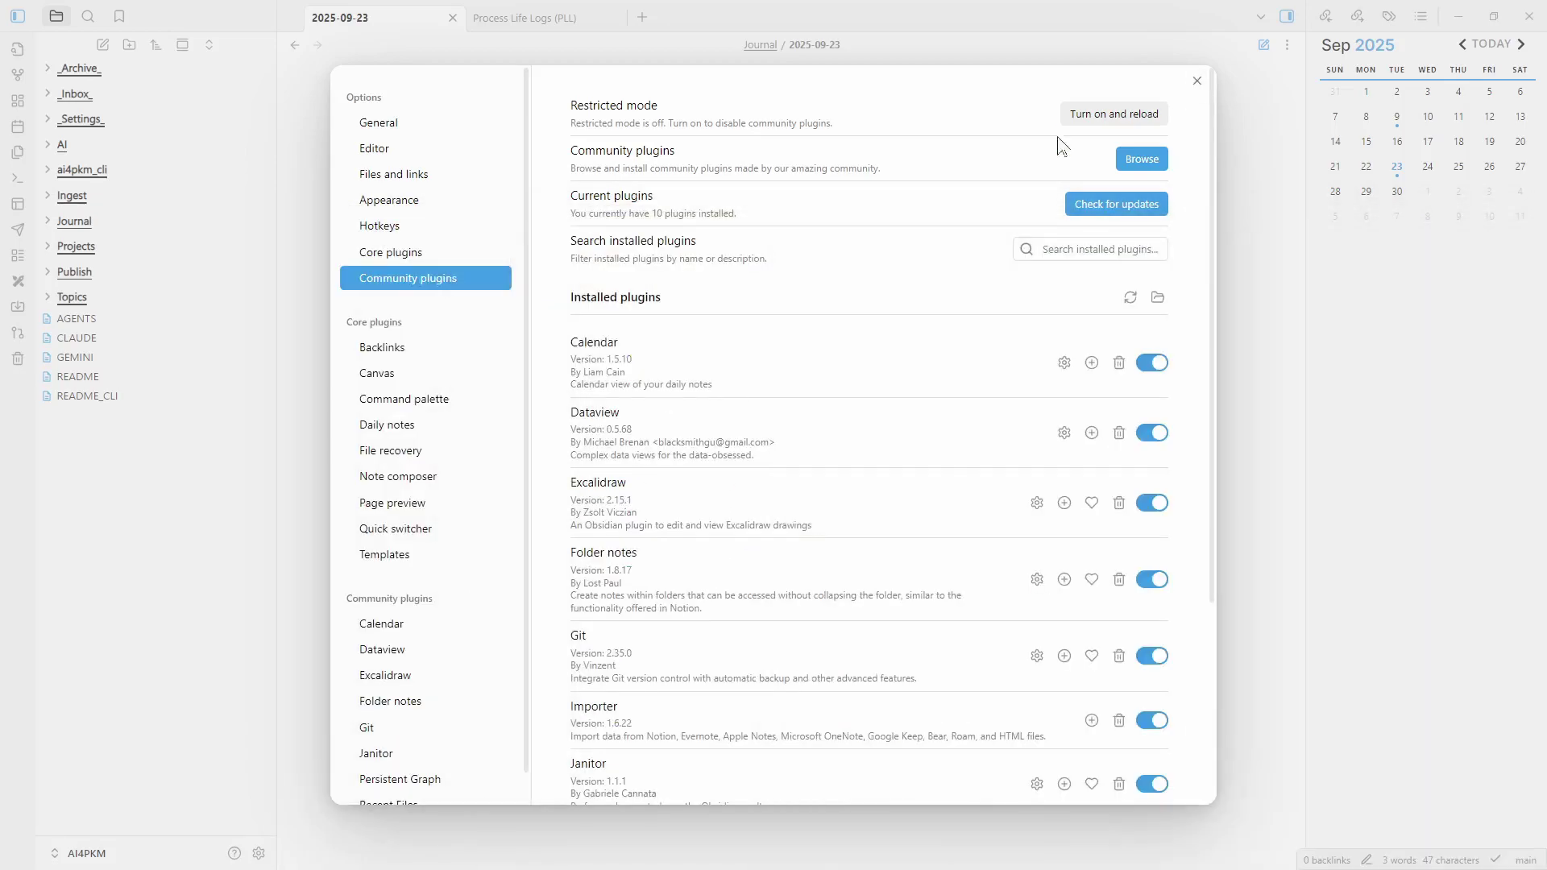
# - Leave the settings, expand the vault's Ingest, Clippings, Journal and Projects folders, and view the first "Building a Second Brain" clipping
pyautogui.press('Escape')
pyautogui.click(66, 196)
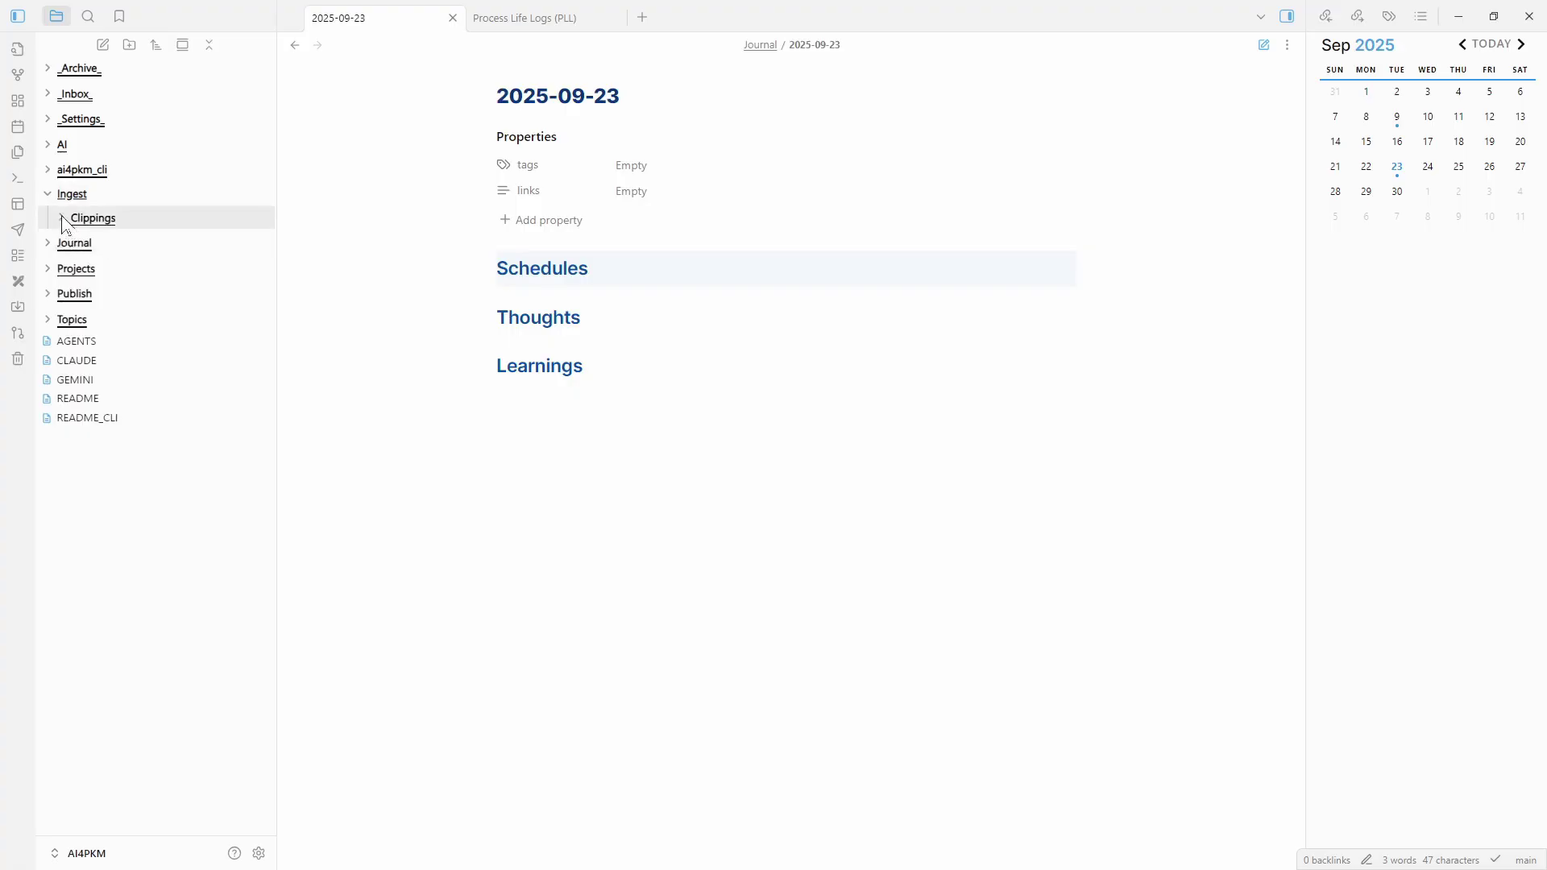
pyautogui.click(60, 216)
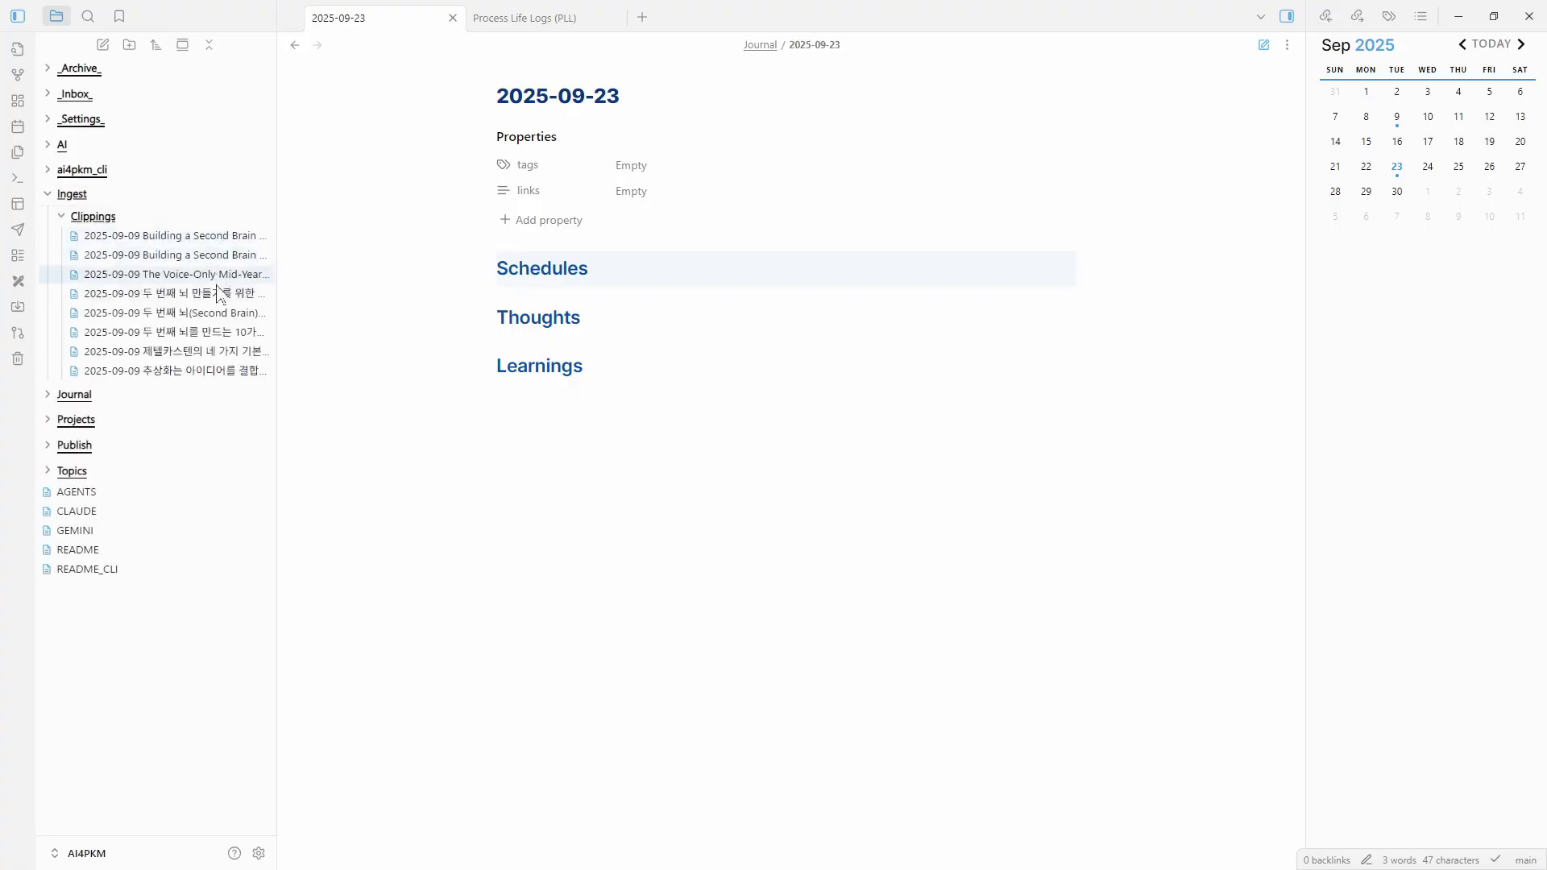
pyautogui.click(60, 397)
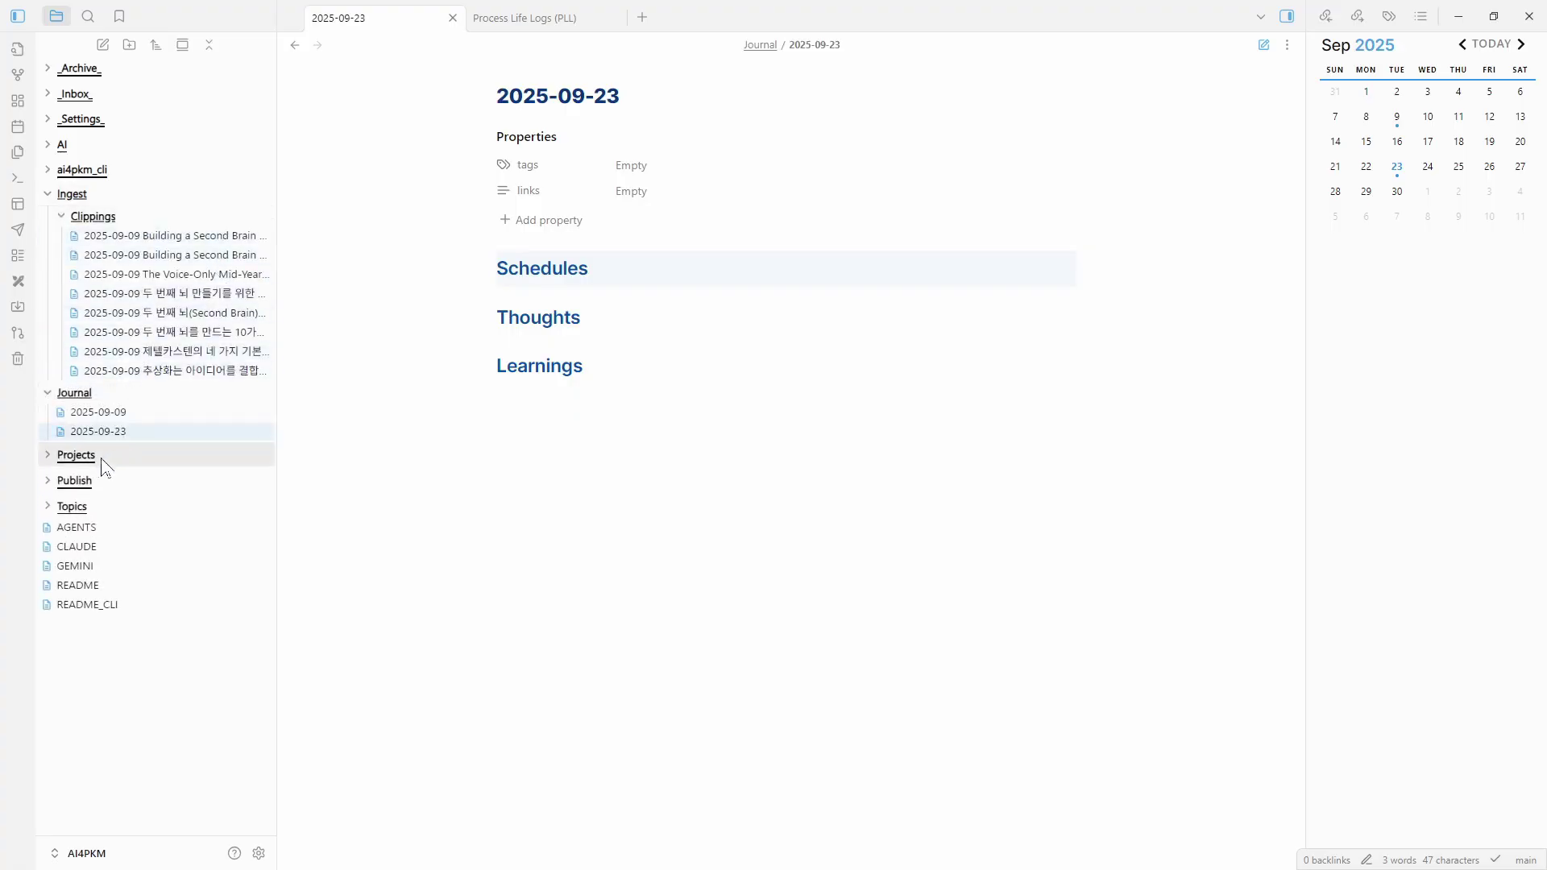
pyautogui.click(49, 456)
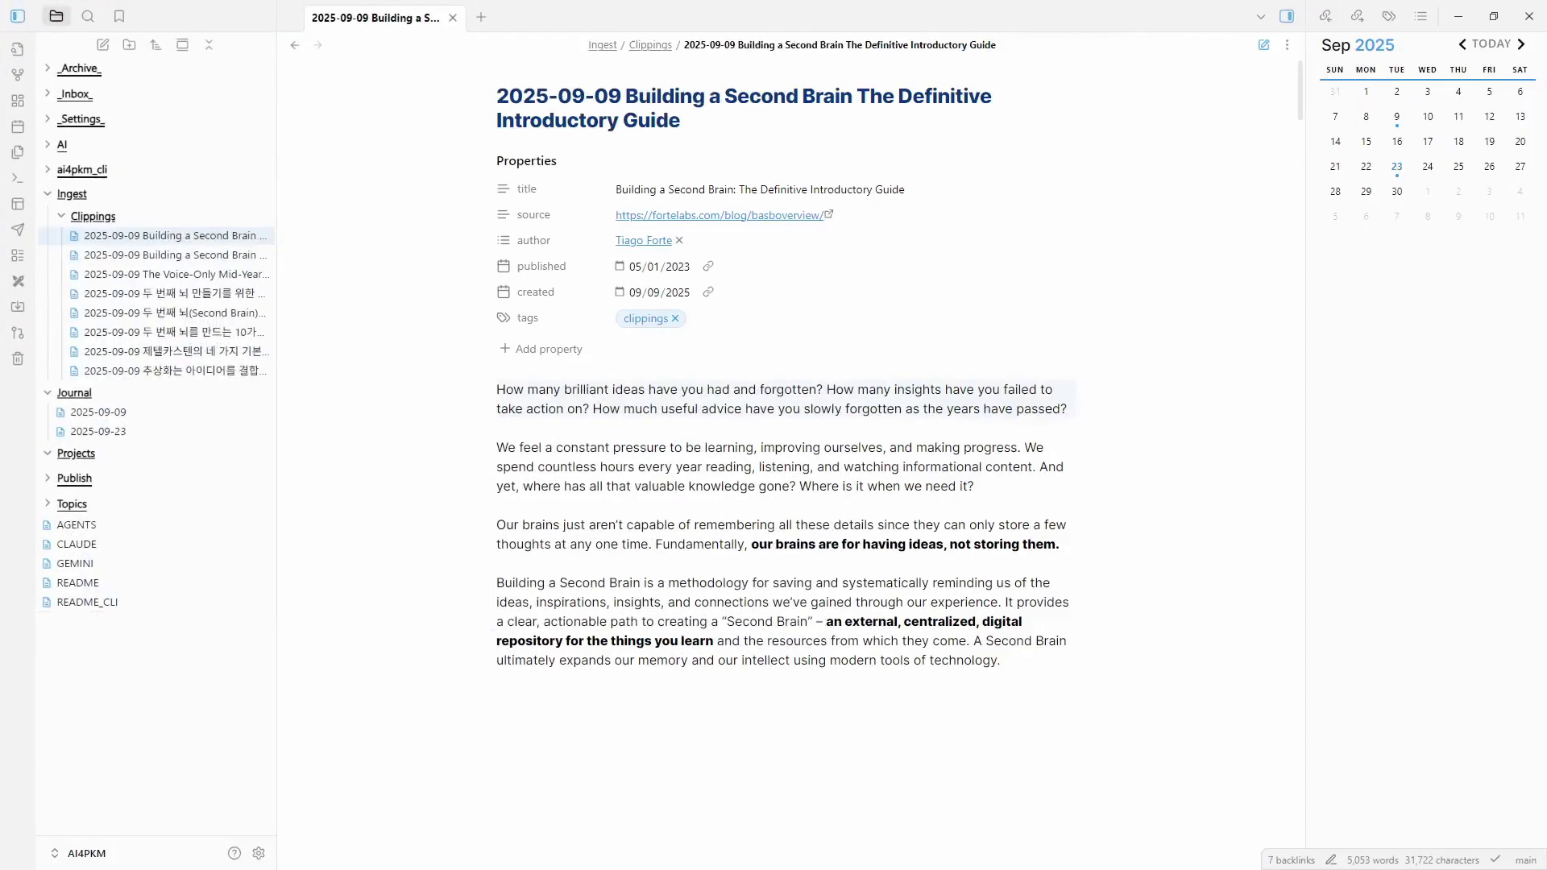
# - Switch to the field guide in the browser and read the "INK 추가하기" section on adding information and knowledge to VAULT_PATH/Ingest
pyautogui.click(16, 74)
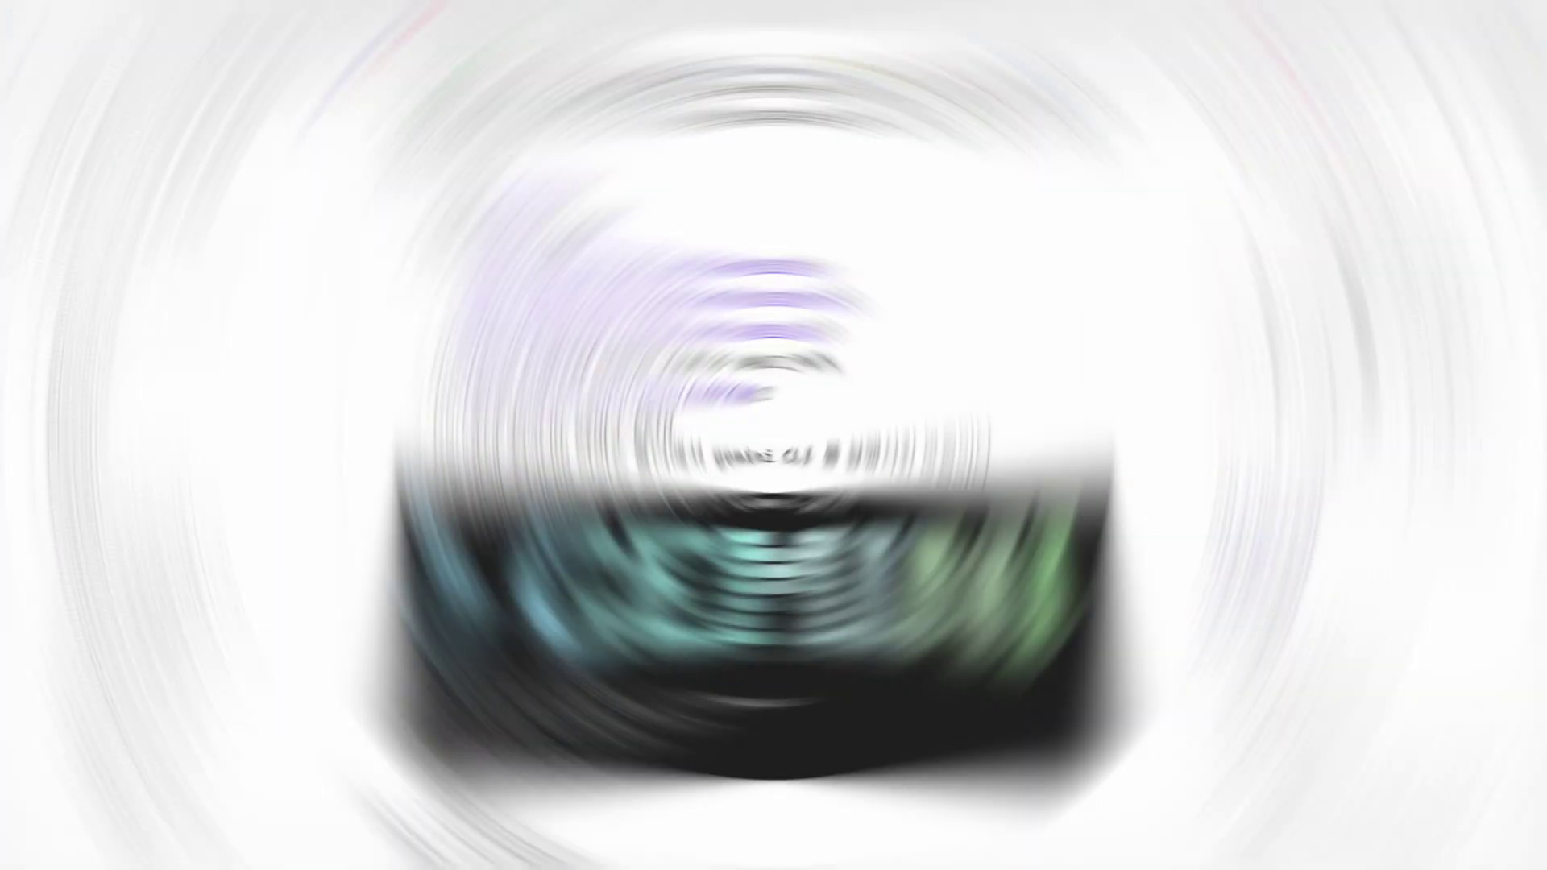
pyautogui.scroll(3, 1542, 149)
pyautogui.scroll(-2, 1541, 149)
pyautogui.scroll(-3, 1541, 149)
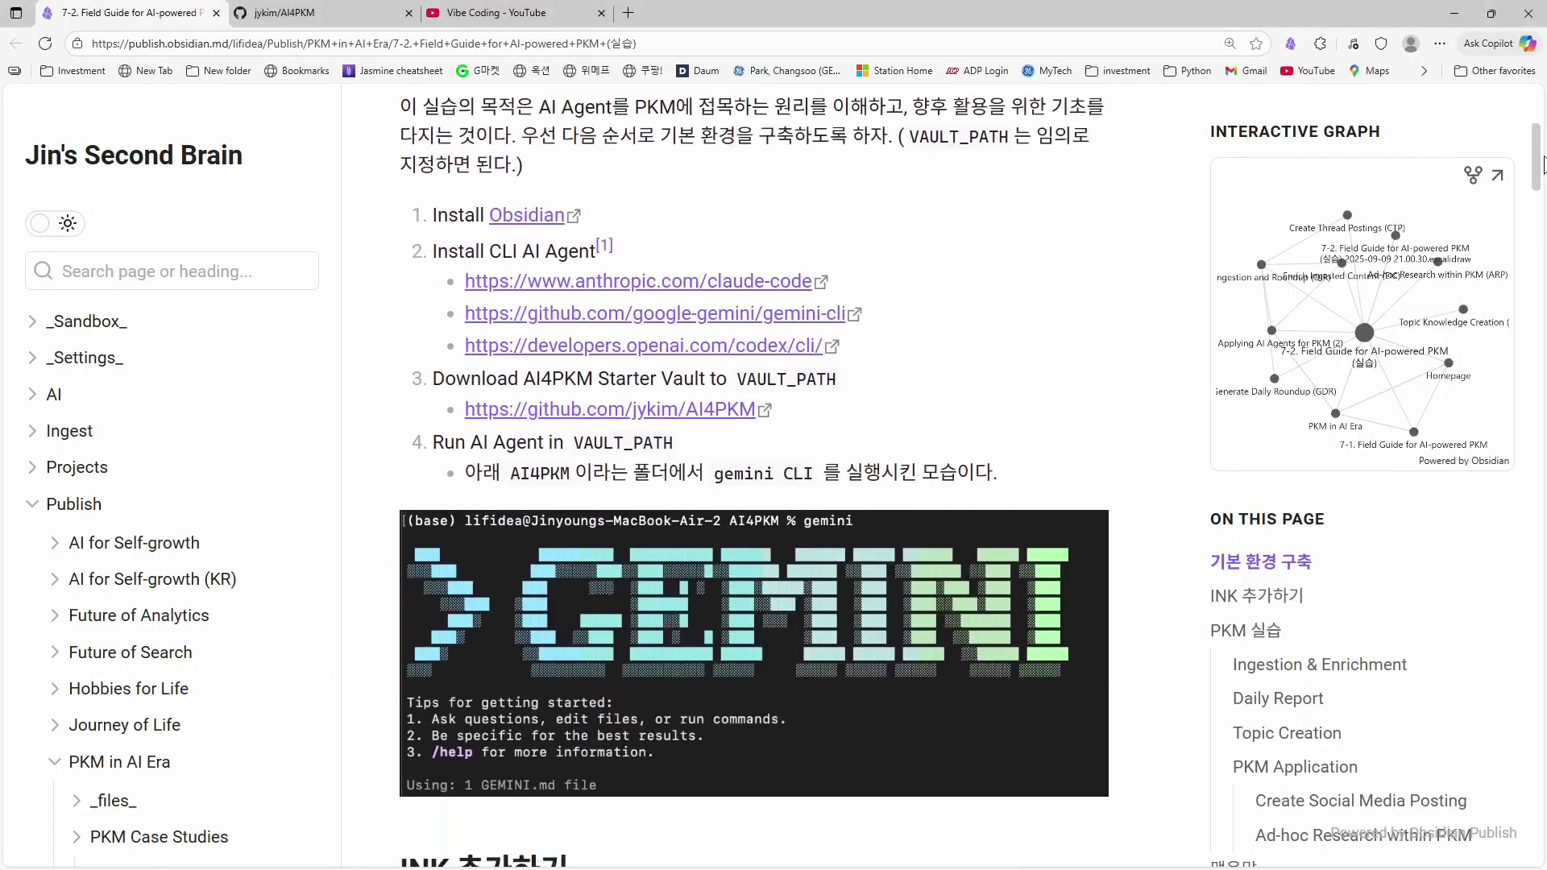
pyautogui.scroll(-5, 1541, 149)
pyautogui.scroll(-1, 1542, 149)
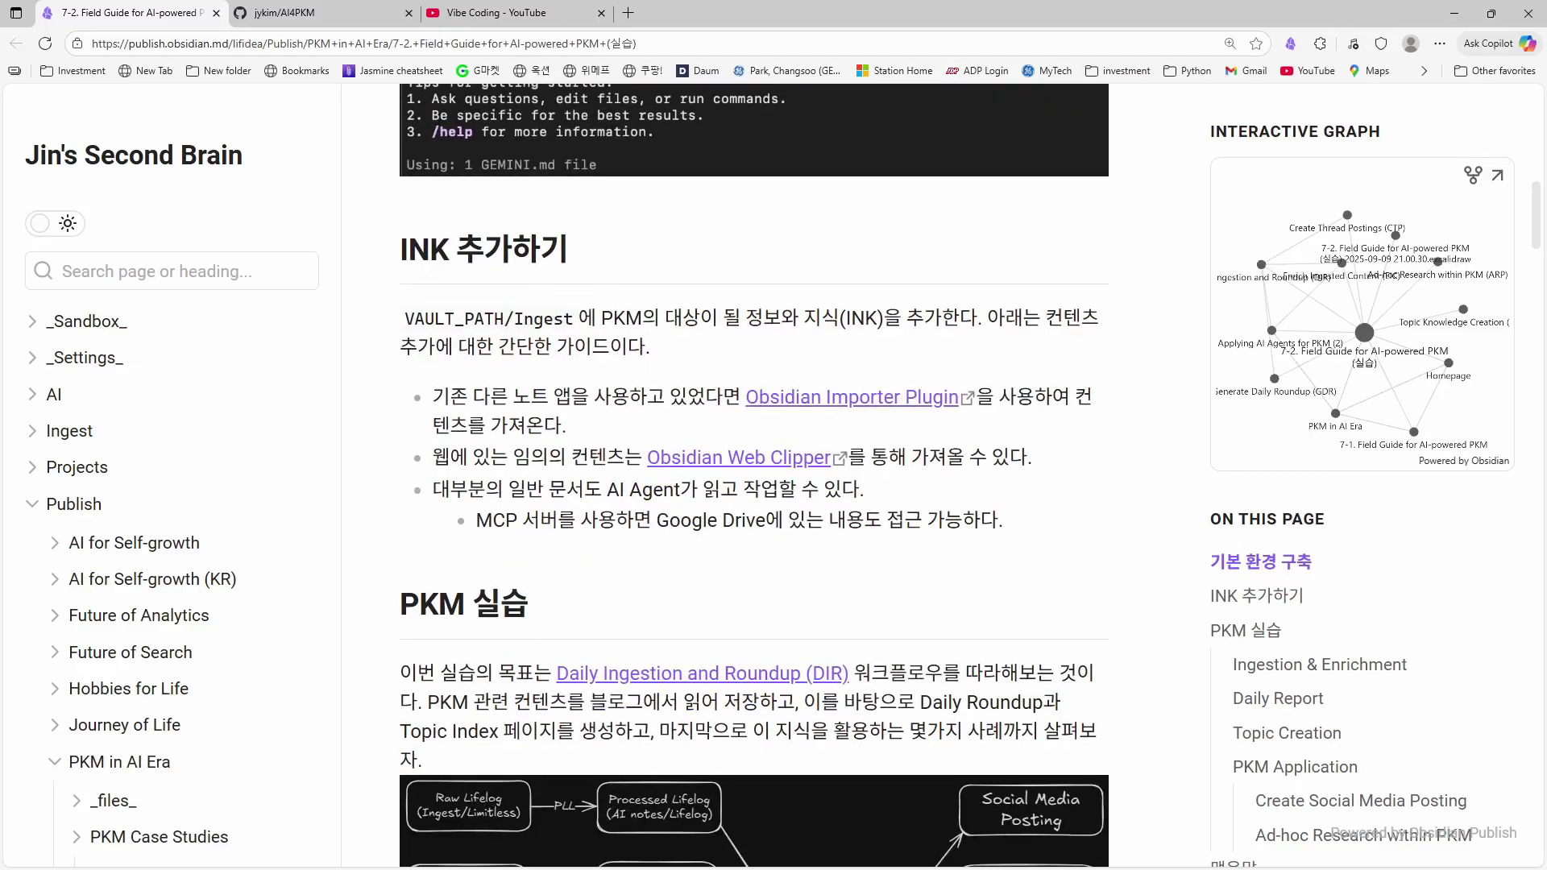
pyautogui.moveTo(746, 317); pyautogui.dragTo(839, 317)
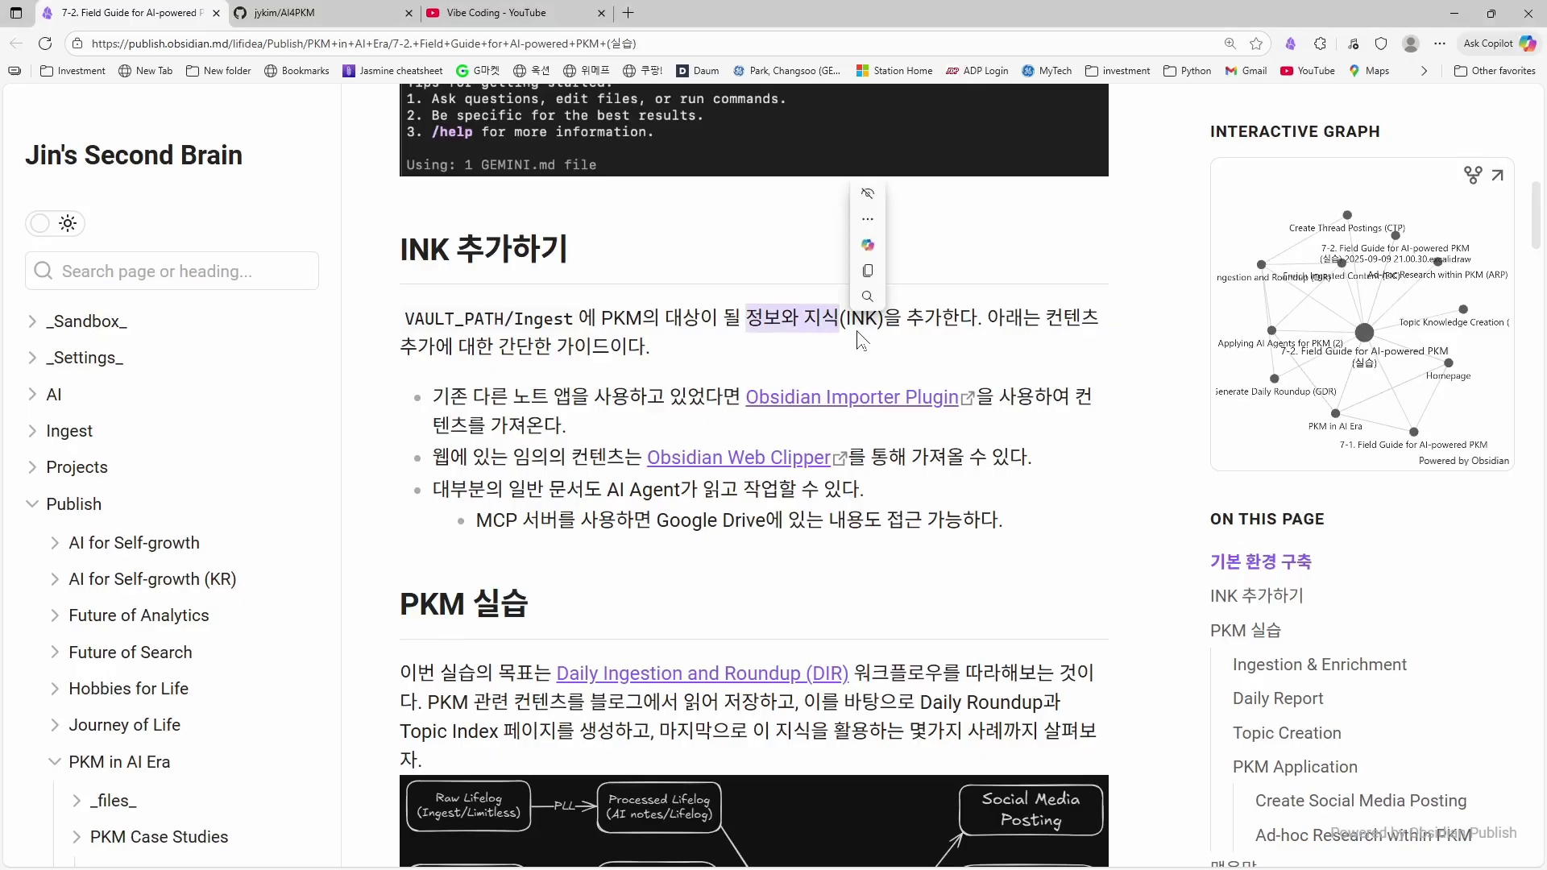
pyautogui.click(928, 330)
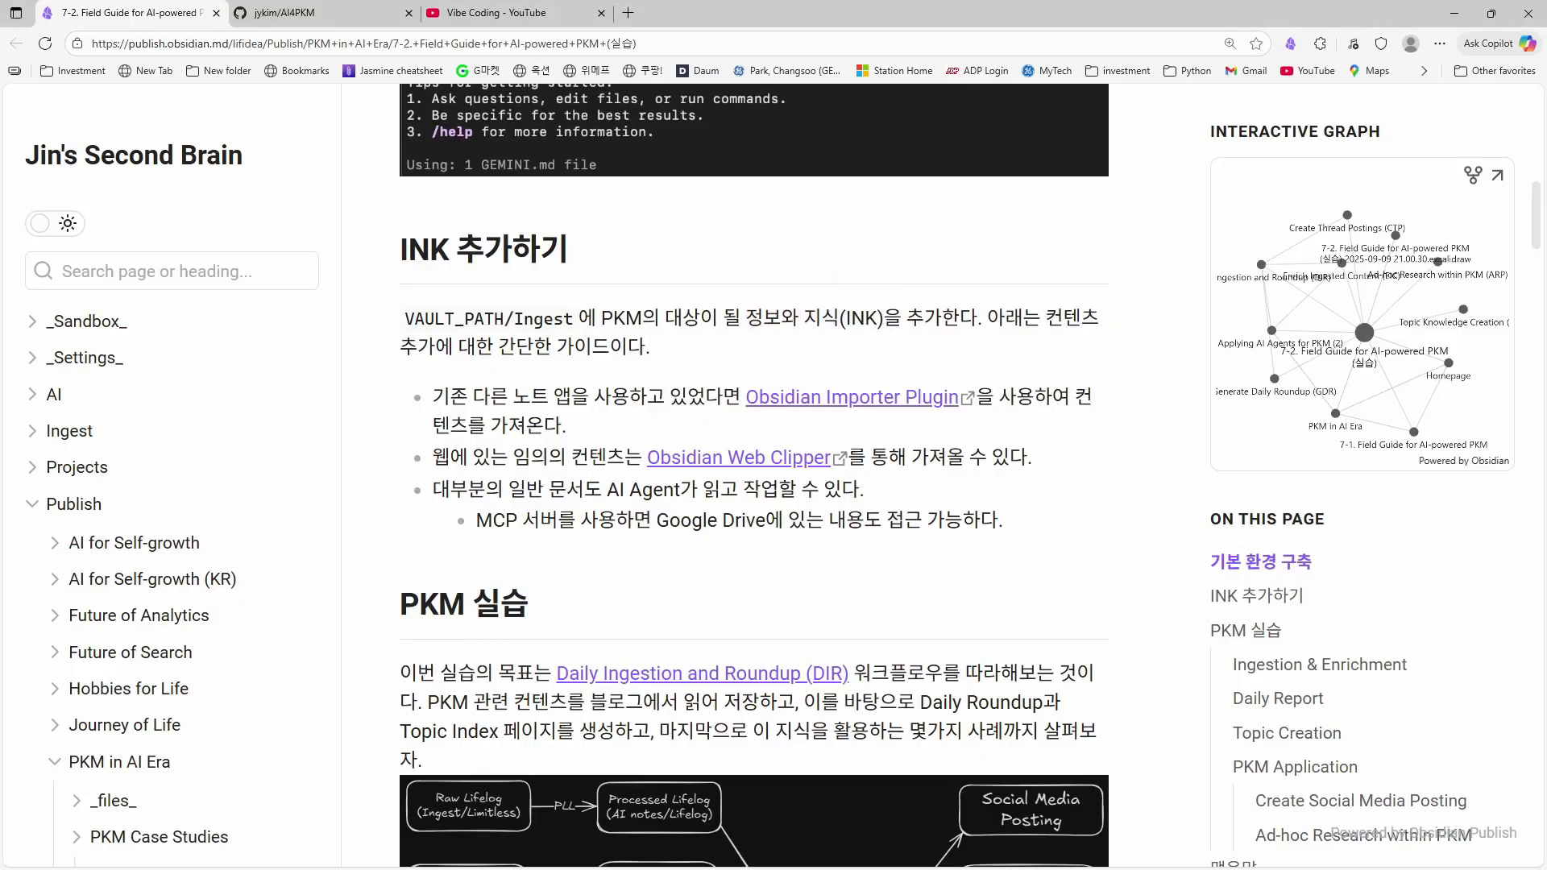
pyautogui.moveTo(514, 319); pyautogui.dragTo(585, 327)
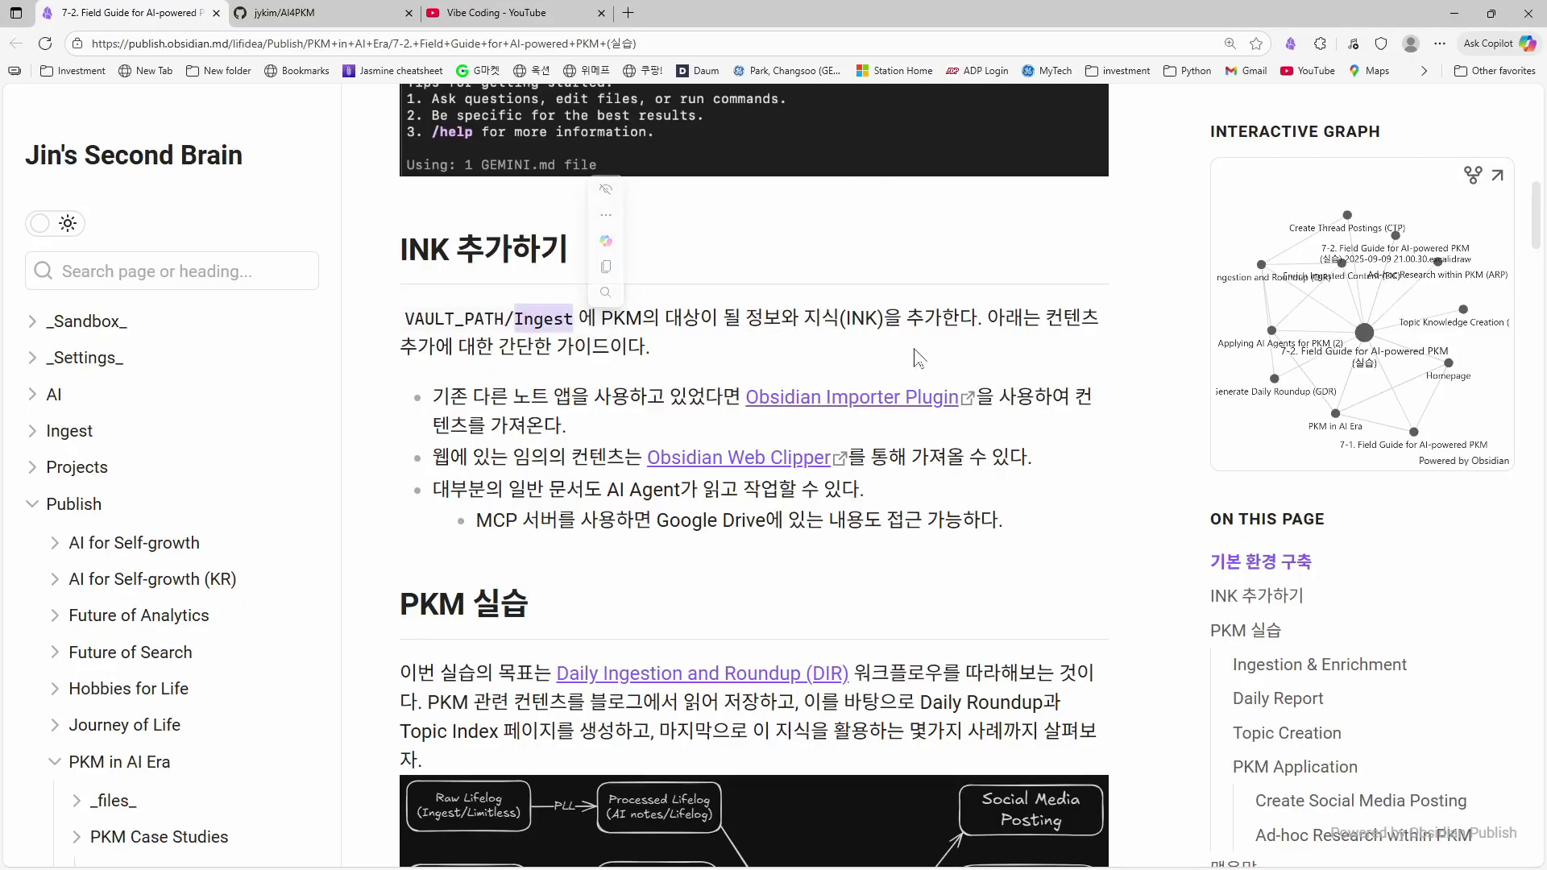
pyautogui.click(967, 339)
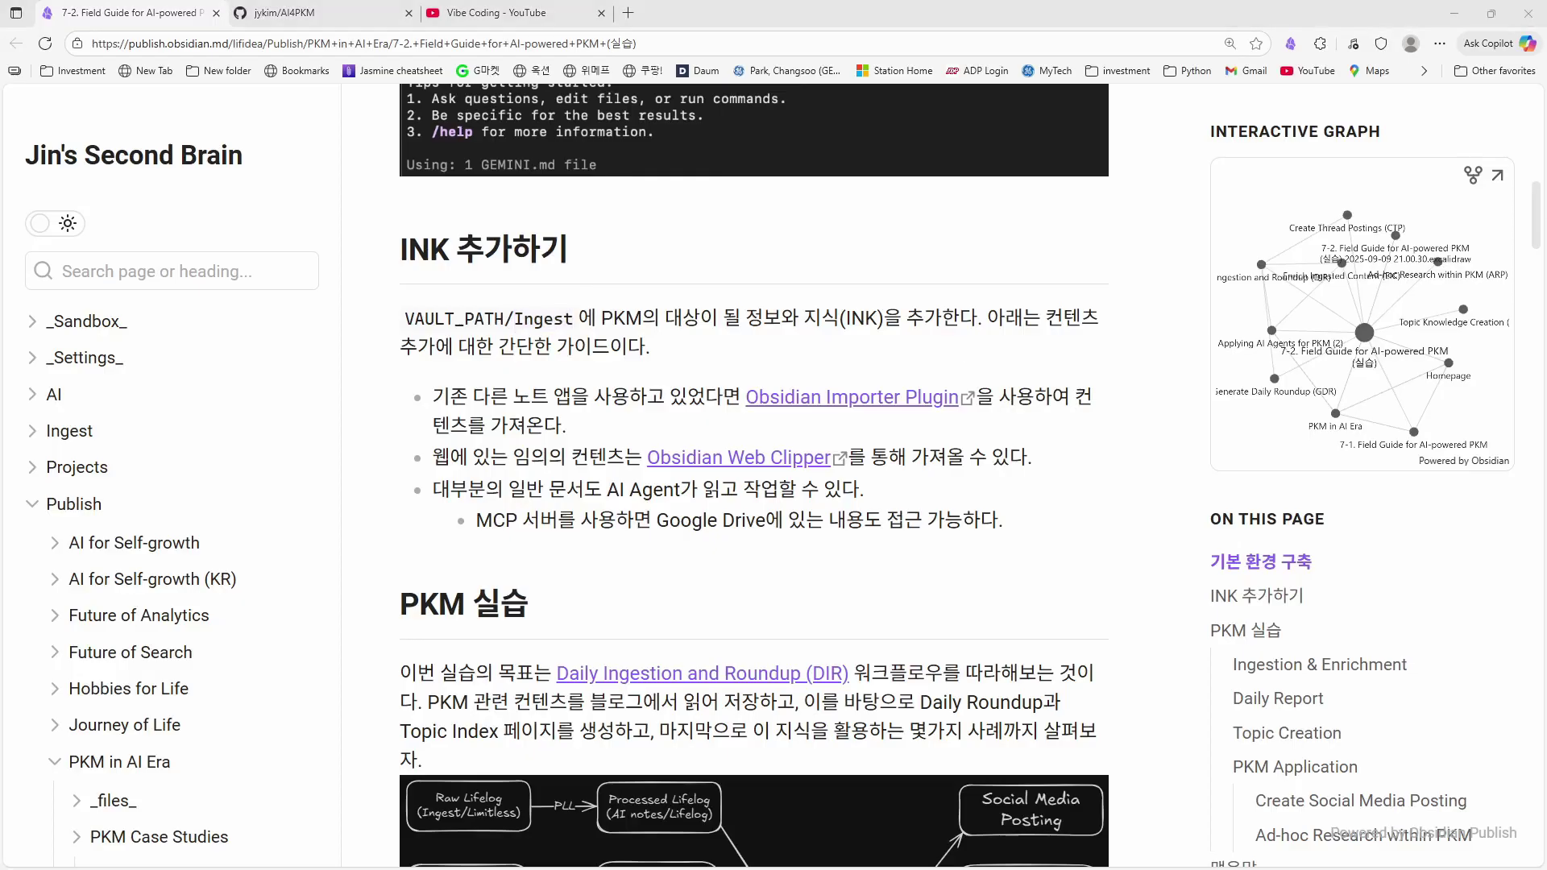
# - Bring up the Obsidian vault window over the guide to view the Ingest/Clippings notes, and return to the guide
pyautogui.moveTo(1546, 171); pyautogui.dragTo(1014, 176)
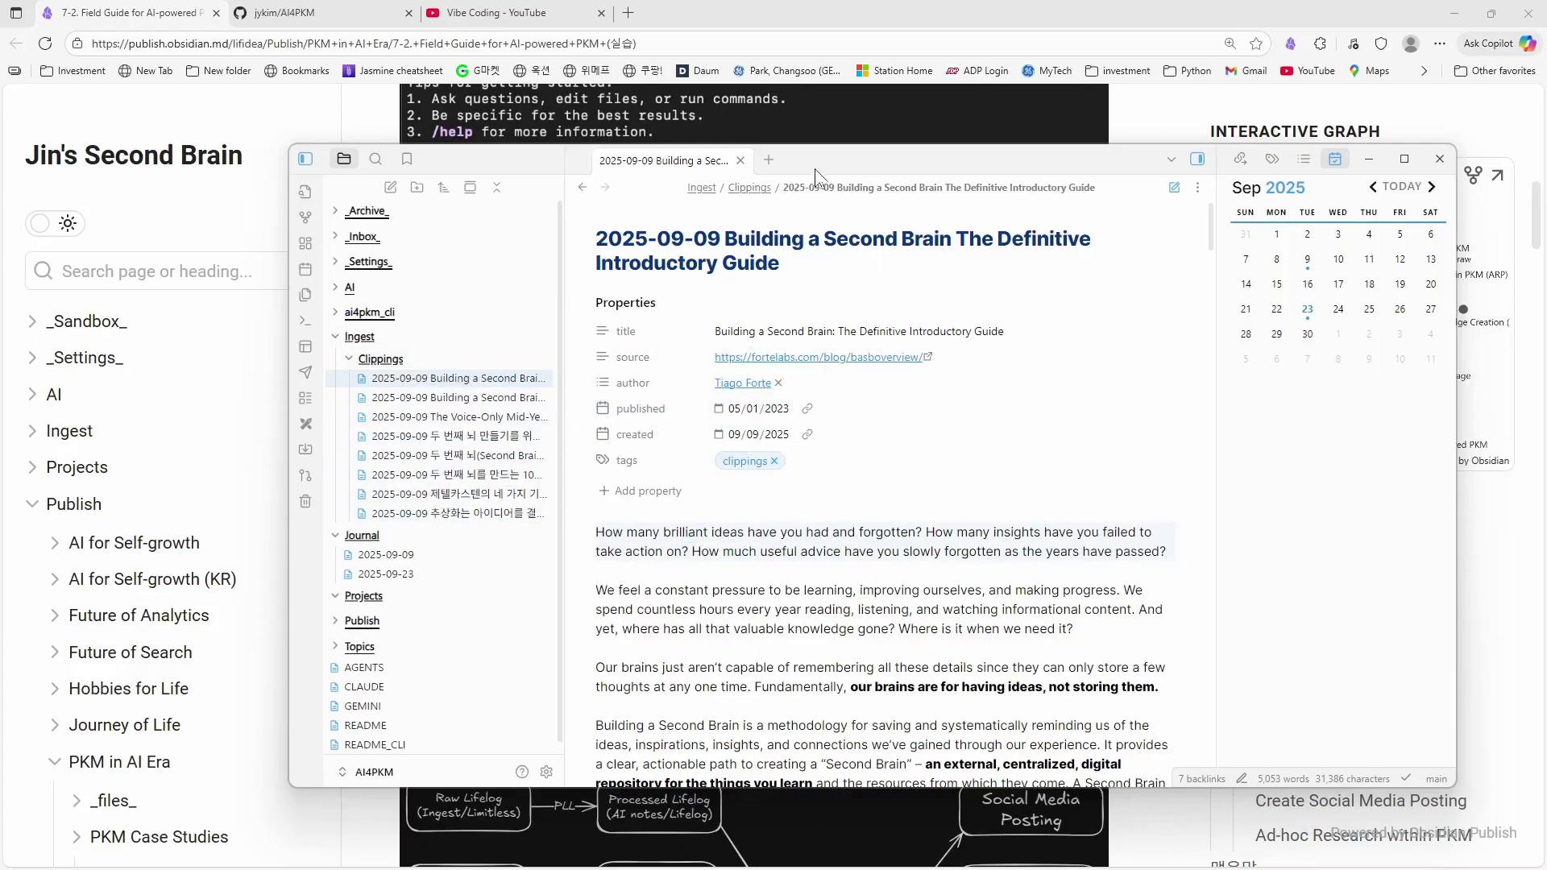
pyautogui.moveTo(865, 169); pyautogui.dragTo(935, 182)
pyautogui.hotkey('alt', 'Tab')
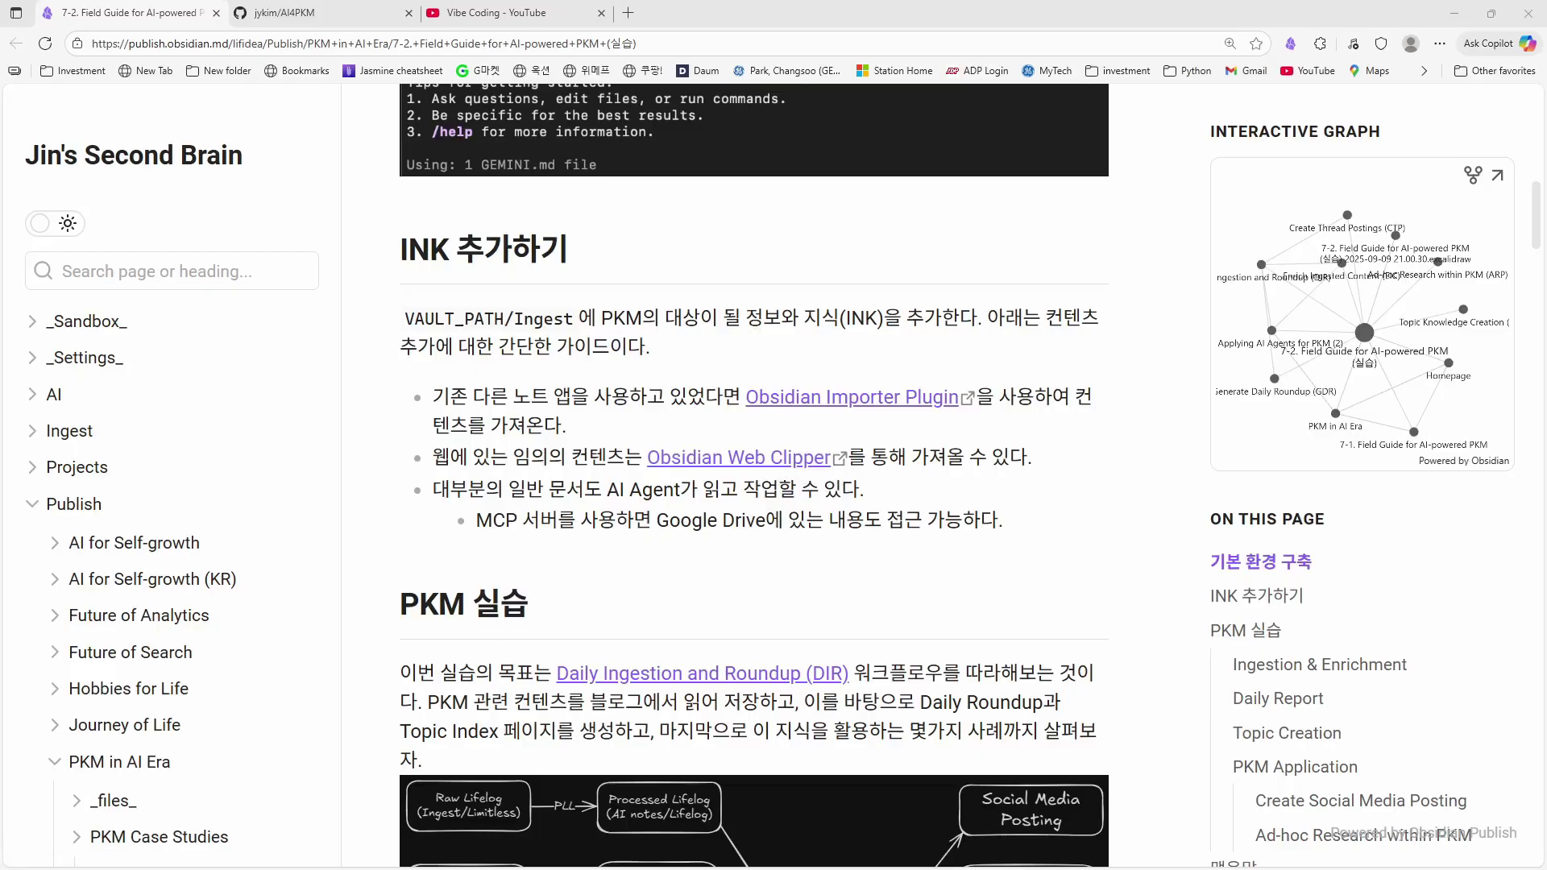
# - Follow the guide's Obsidian Web Clipper link, skim the product page, and open the extension's Edge add-on listing
pyautogui.click(677, 457)
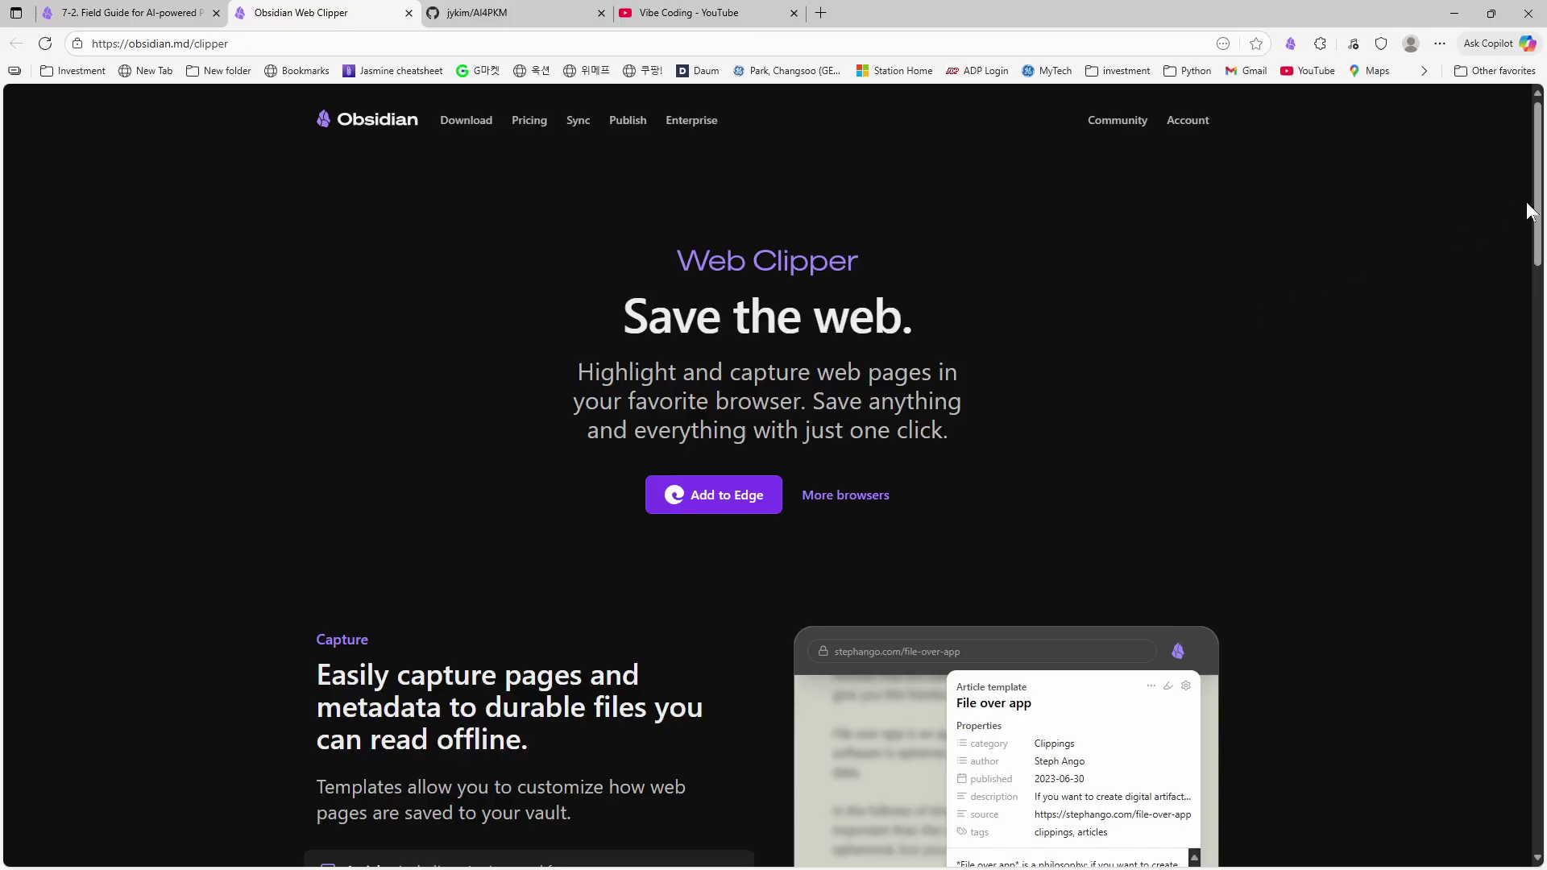
pyautogui.scroll(-12, 1510, 208)
pyautogui.scroll(12, 1511, 208)
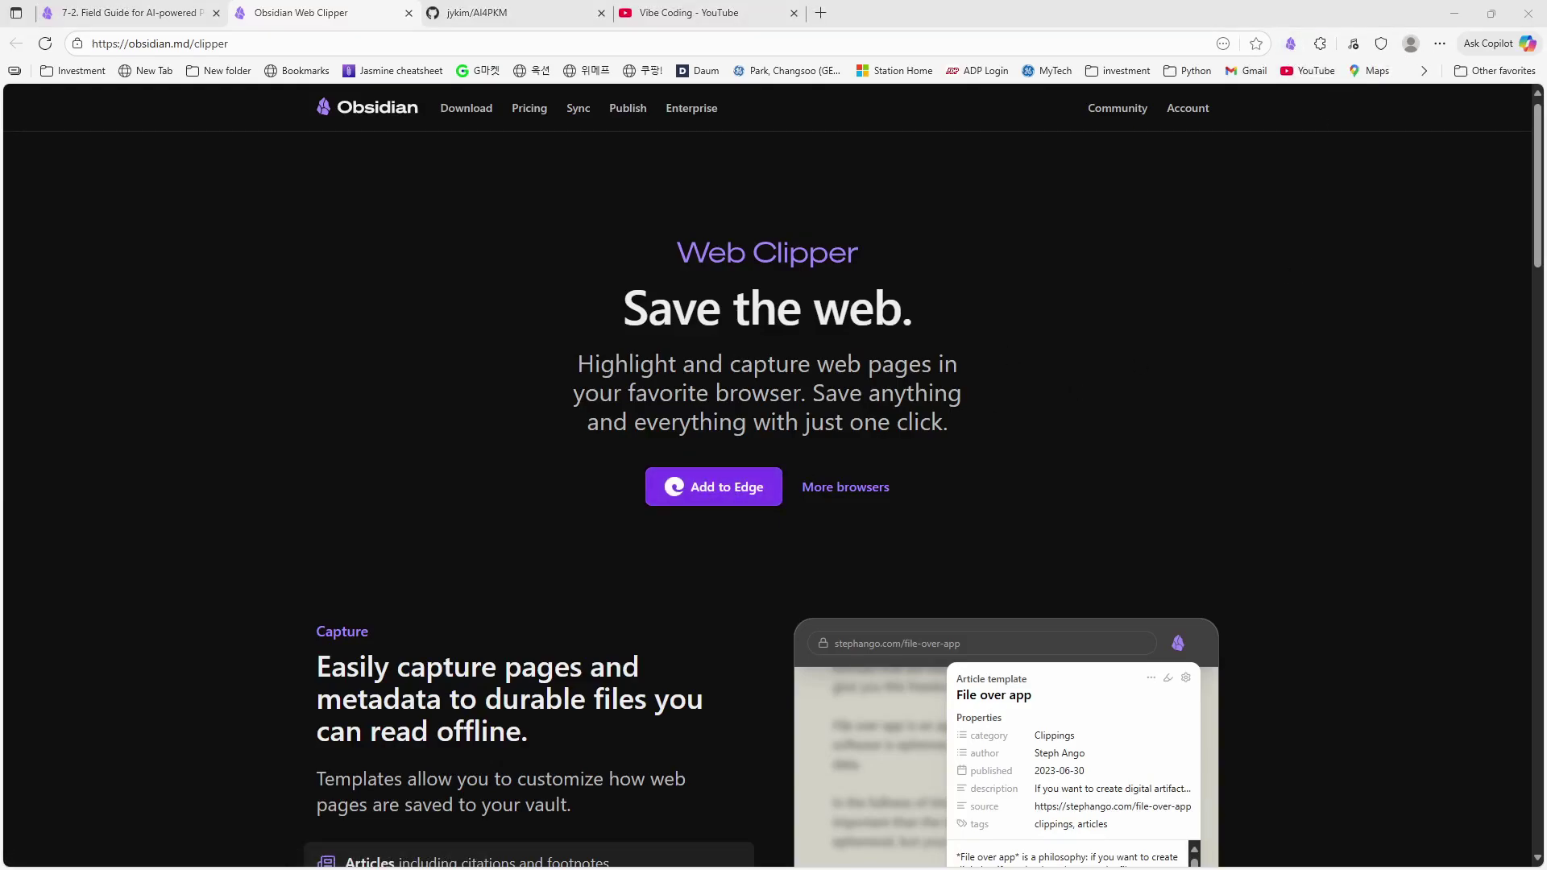
pyautogui.click(709, 502)
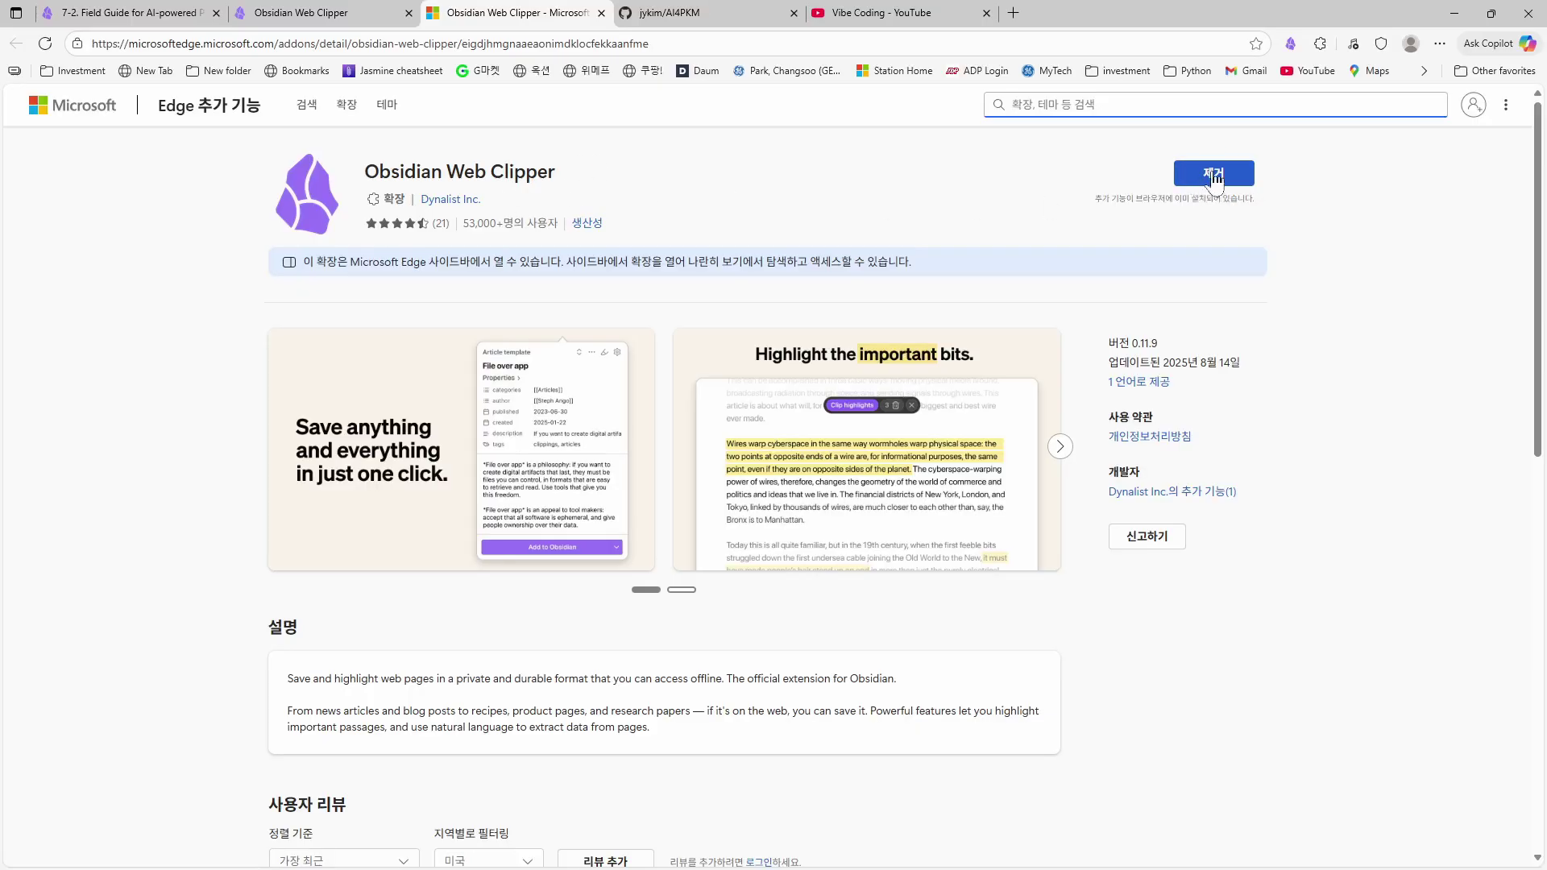
pyautogui.click(307, 27)
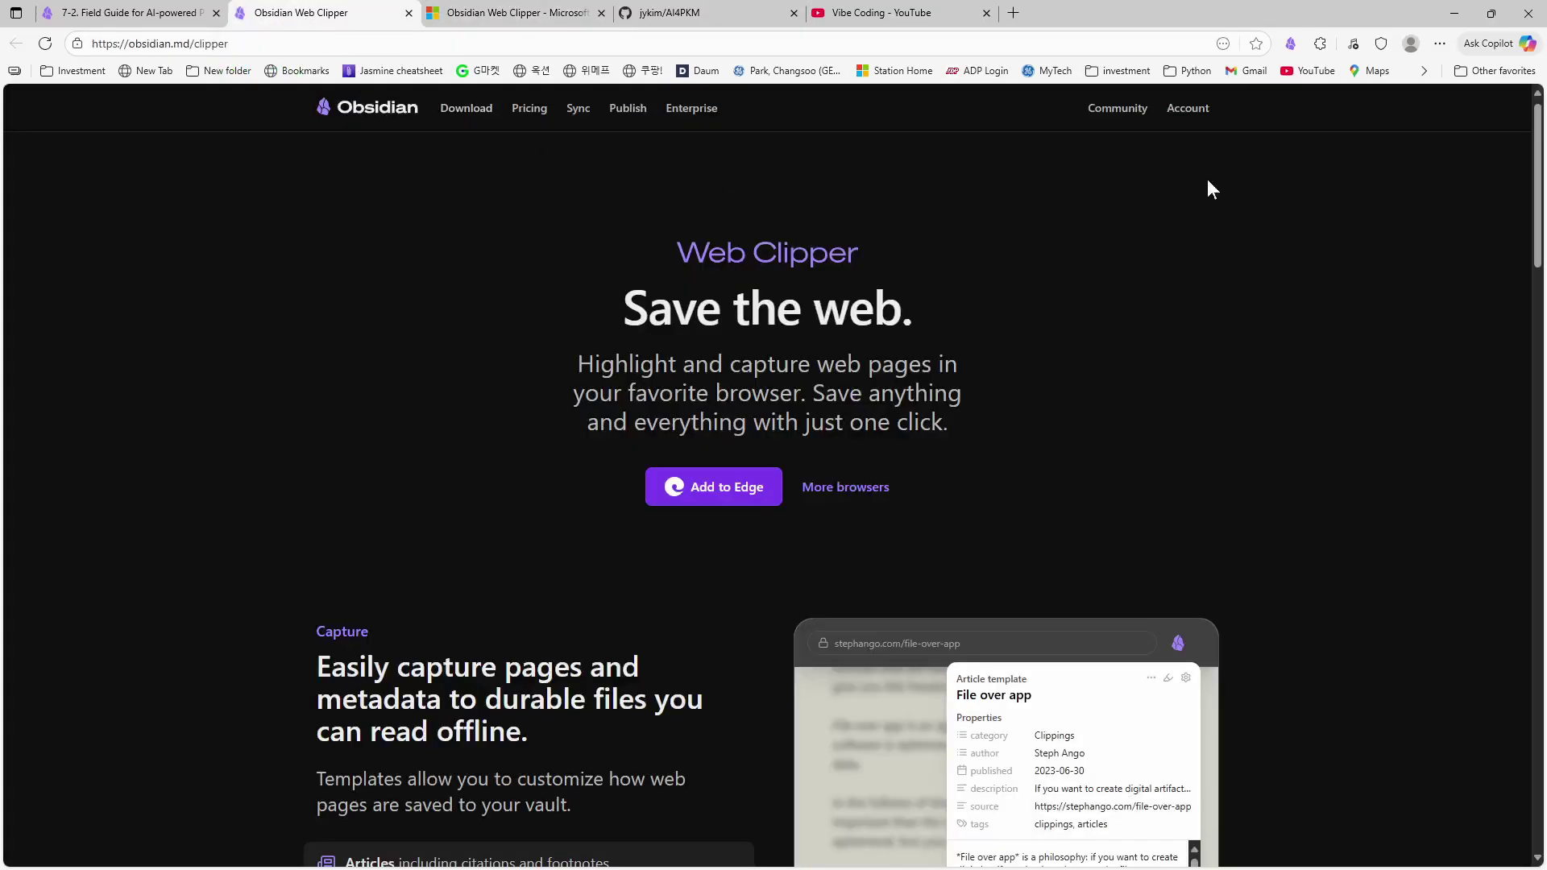
pyautogui.click(552, 20)
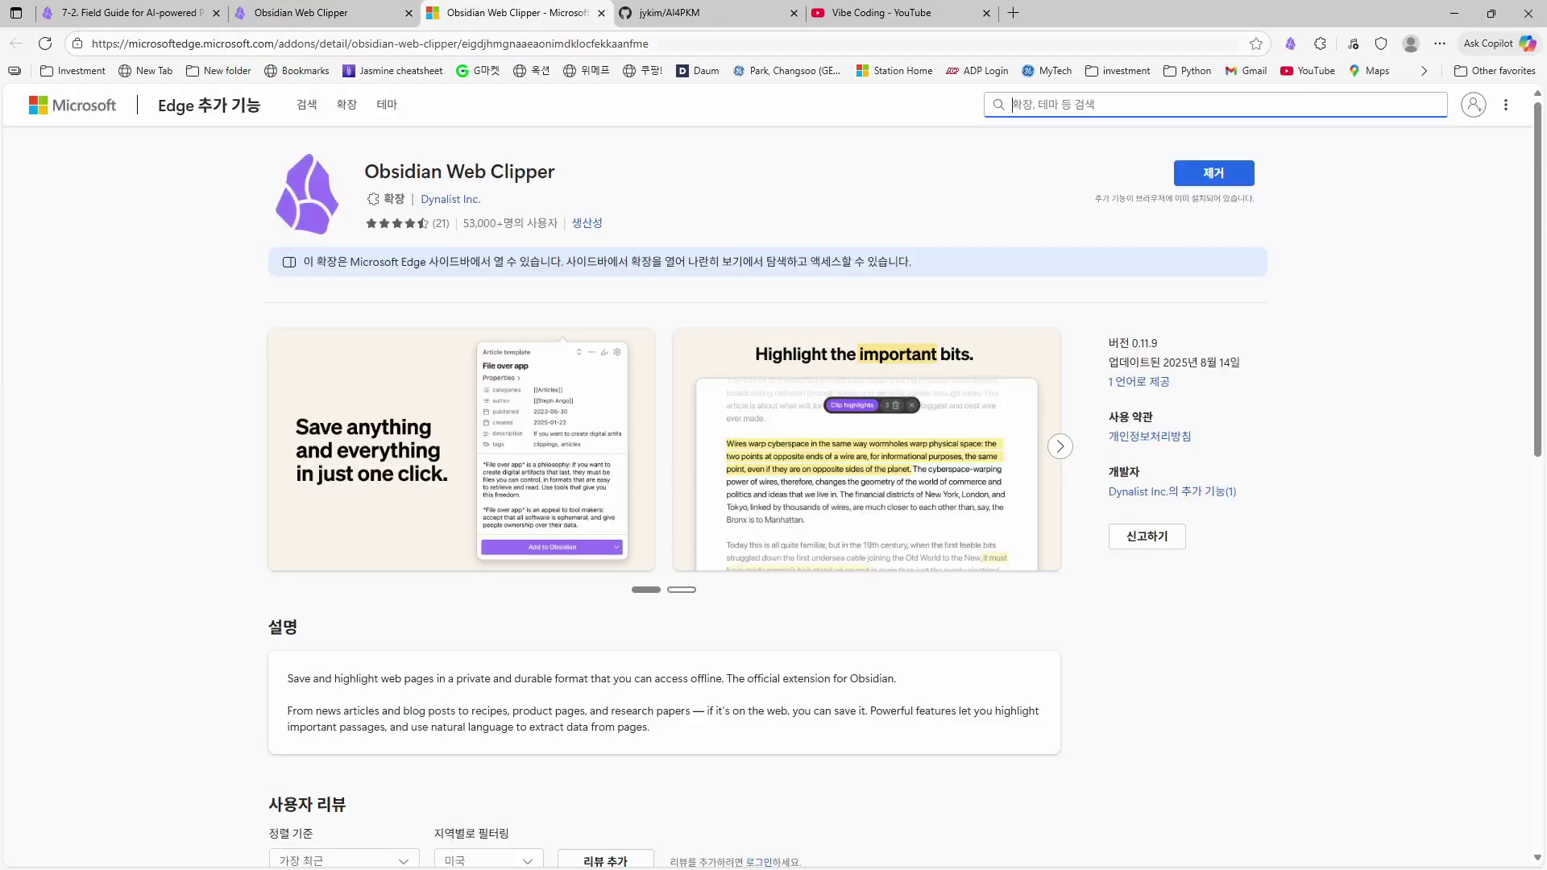
# - Open Edge's installed extensions page and make sure Obsidian Web Clipper is enabled
pyautogui.click(1441, 52)
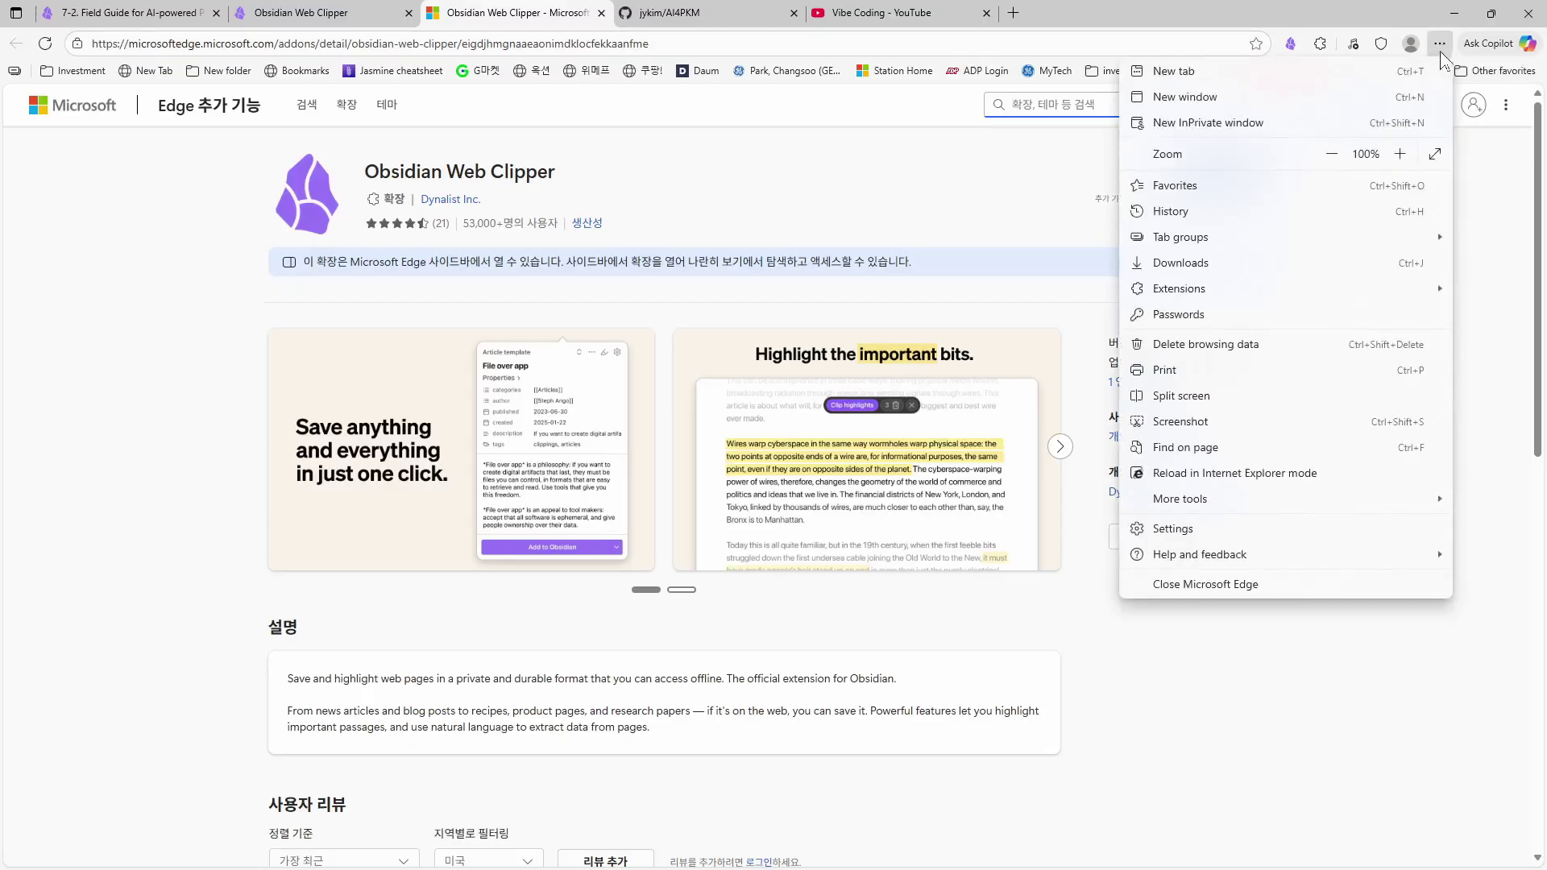
pyautogui.moveTo(1185, 290)
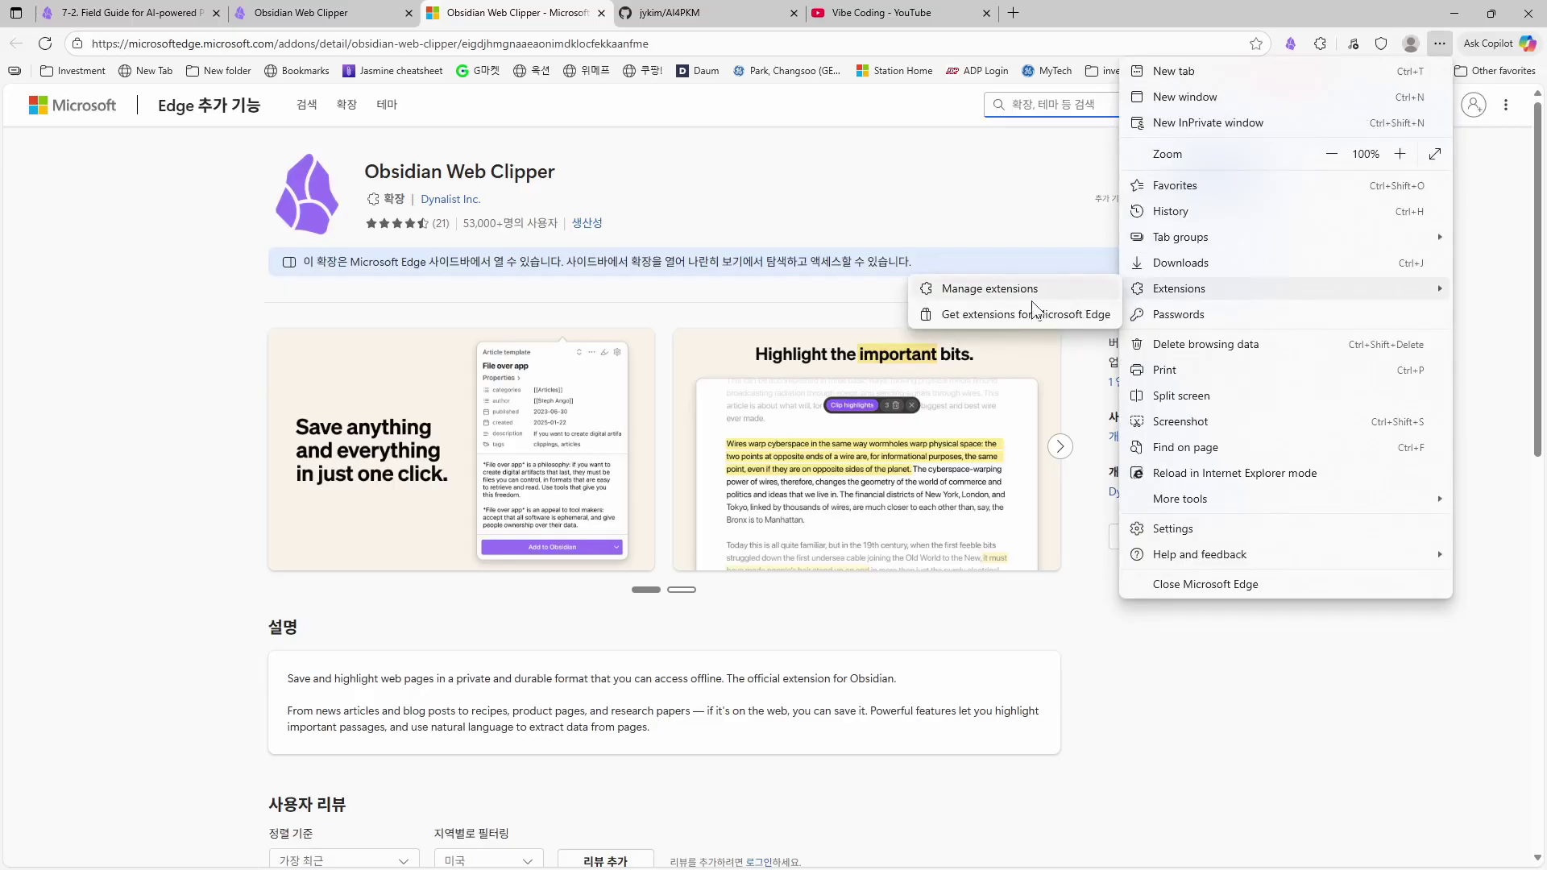
pyautogui.click(991, 295)
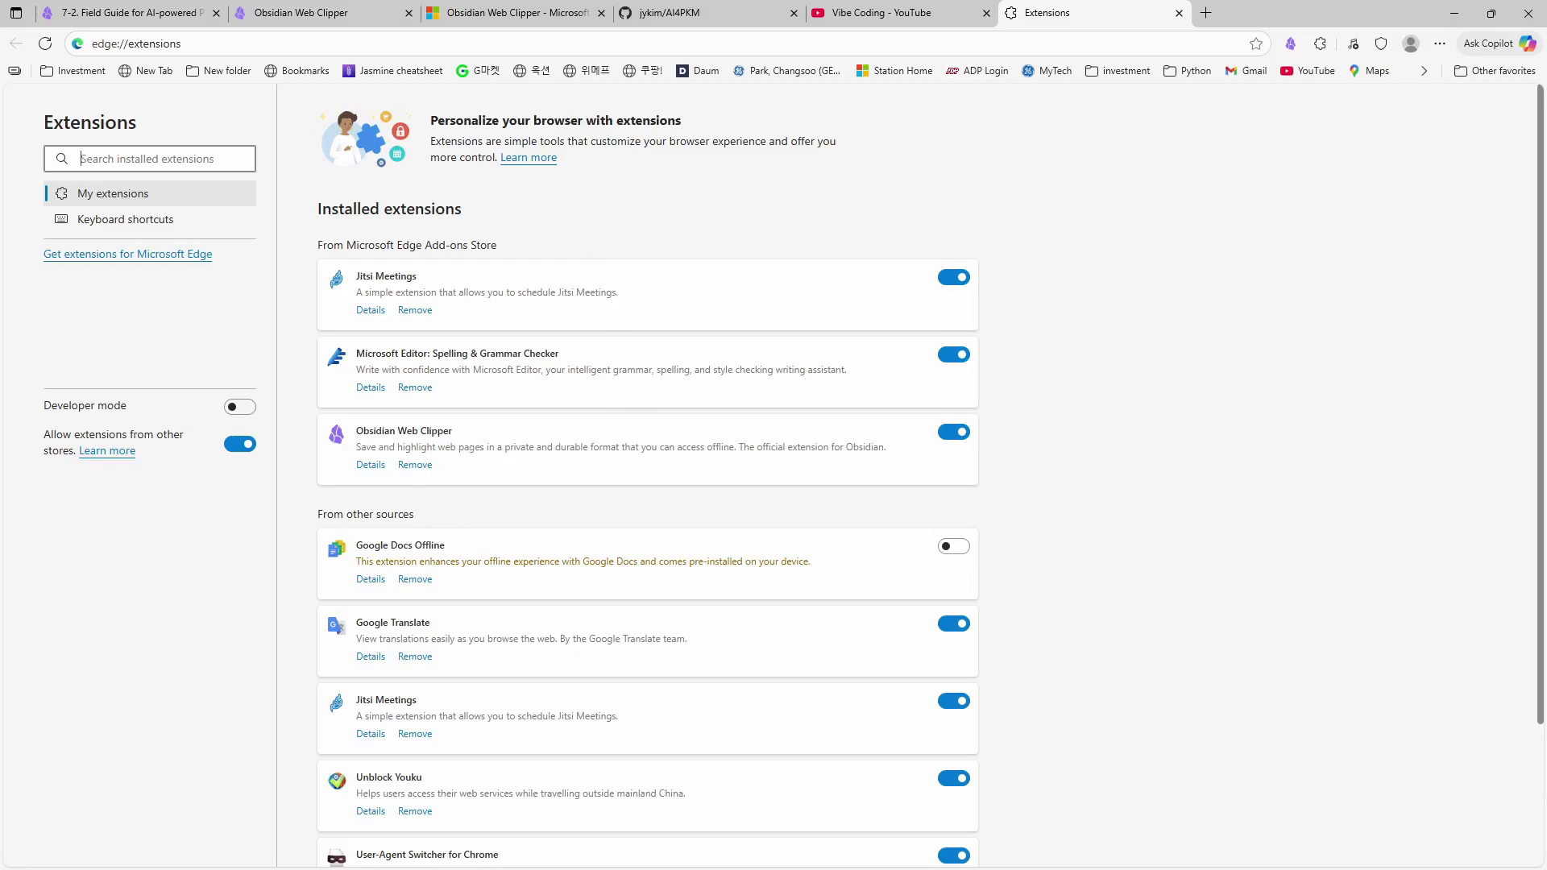
pyautogui.moveTo(356, 435); pyautogui.dragTo(454, 439)
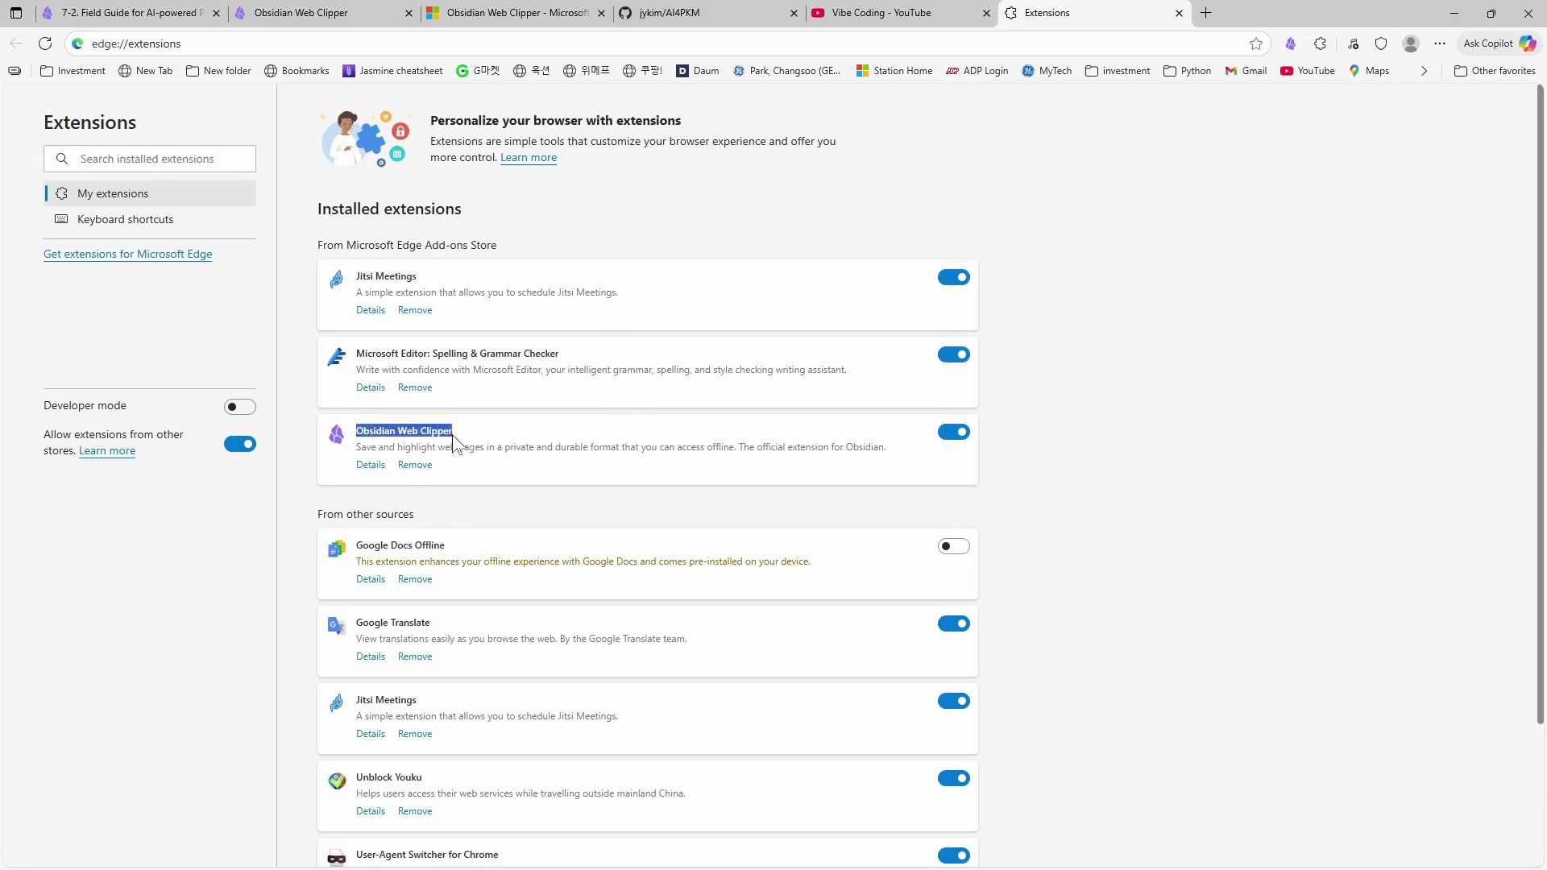
pyautogui.click(385, 441)
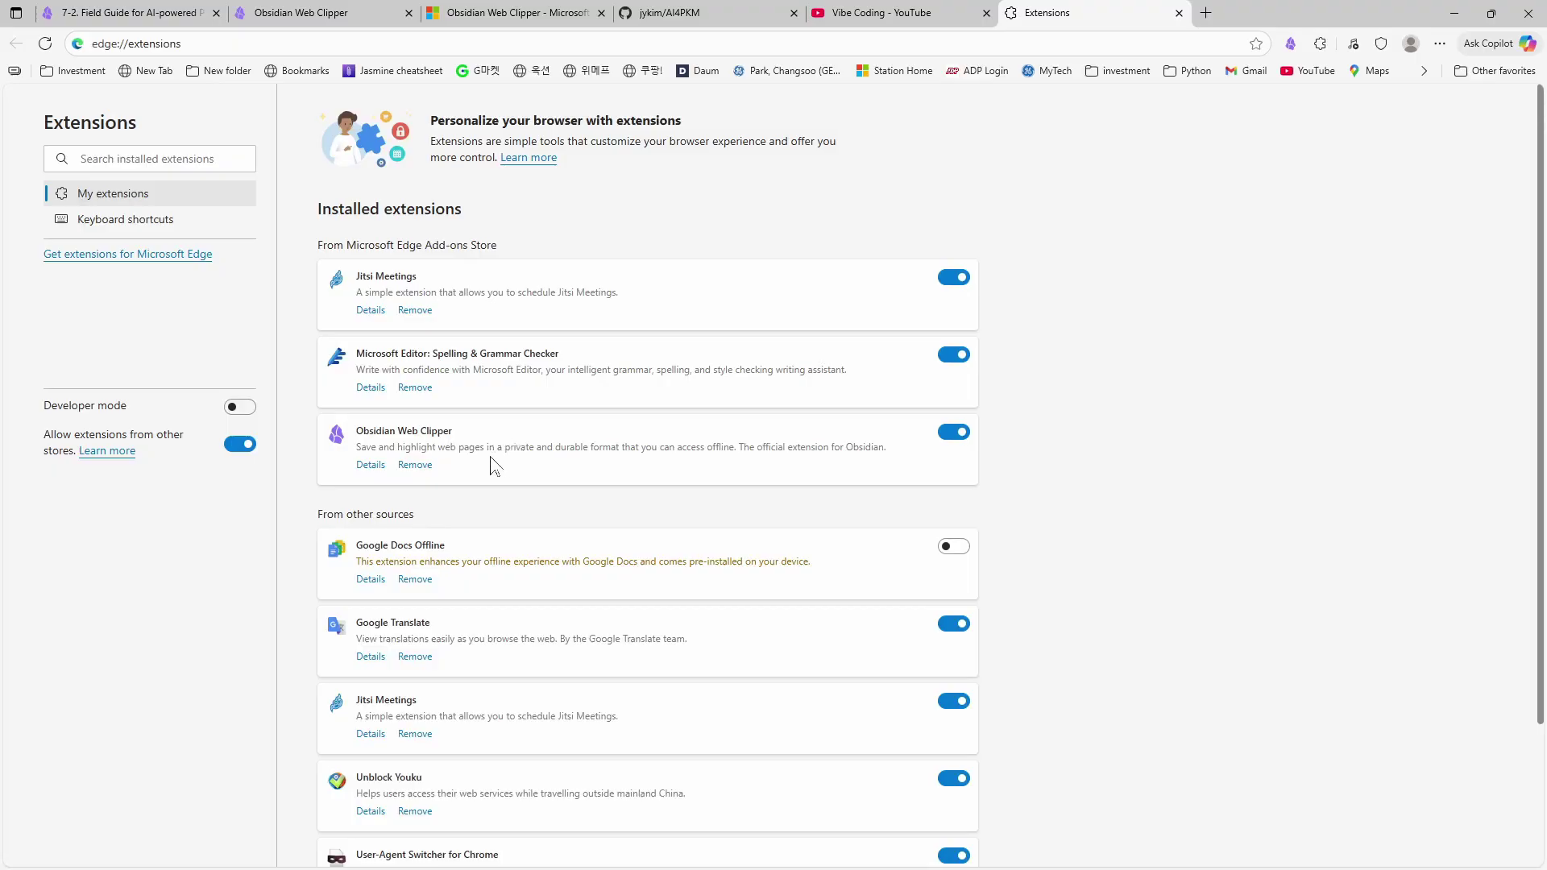
pyautogui.click(954, 435)
pyautogui.click(956, 435)
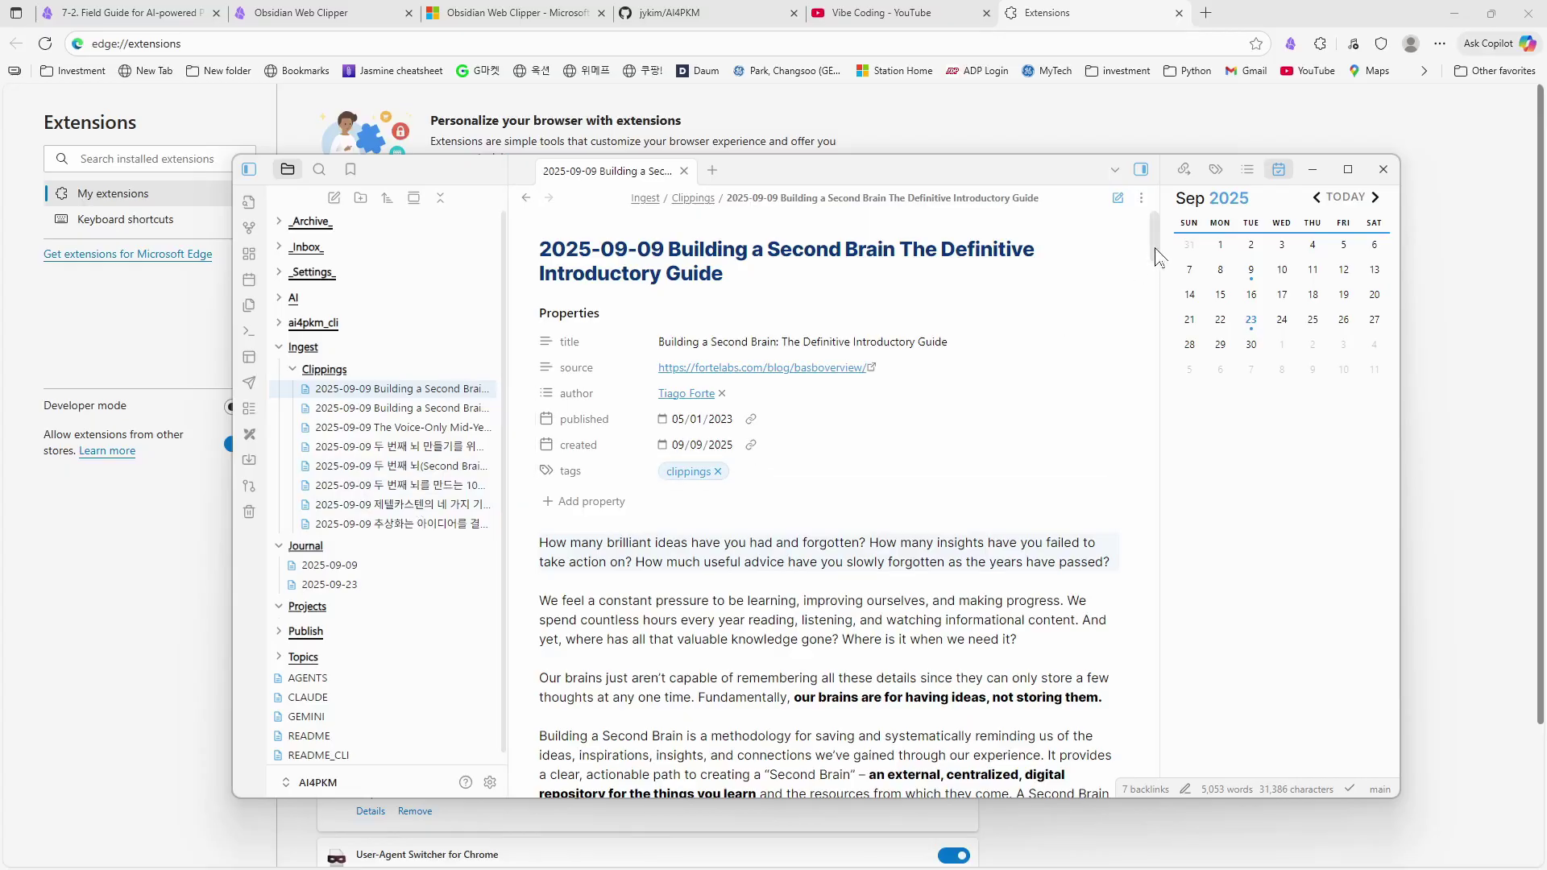
# - Review the "Building a Second Brain" clipping in the Obsidian window and return to the browser's extensions page
pyautogui.click(1154, 294)
pyautogui.scroll(-2, 1153, 294)
pyautogui.moveTo(1154, 294); pyautogui.dragTo(1147, 227)
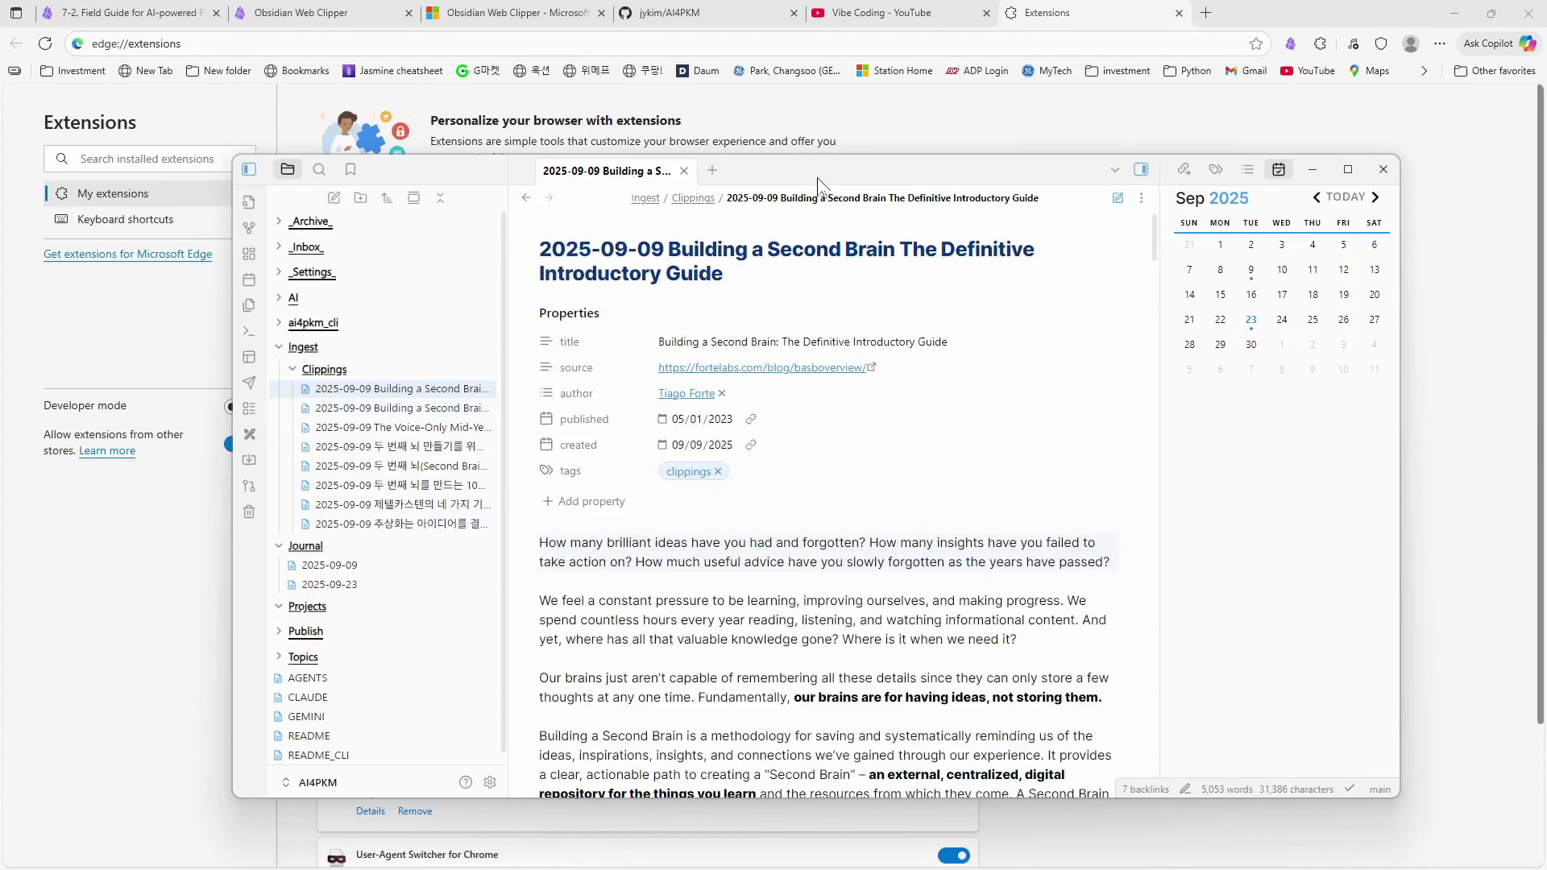
pyautogui.moveTo(810, 179); pyautogui.dragTo(1128, 183)
pyautogui.click(419, 500)
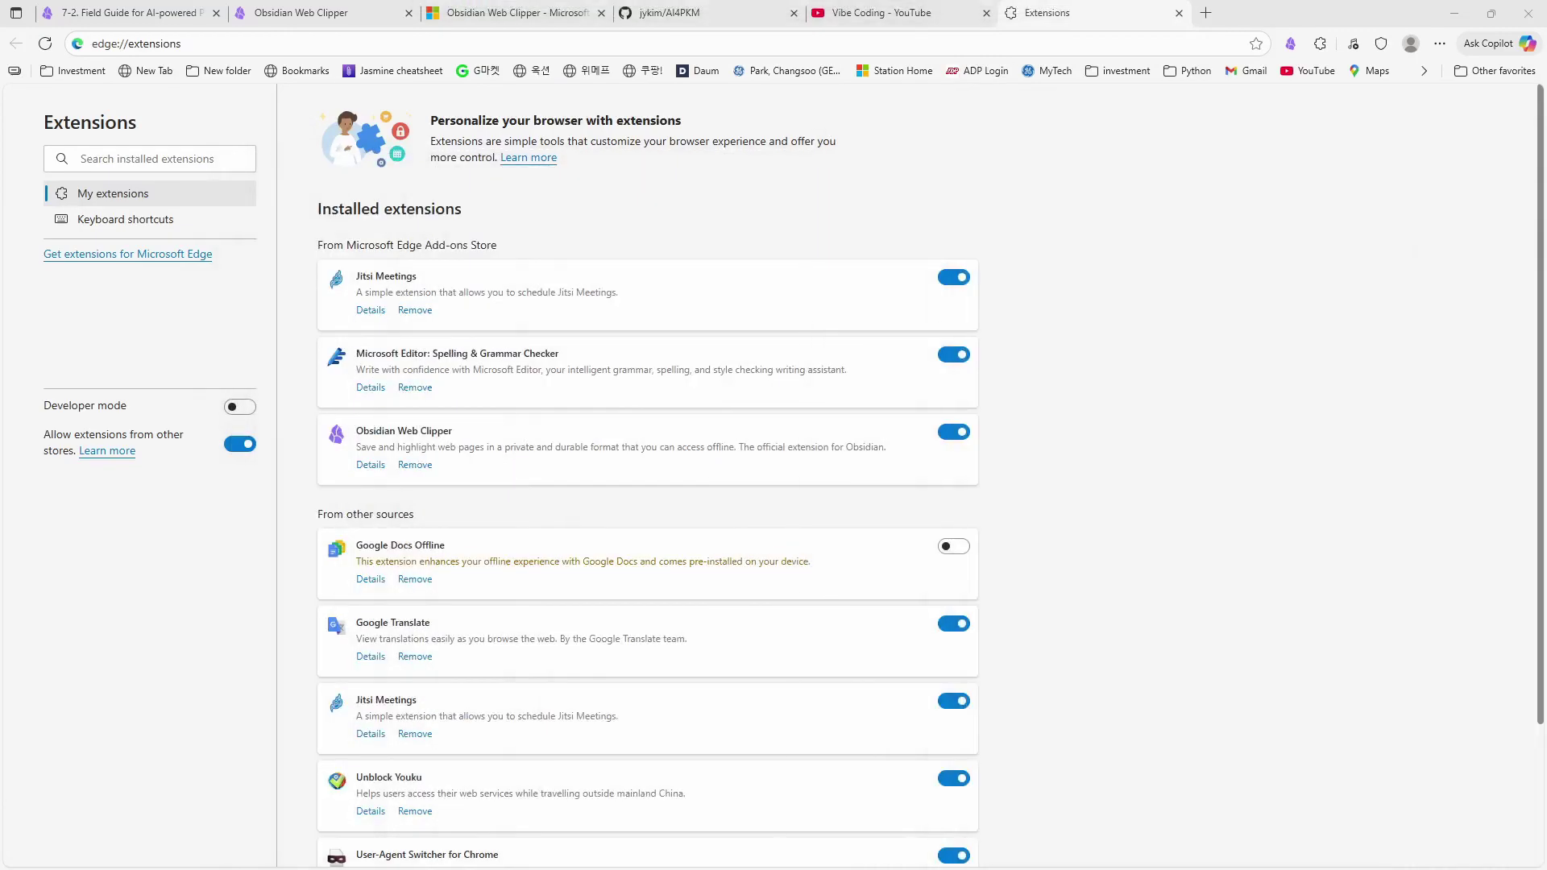
# - Open the Obsidian Web Clipper's extension options from its details and show the Default AI4PKM template
pyautogui.click(371, 467)
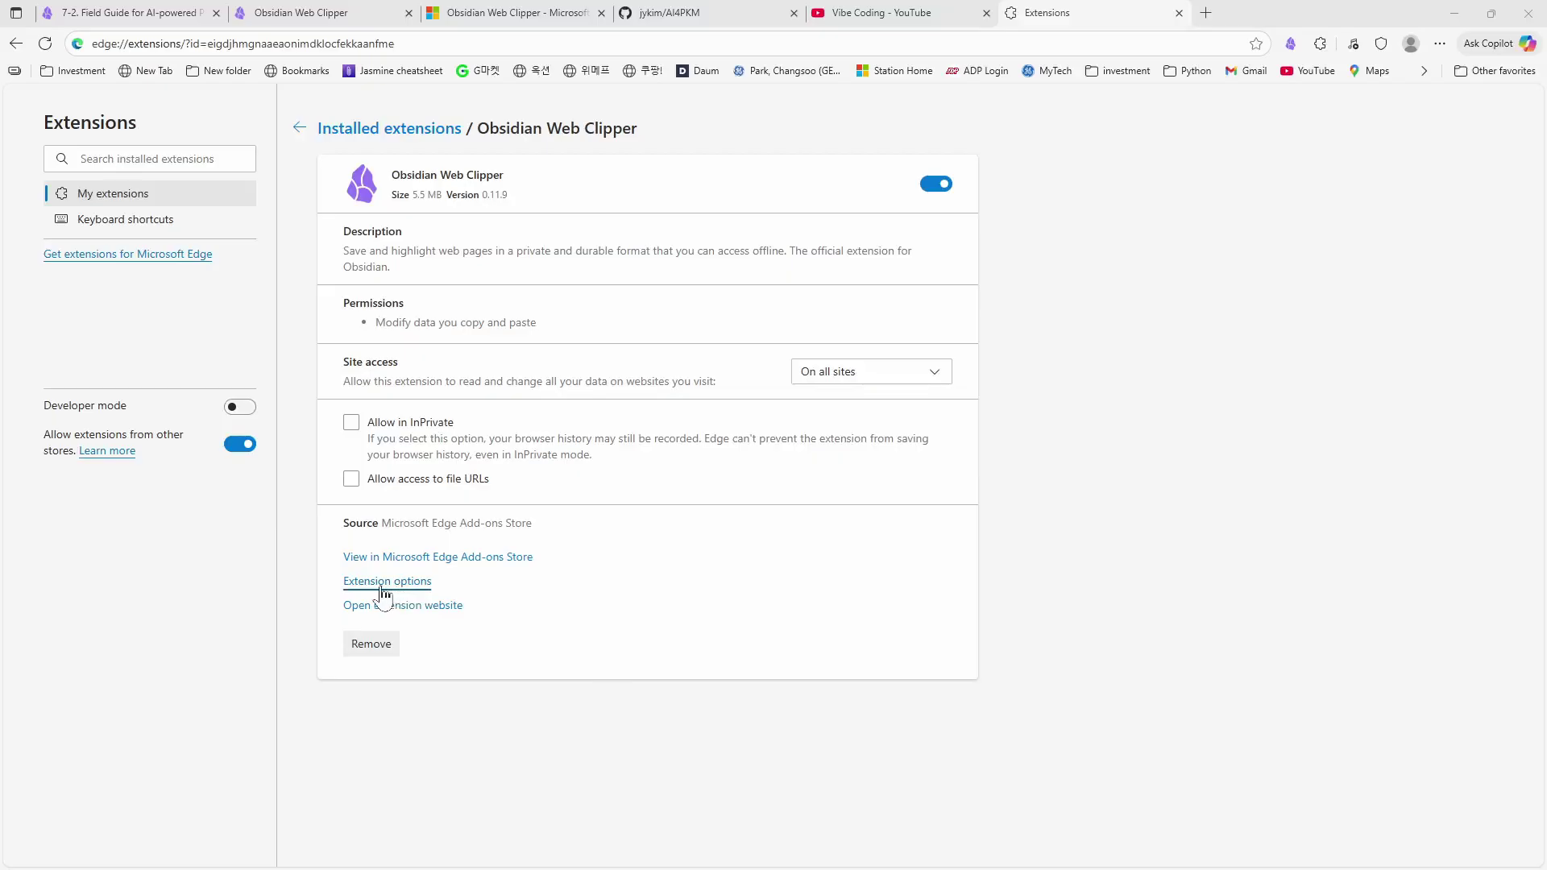
pyautogui.click(387, 584)
pyautogui.moveTo(1536, 153)
pyautogui.mouseDown()
pyautogui.moveTo(1535, 242)
pyautogui.moveTo(1541, 154)
pyautogui.mouseUp()
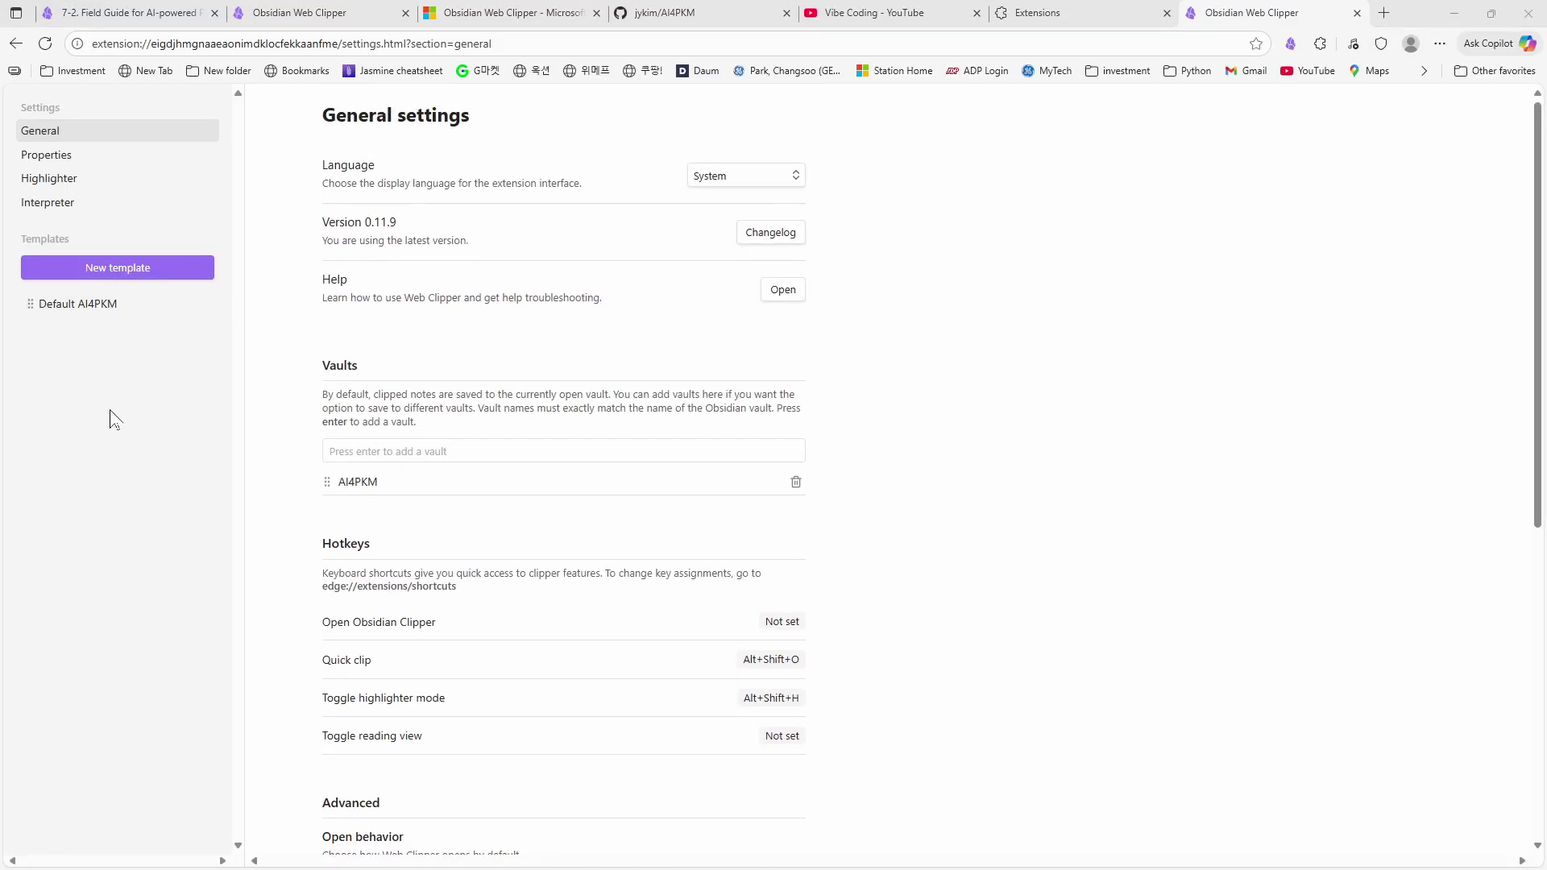
pyautogui.click(74, 307)
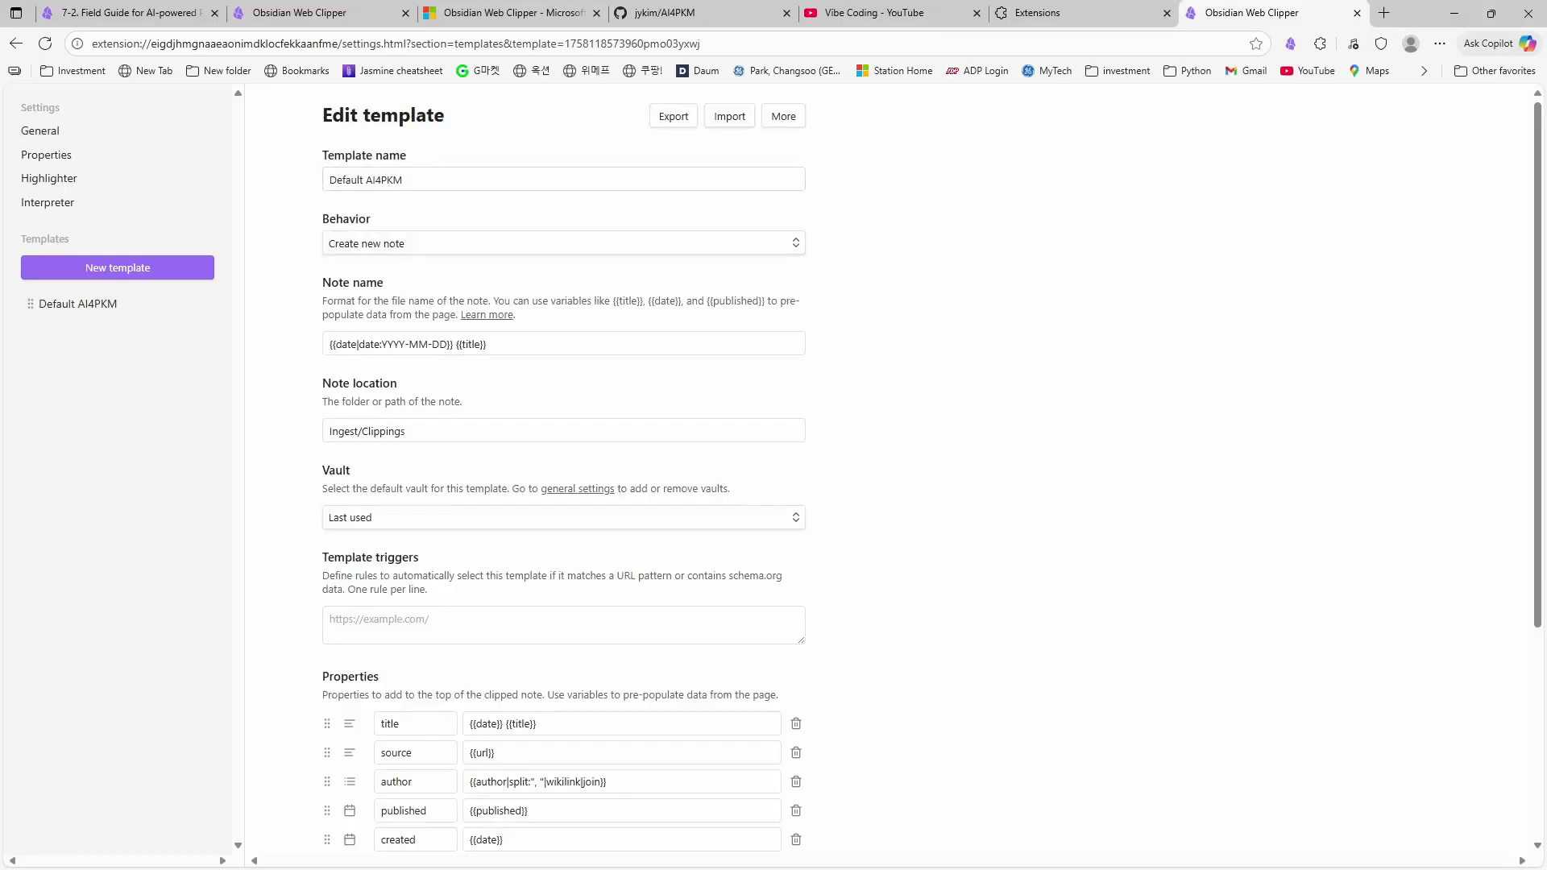
# - Compare the template's note name format, its date part and title part, with the clipping file names in the Obsidian vault
pyautogui.tripleClick(351, 344)
pyautogui.hotkey('alt', 'Tab')
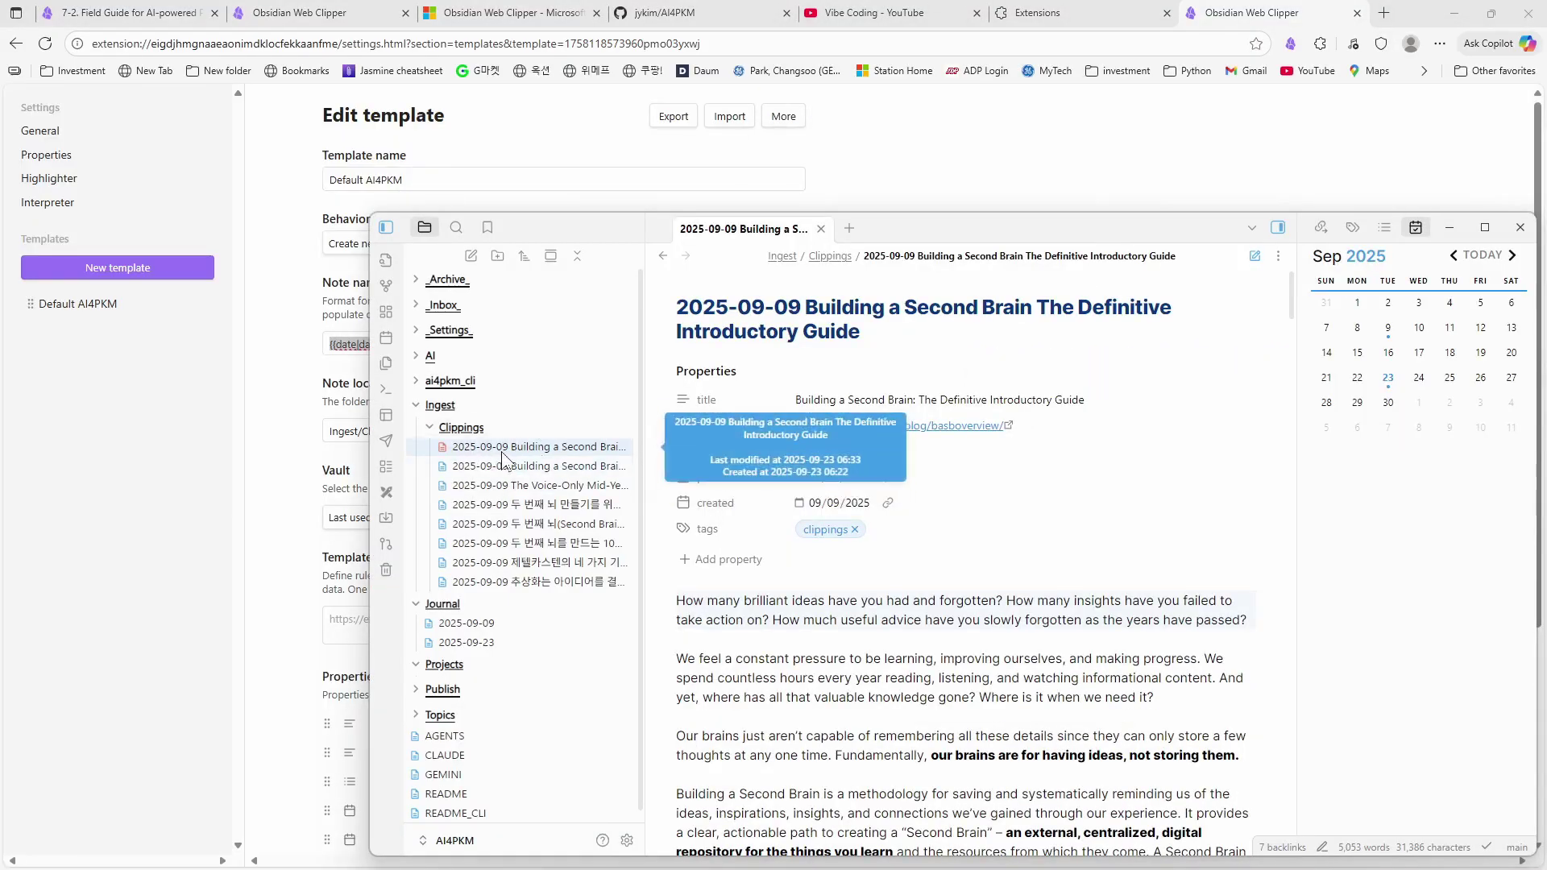
pyautogui.hotkey('alt', 'Tab')
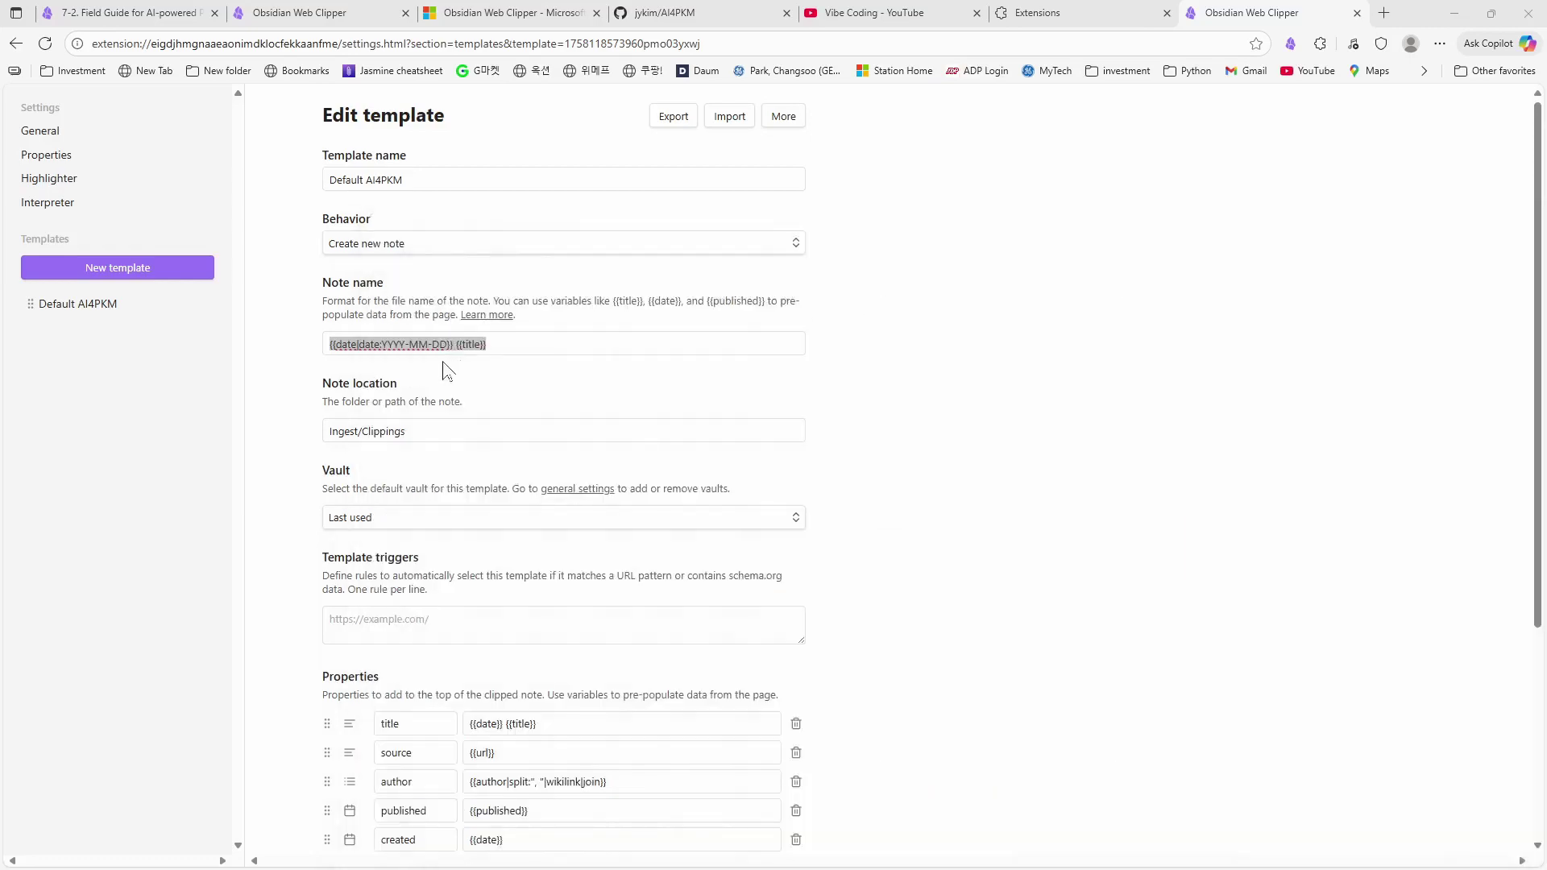
pyautogui.moveTo(382, 344); pyautogui.dragTo(321, 346)
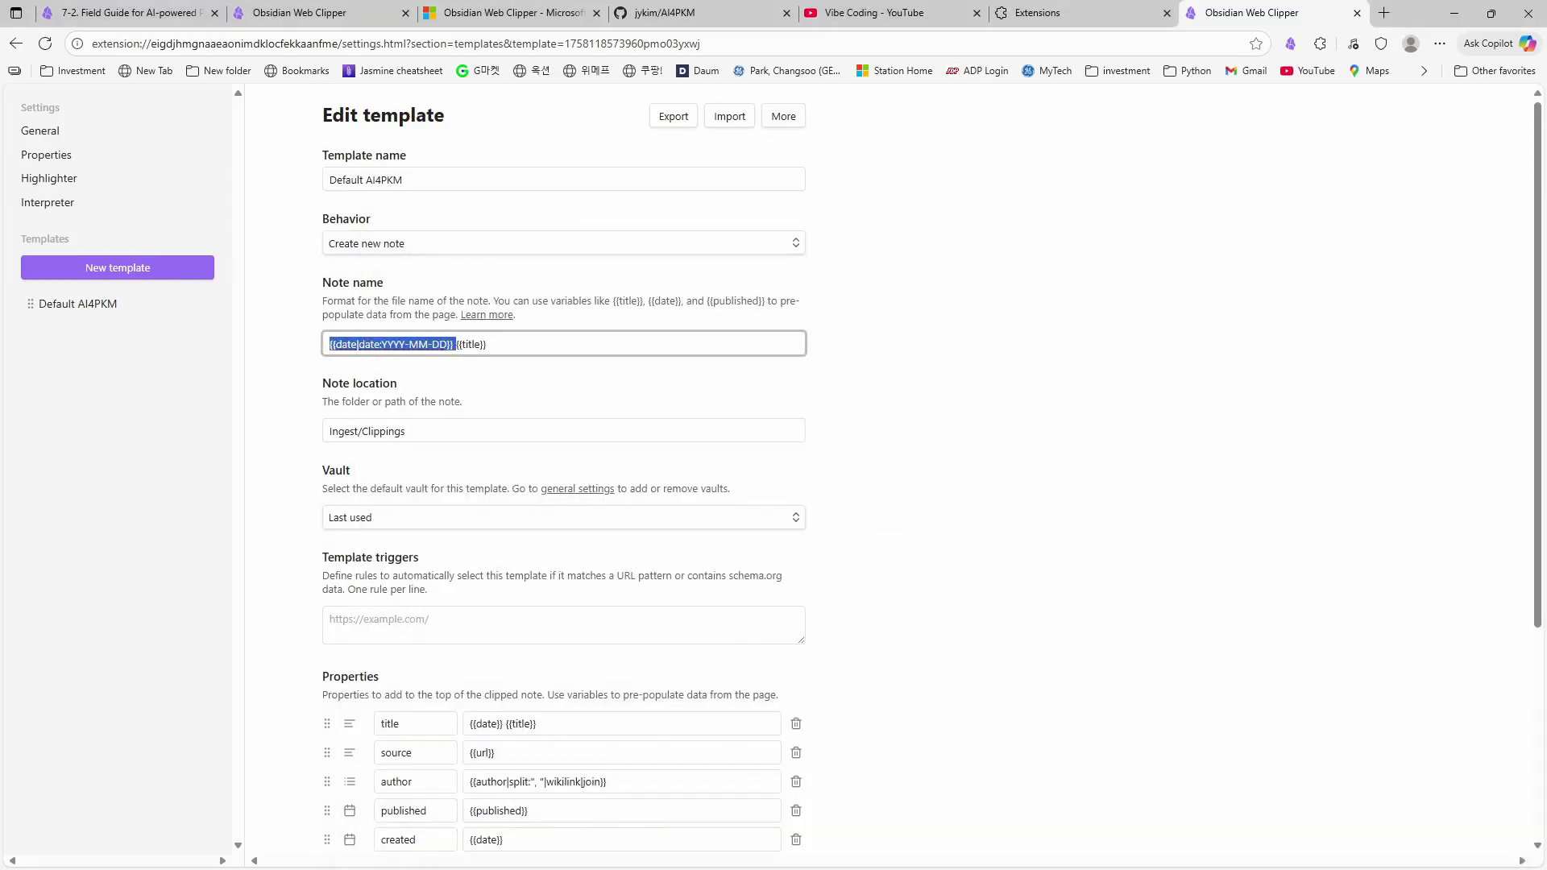
pyautogui.press('End')
pyautogui.hotkey('shift', 'Left')
pyautogui.hotkey('shift', 'Left')
pyautogui.hotkey('shift', 'Left')
pyautogui.hotkey('shift', 'Left')
pyautogui.hotkey('shift', 'Left')
pyautogui.hotkey('shift', 'Left')
pyautogui.hotkey('shift', 'Left')
pyautogui.hotkey('shift', 'Left')
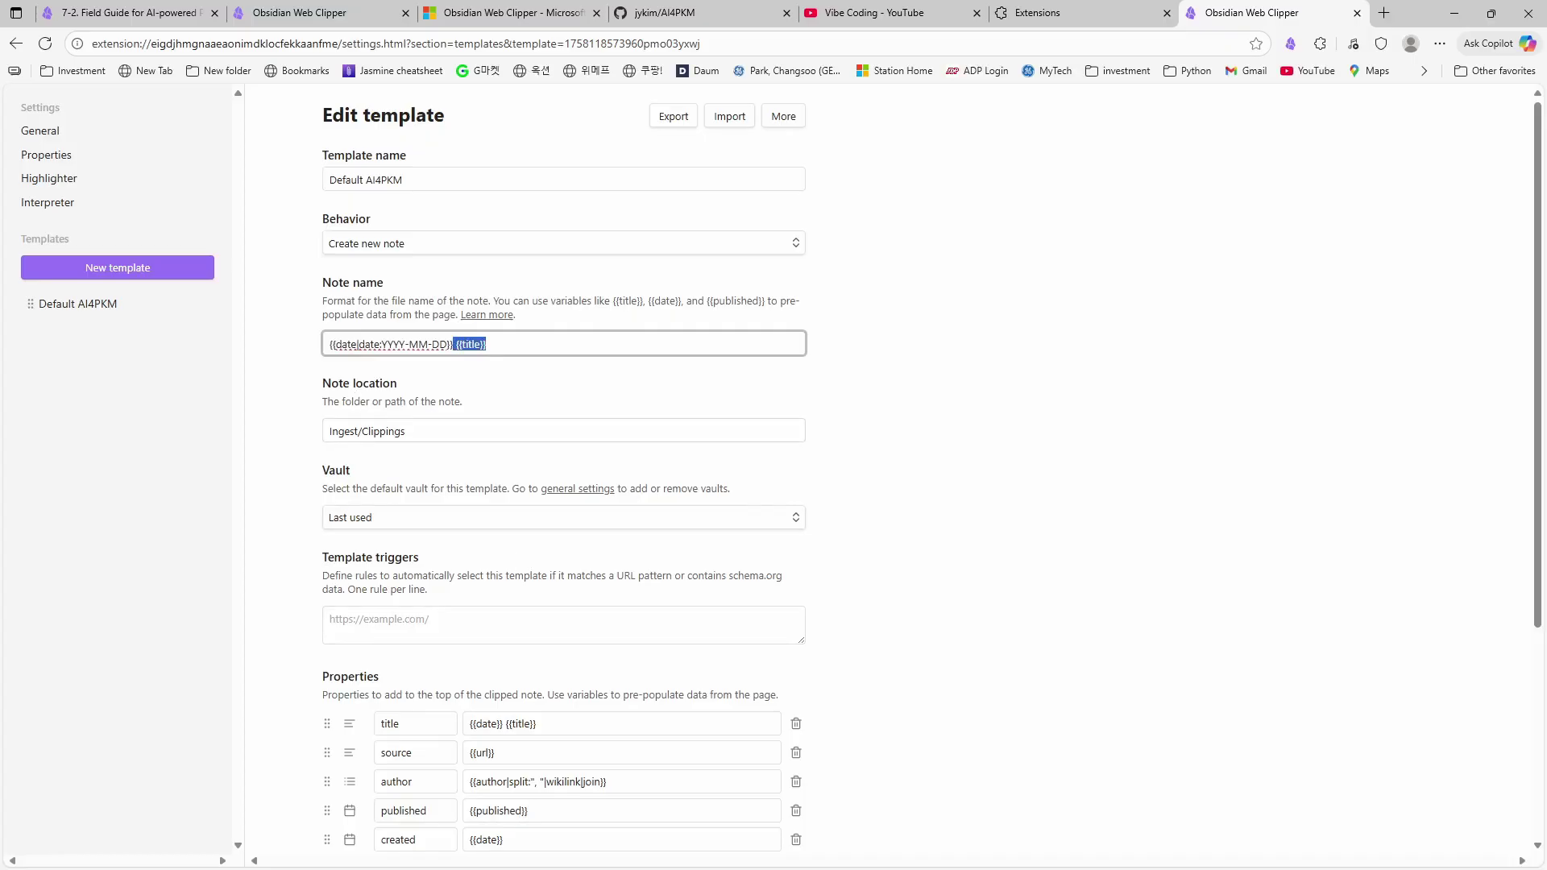
# - Compare the template's properties and note content with the "Building a Second Brain" clipping in Obsidian, then maximize the Obsidian window
pyautogui.scroll(-3, 773, 475)
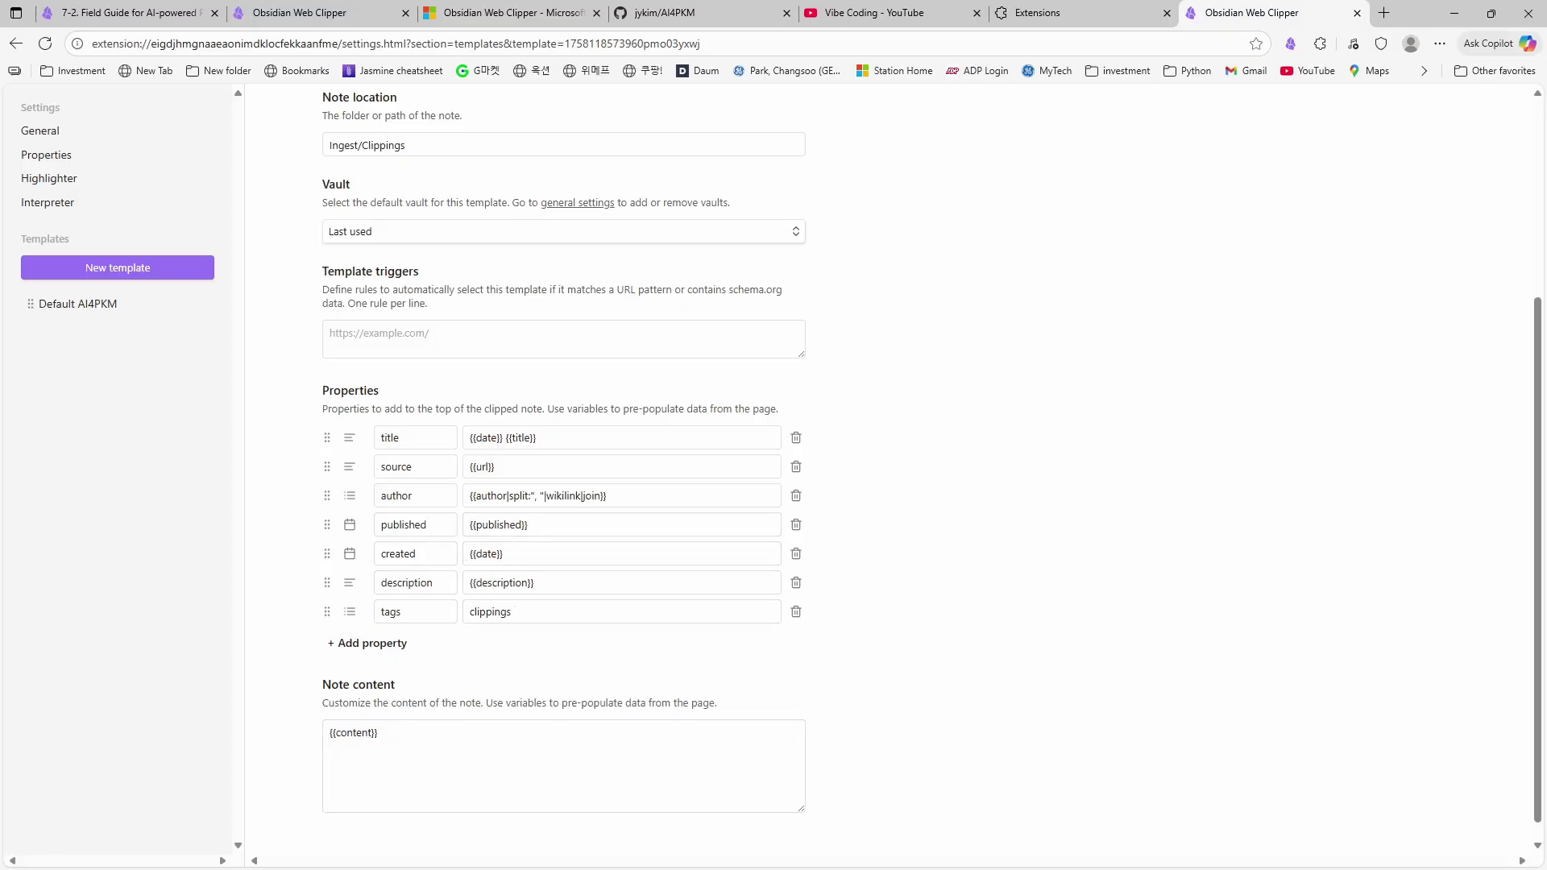
pyautogui.moveTo(1375, 249); pyautogui.dragTo(1191, 118)
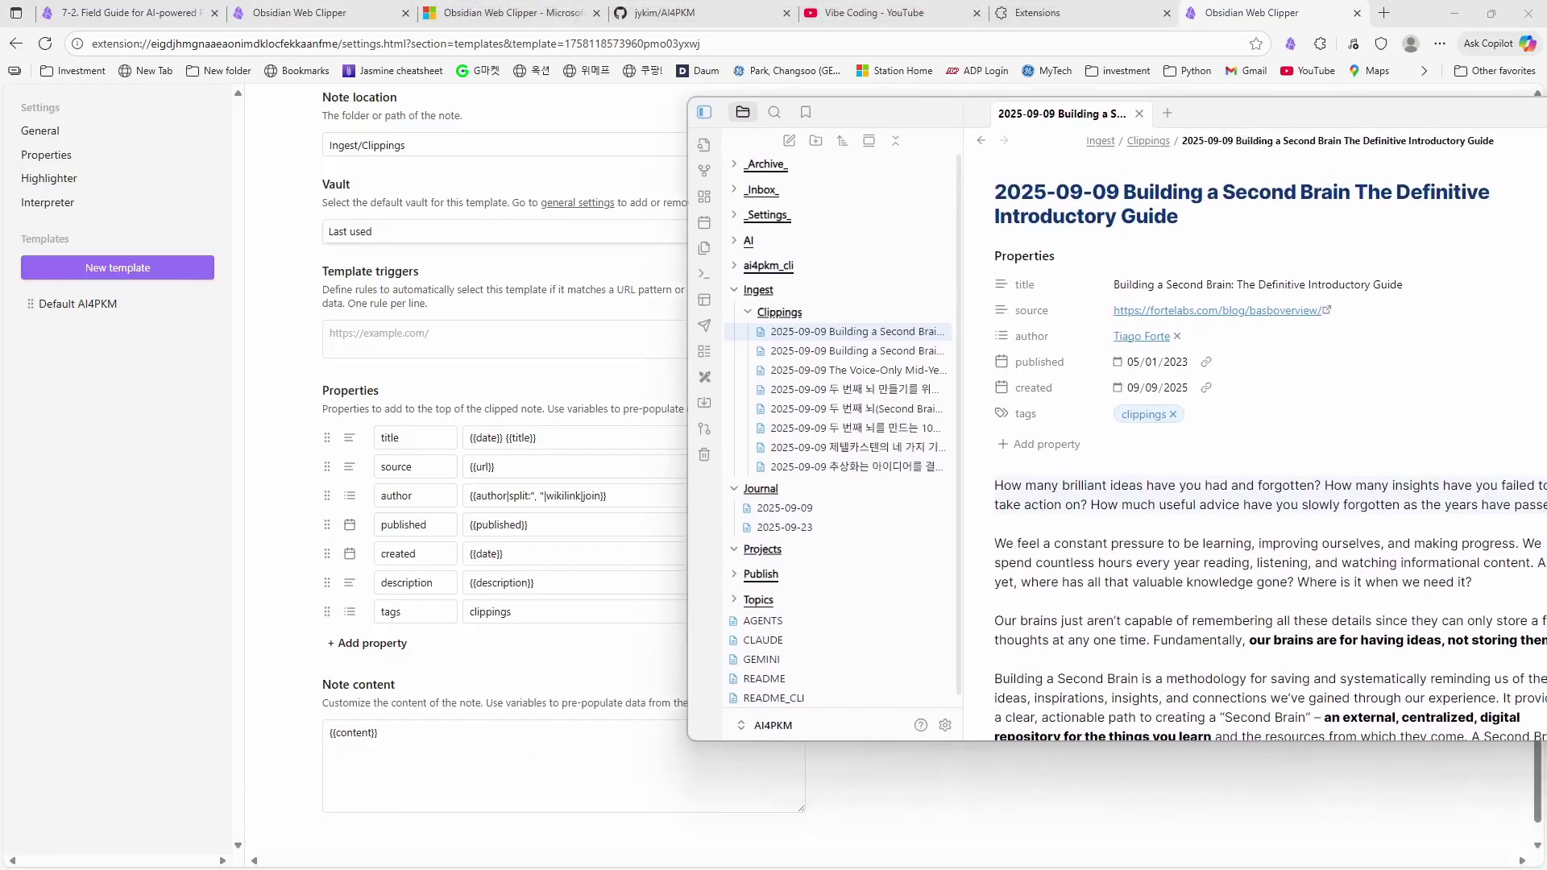
pyautogui.click(1208, 284)
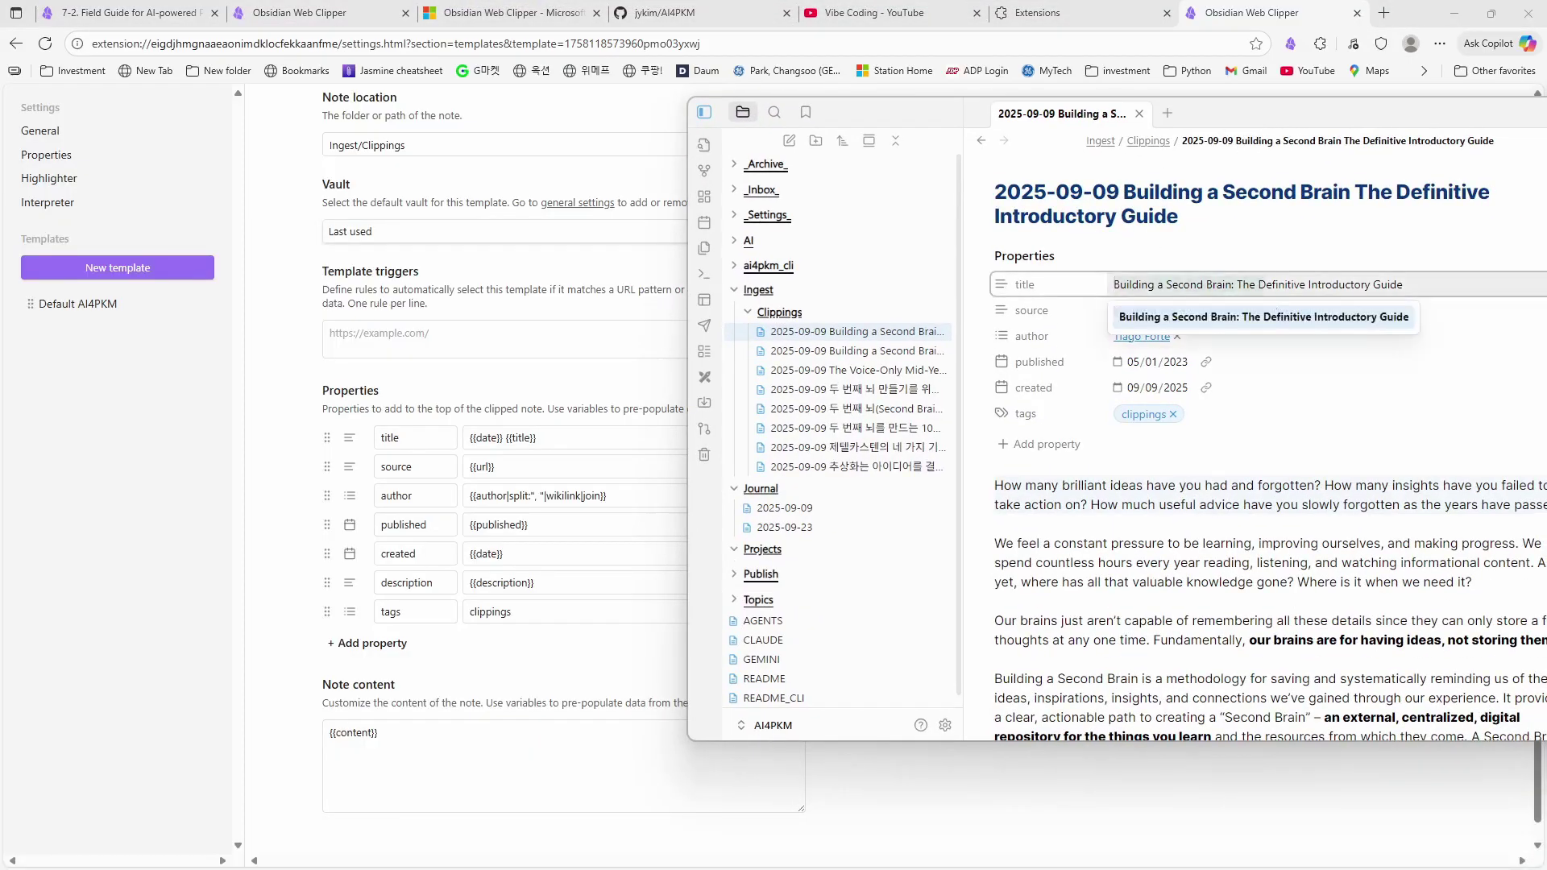
pyautogui.press('Escape')
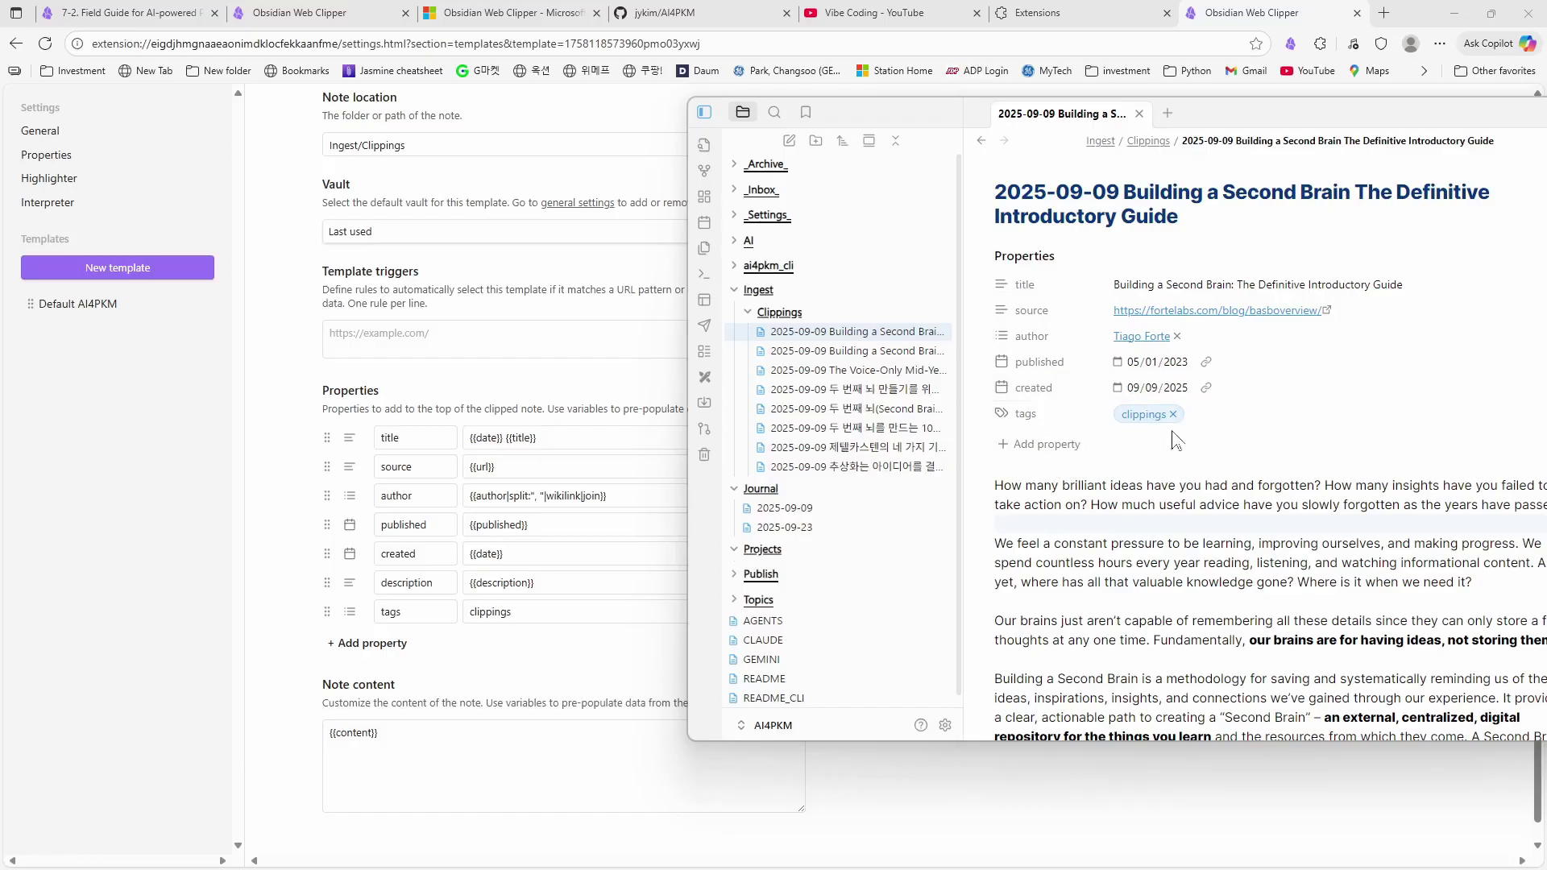
pyautogui.moveTo(996, 485); pyautogui.dragTo(1230, 736)
pyautogui.doubleClick(1273, 121)
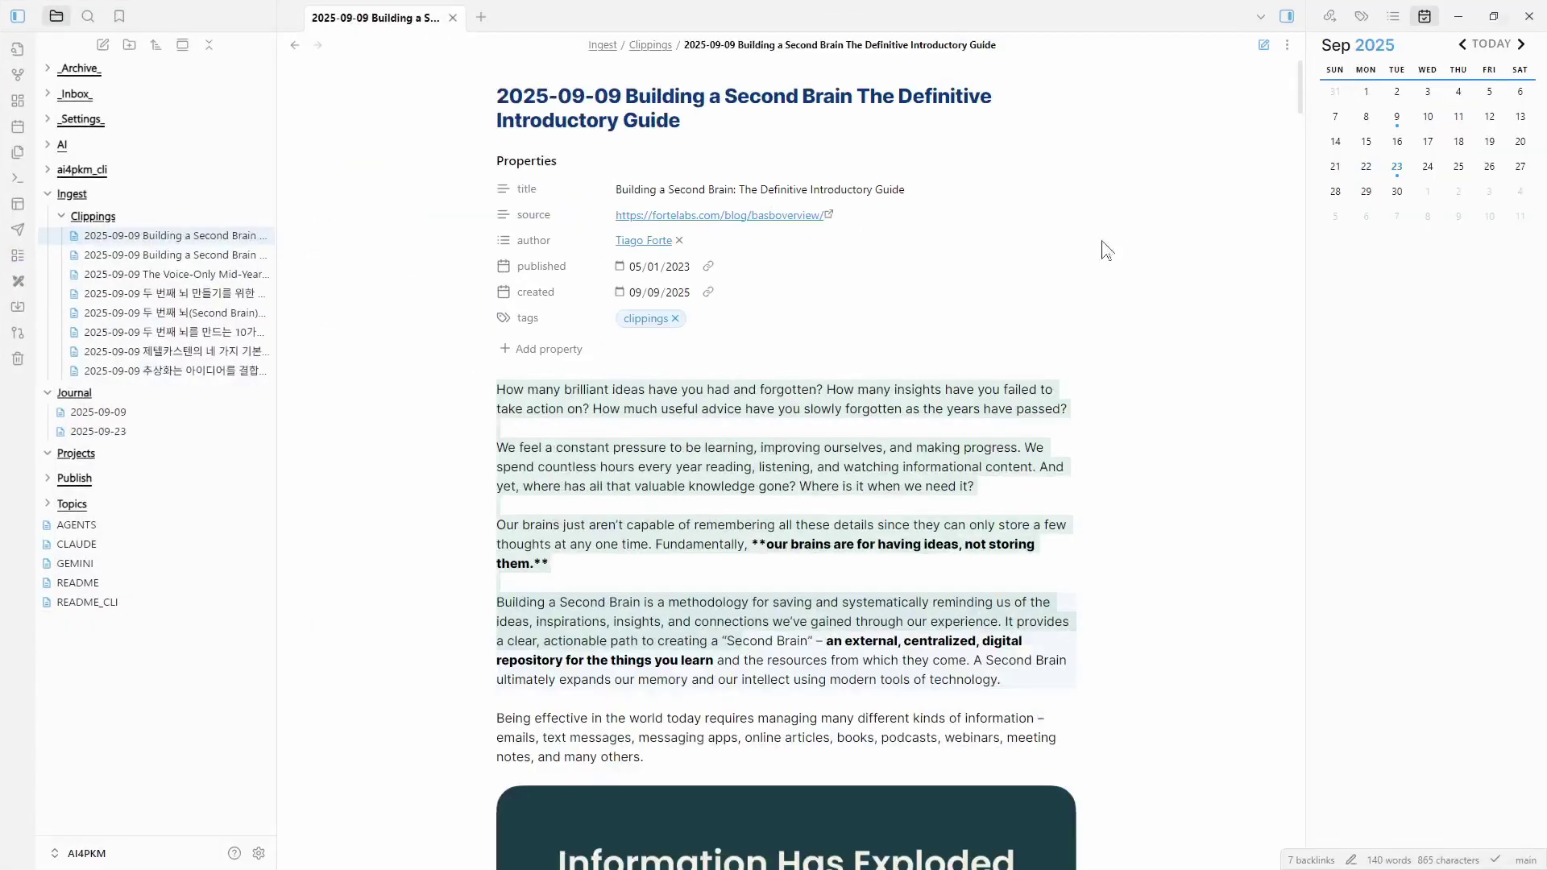
# - Open the clipping's source article on fortelabs.com, look it over, and return to the Web Clipper settings tab
pyautogui.click(760, 218)
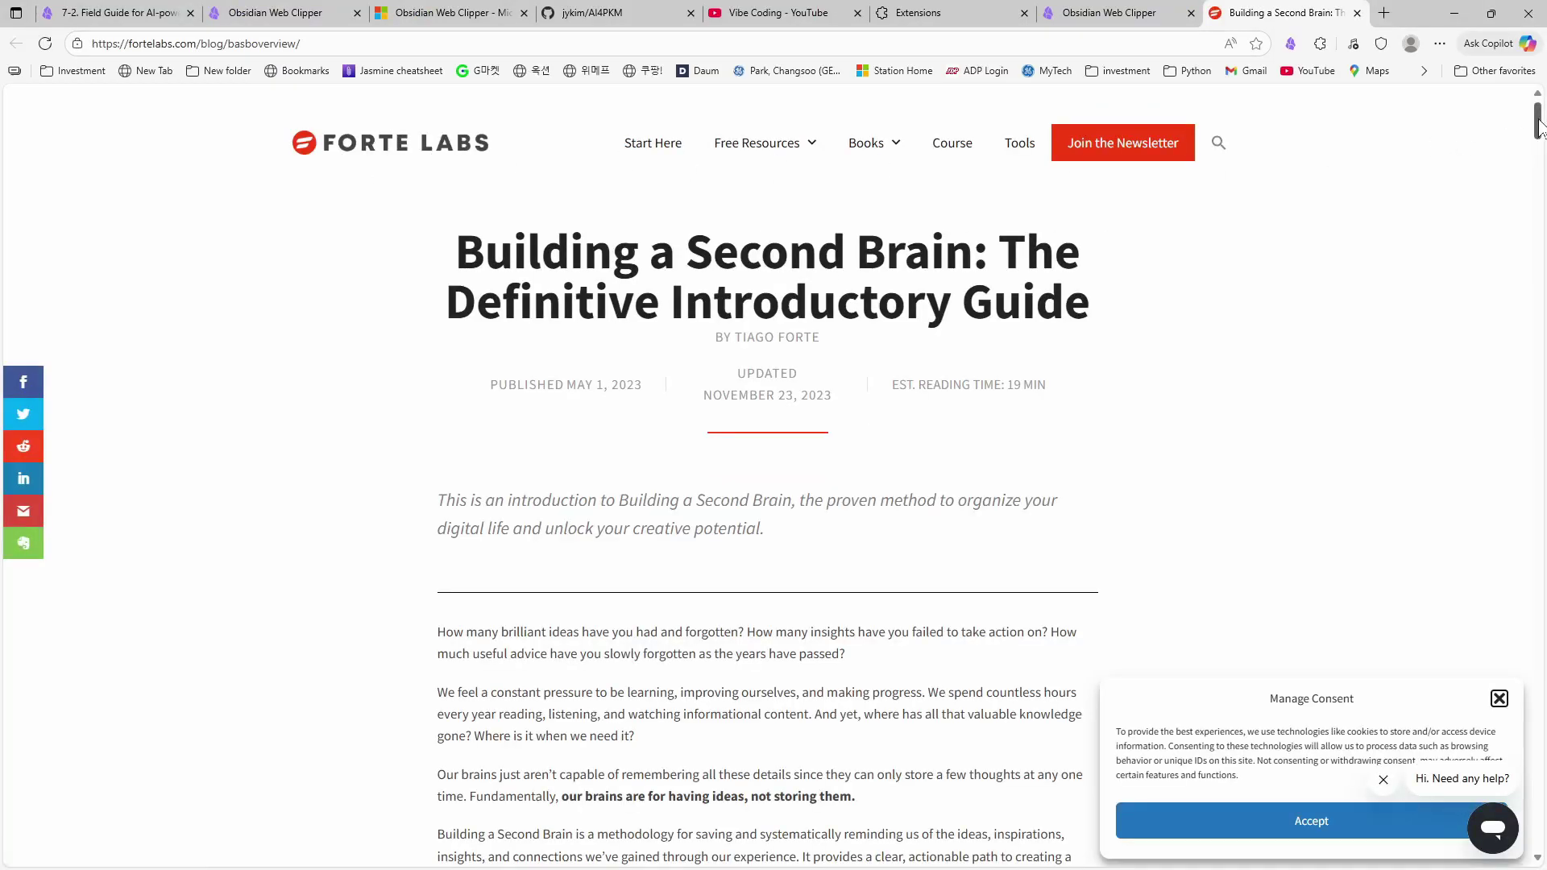
pyautogui.moveTo(1539, 123); pyautogui.dragTo(1291, 121)
pyautogui.click(1096, 13)
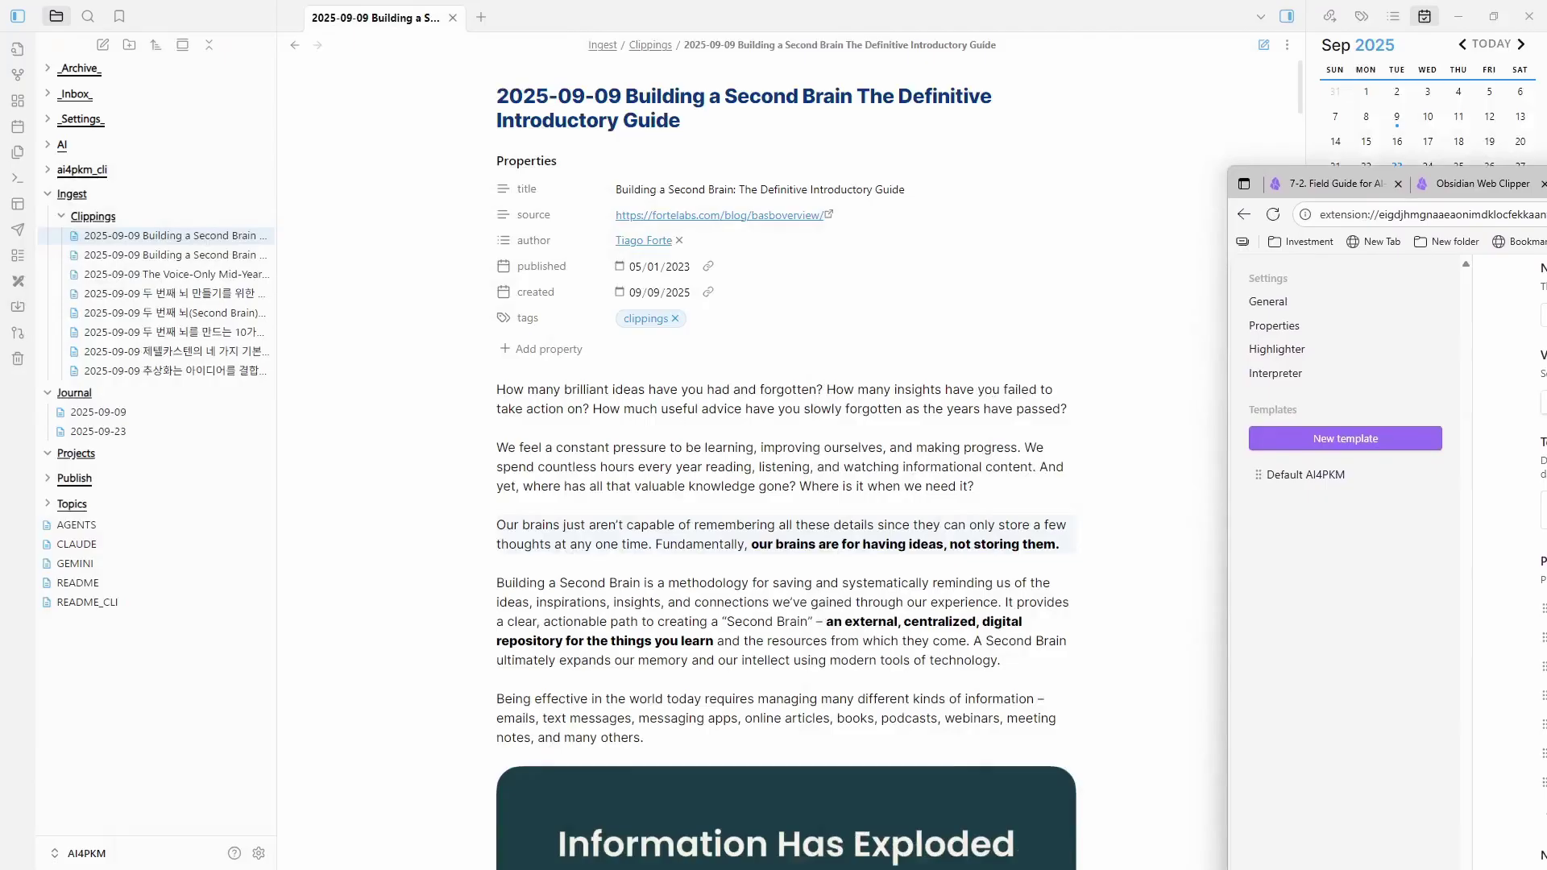
# - Read through the body of the "Building a Second Brain" clipping in Obsidian, including its "Utilize capture tools" section
pyautogui.click(1211, 193)
pyautogui.scroll(-8, 1297, 99)
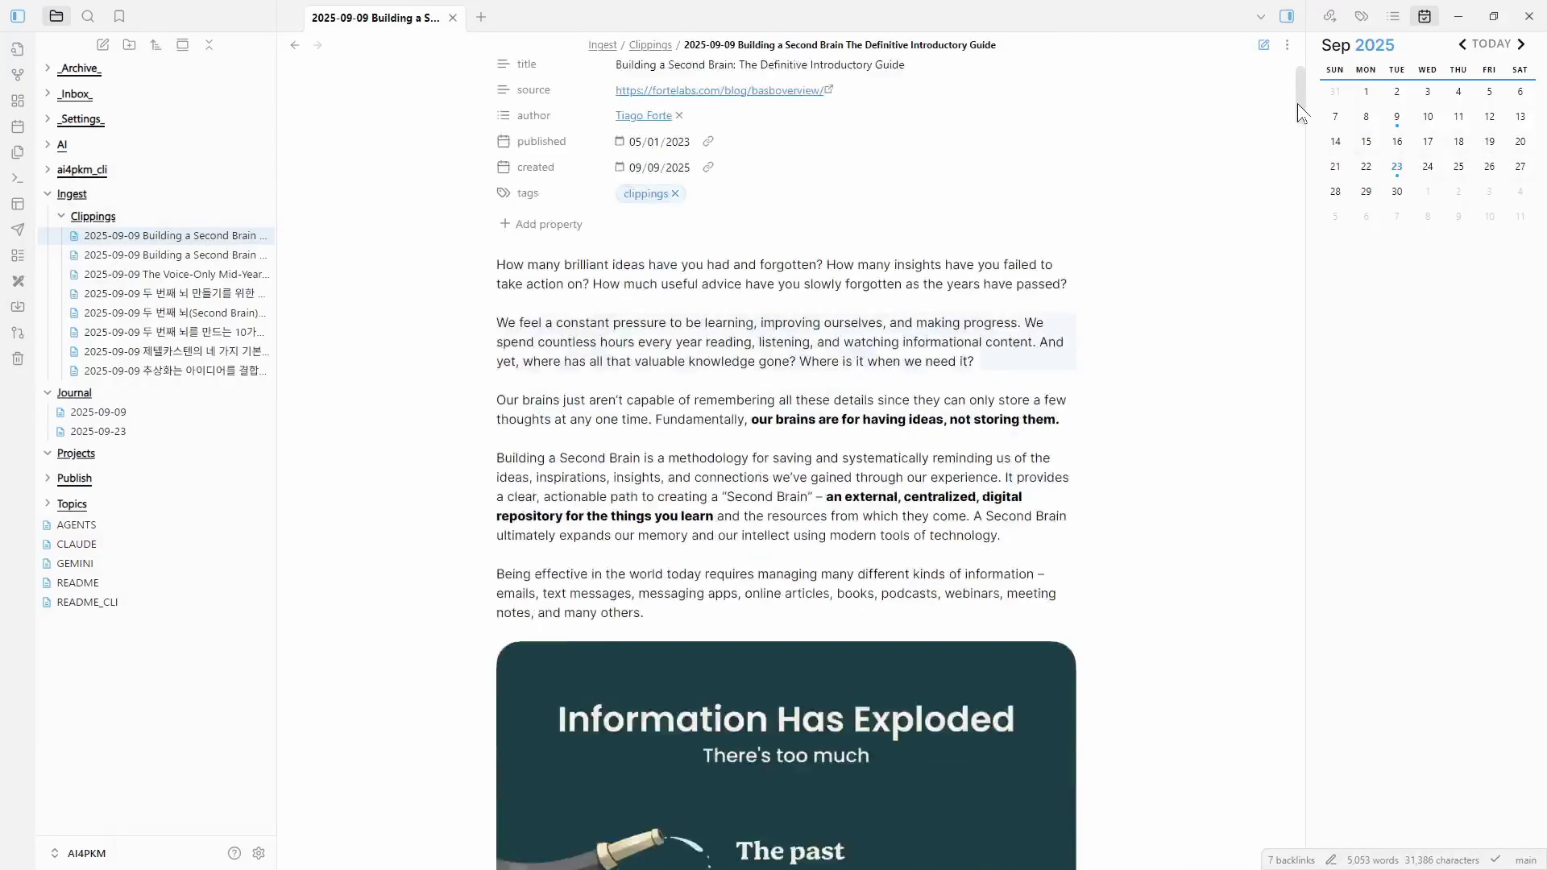
pyautogui.moveTo(1298, 128); pyautogui.dragTo(1295, 399)
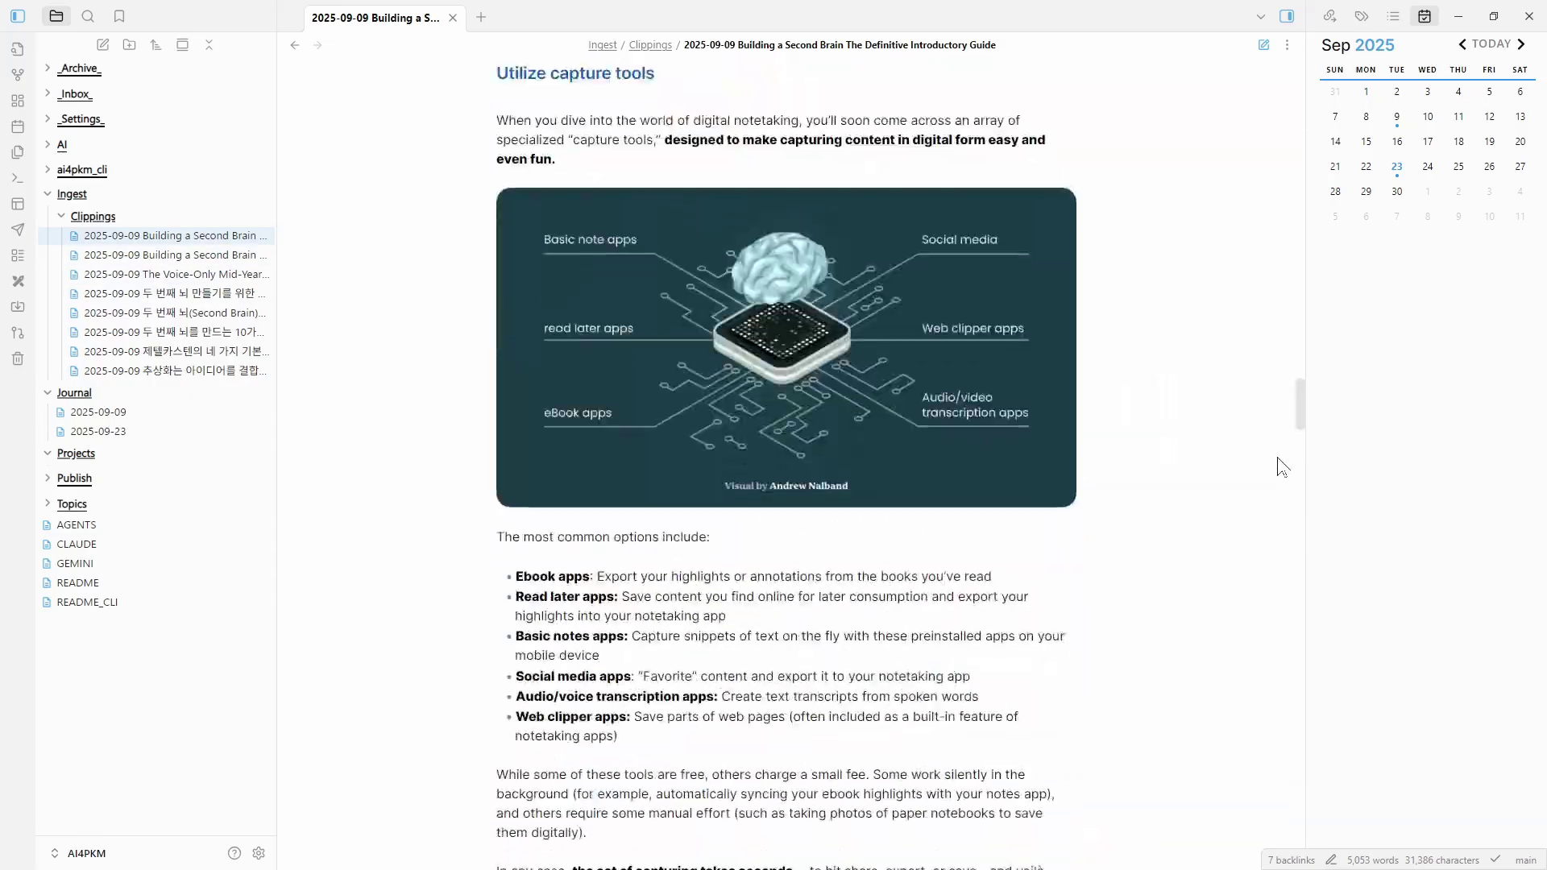
pyautogui.scroll(-7, 1282, 465)
# - Return to the maximized browser window and review the Default AI4PKM template's note location, Ingest/Clippings
pyautogui.hotkey('alt', 'Tab')
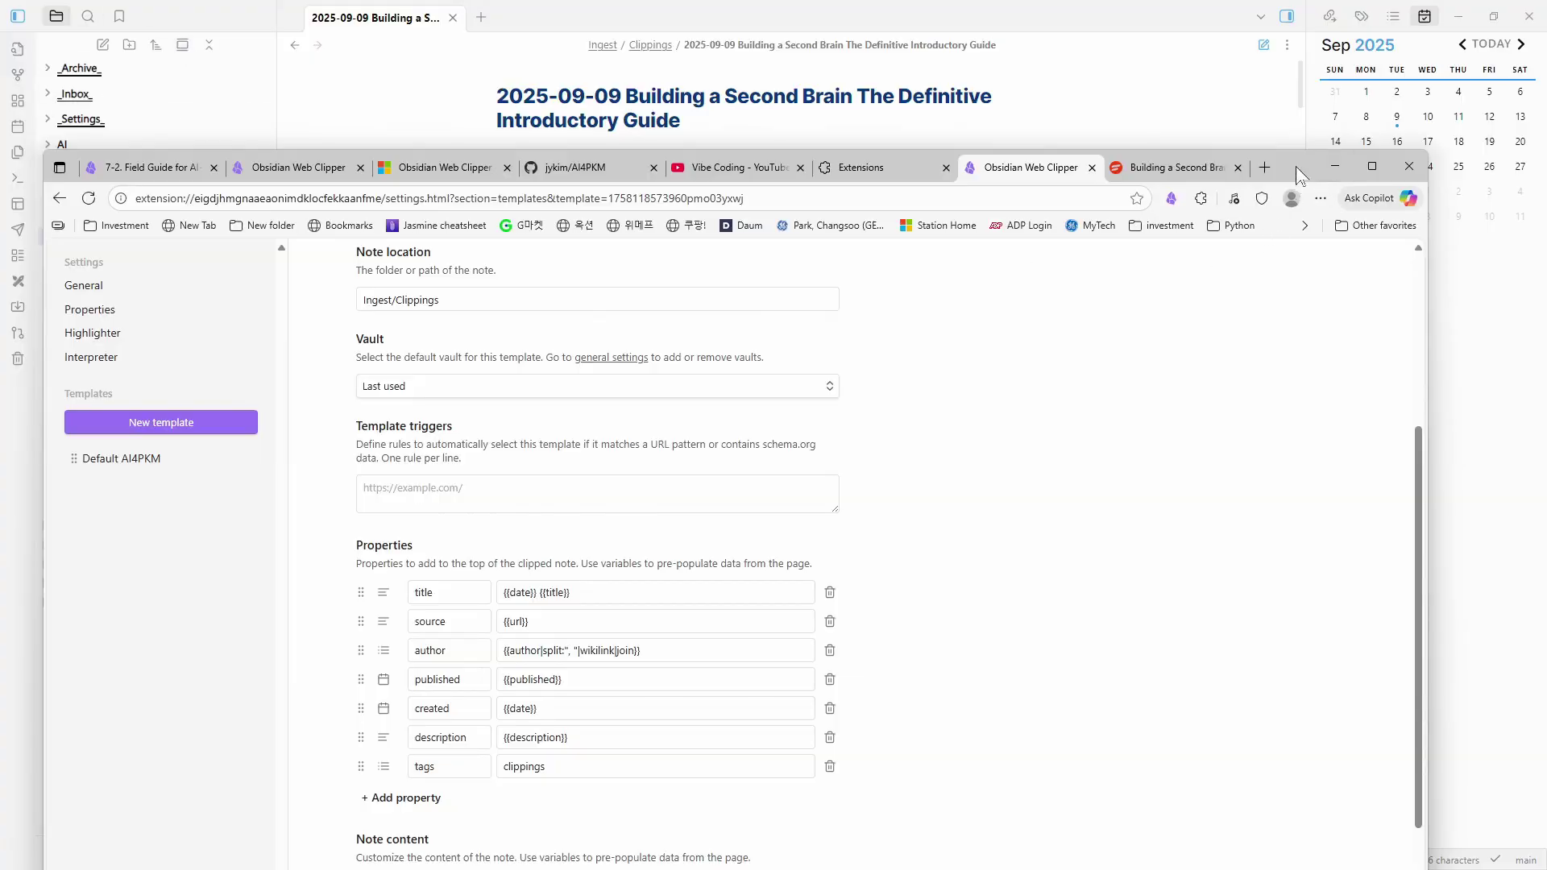
pyautogui.doubleClick(1300, 175)
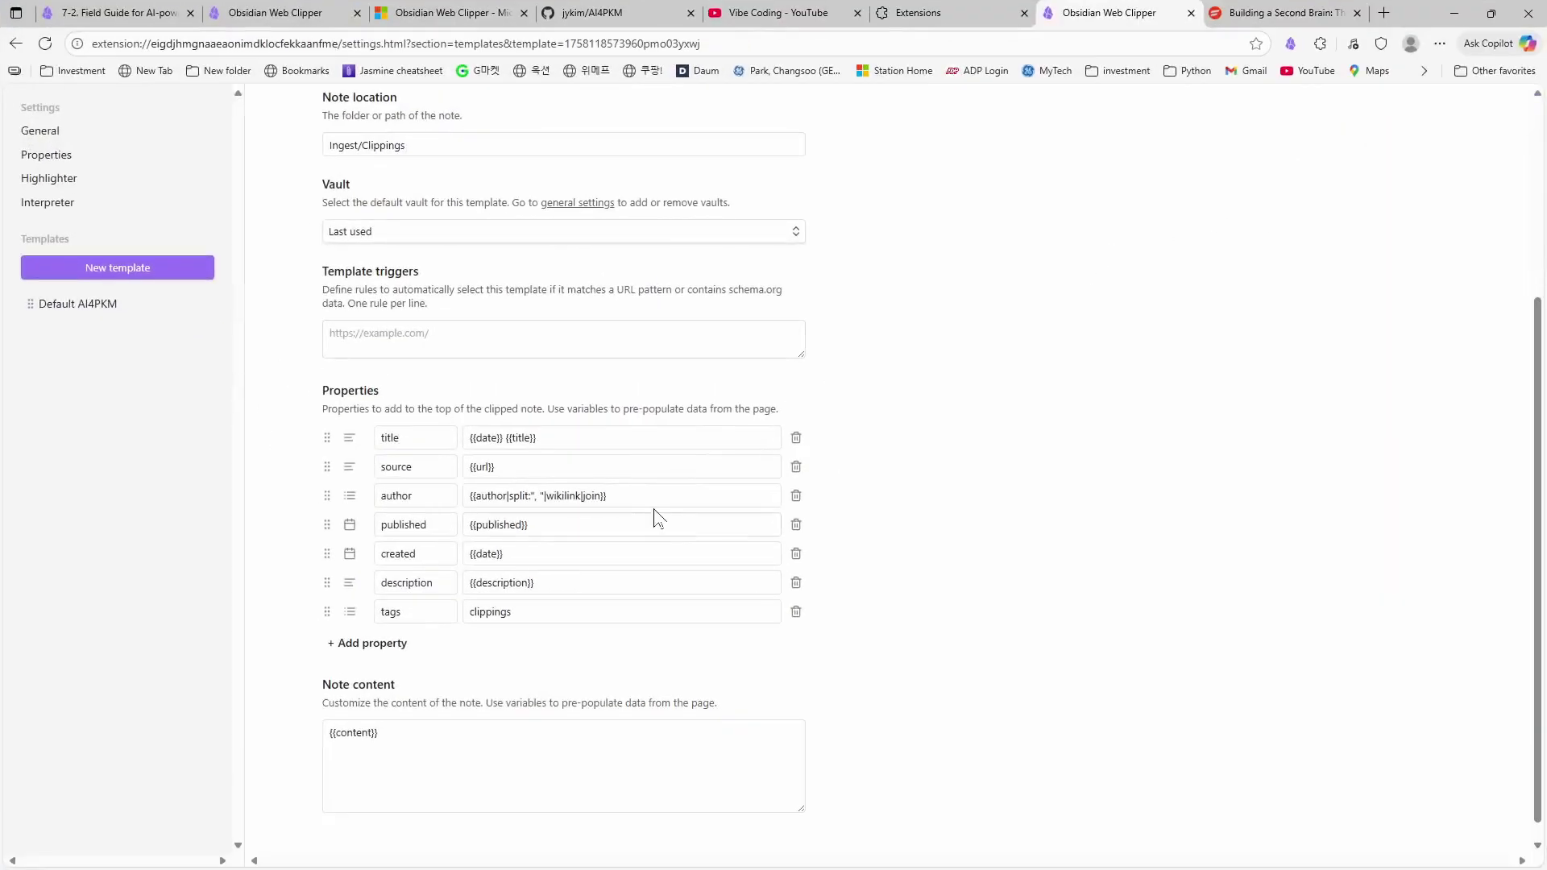
pyautogui.moveTo(1536, 374); pyautogui.dragTo(1534, 157)
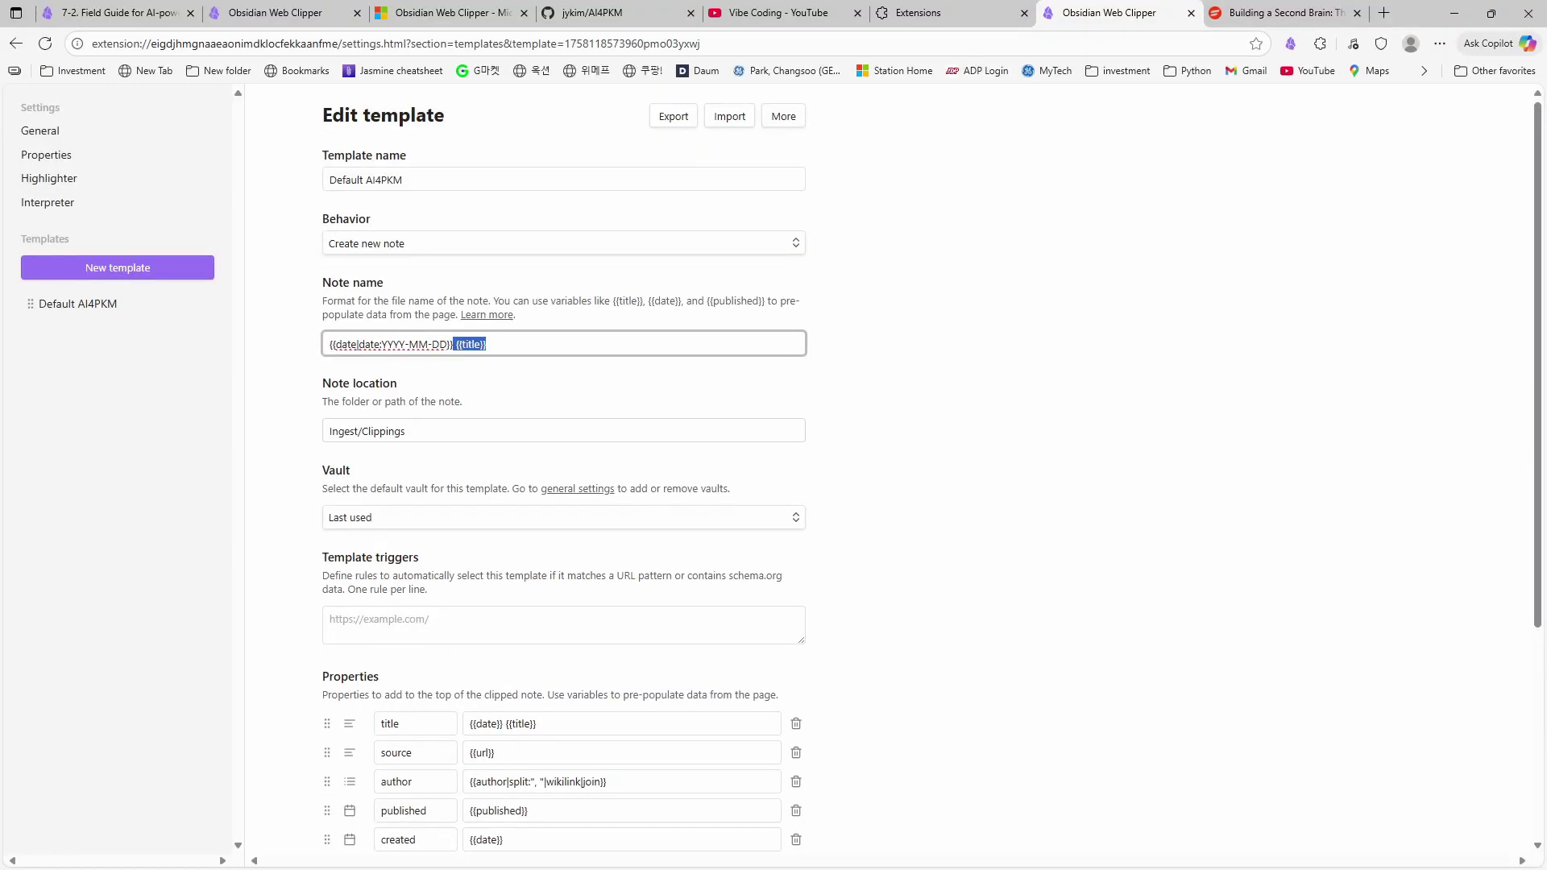
pyautogui.doubleClick(343, 431)
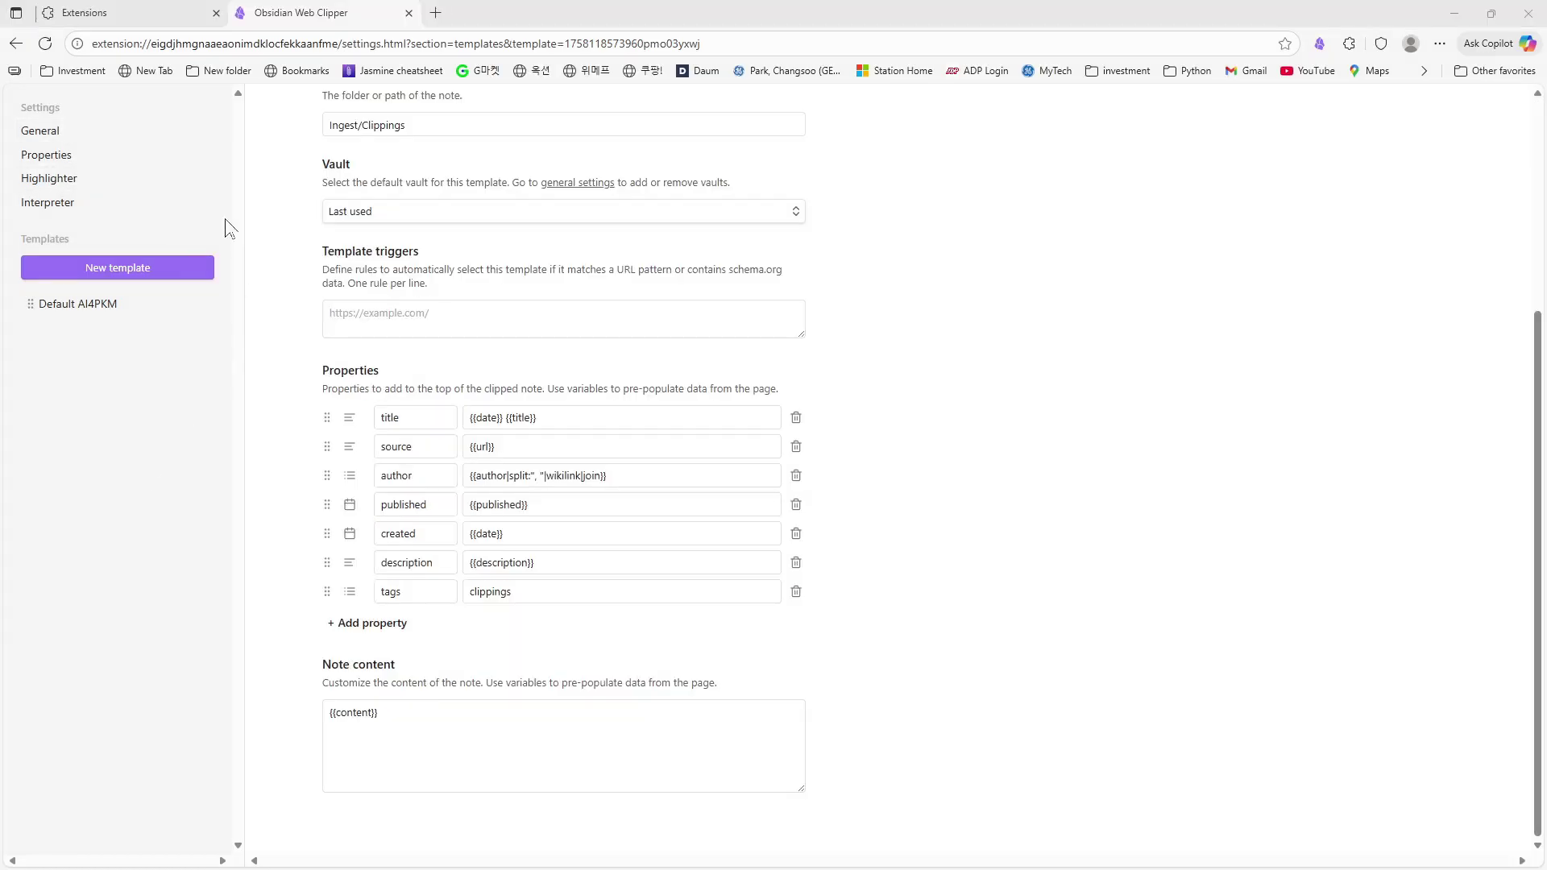
# - Open Web Clipper's general settings and check the listed AI4PKM vault against the vault name in Obsidian
pyautogui.click(58, 134)
pyautogui.click(539, 145)
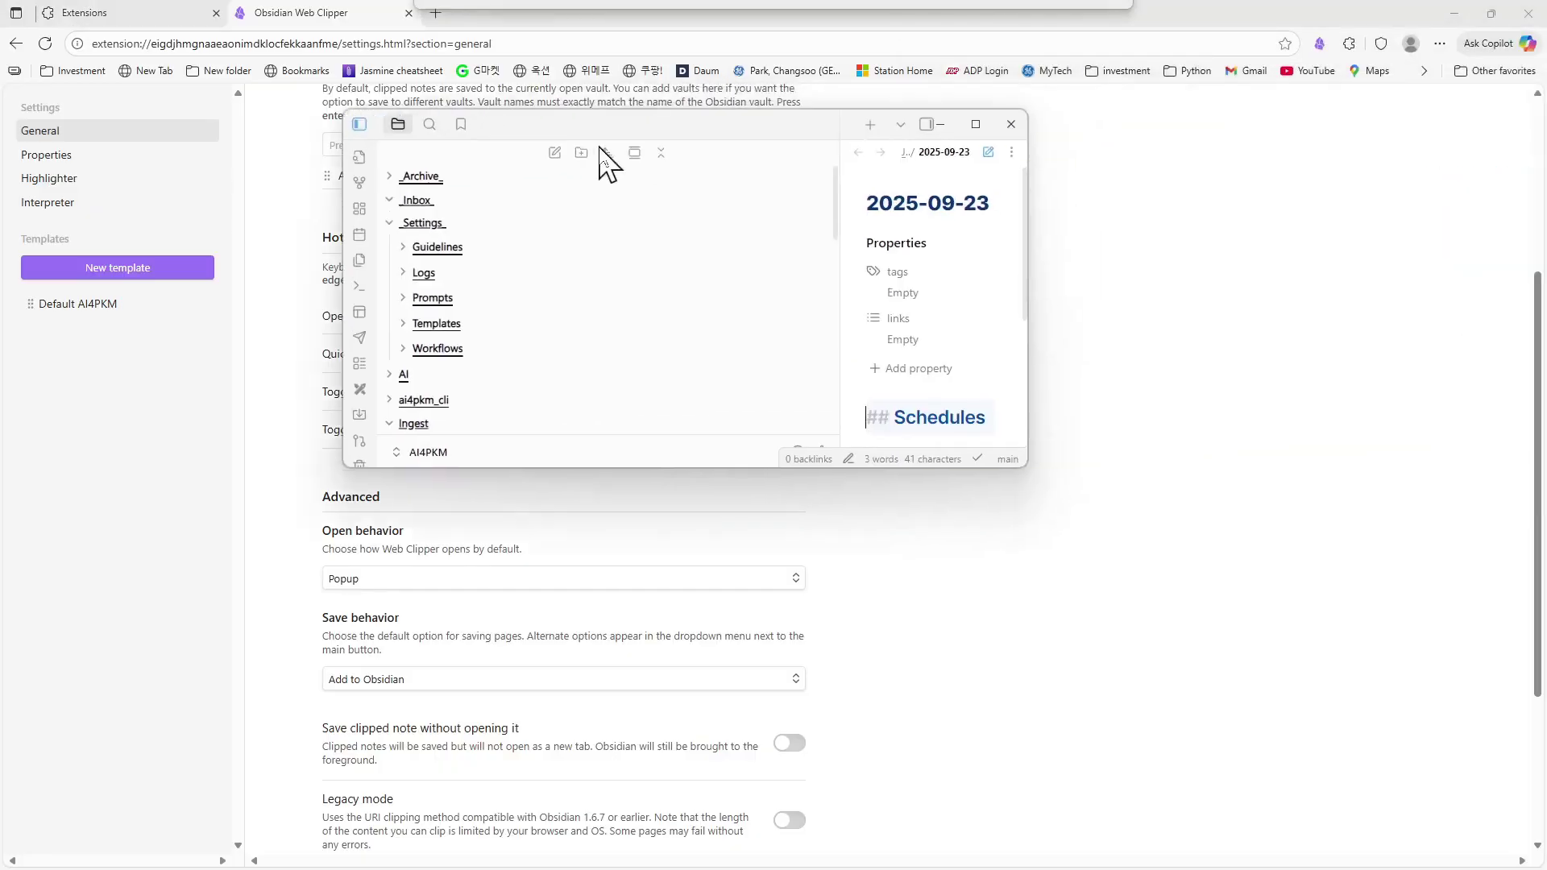
pyautogui.click(88, 854)
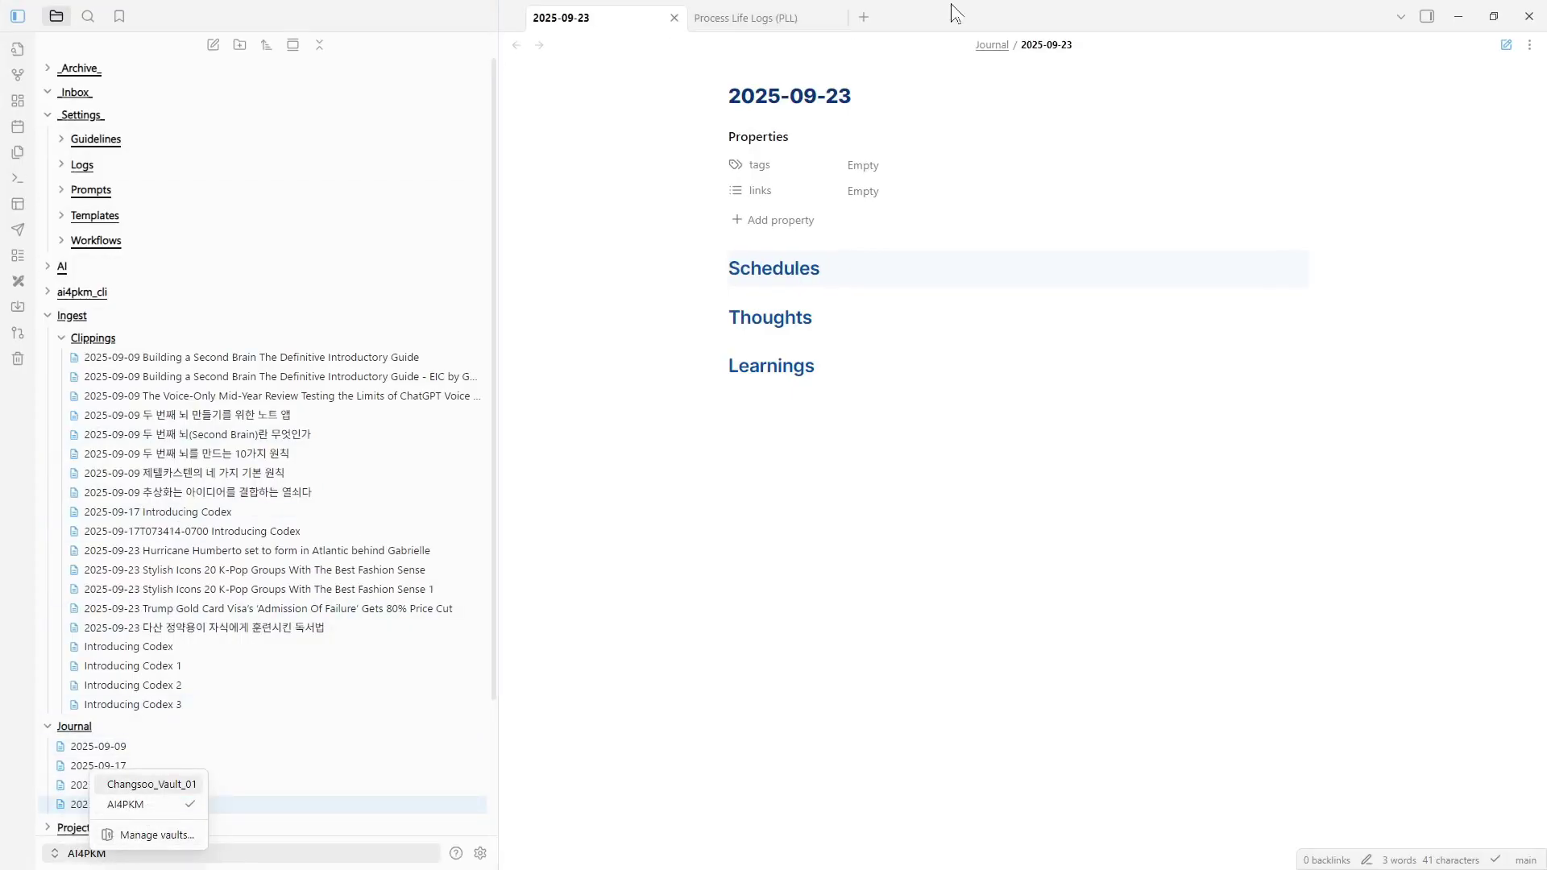
pyautogui.moveTo(955, 12); pyautogui.dragTo(1001, 24)
pyautogui.click(392, 189)
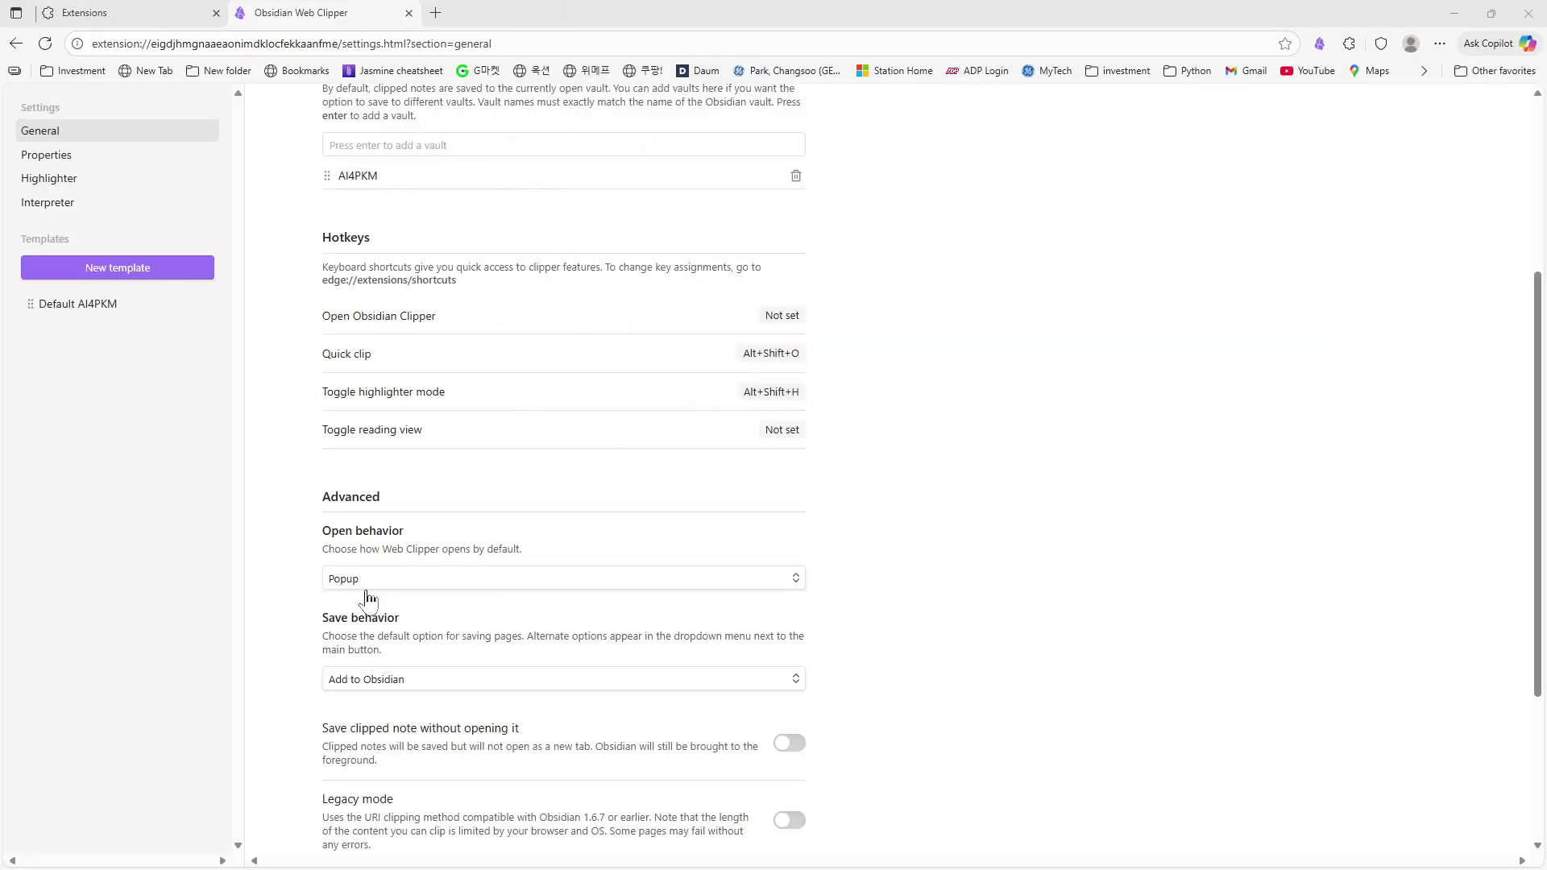
# - Set Web Clipper's save behavior to Add to Obsidian and review the general settings
pyautogui.moveTo(1537, 345); pyautogui.dragTo(1537, 446)
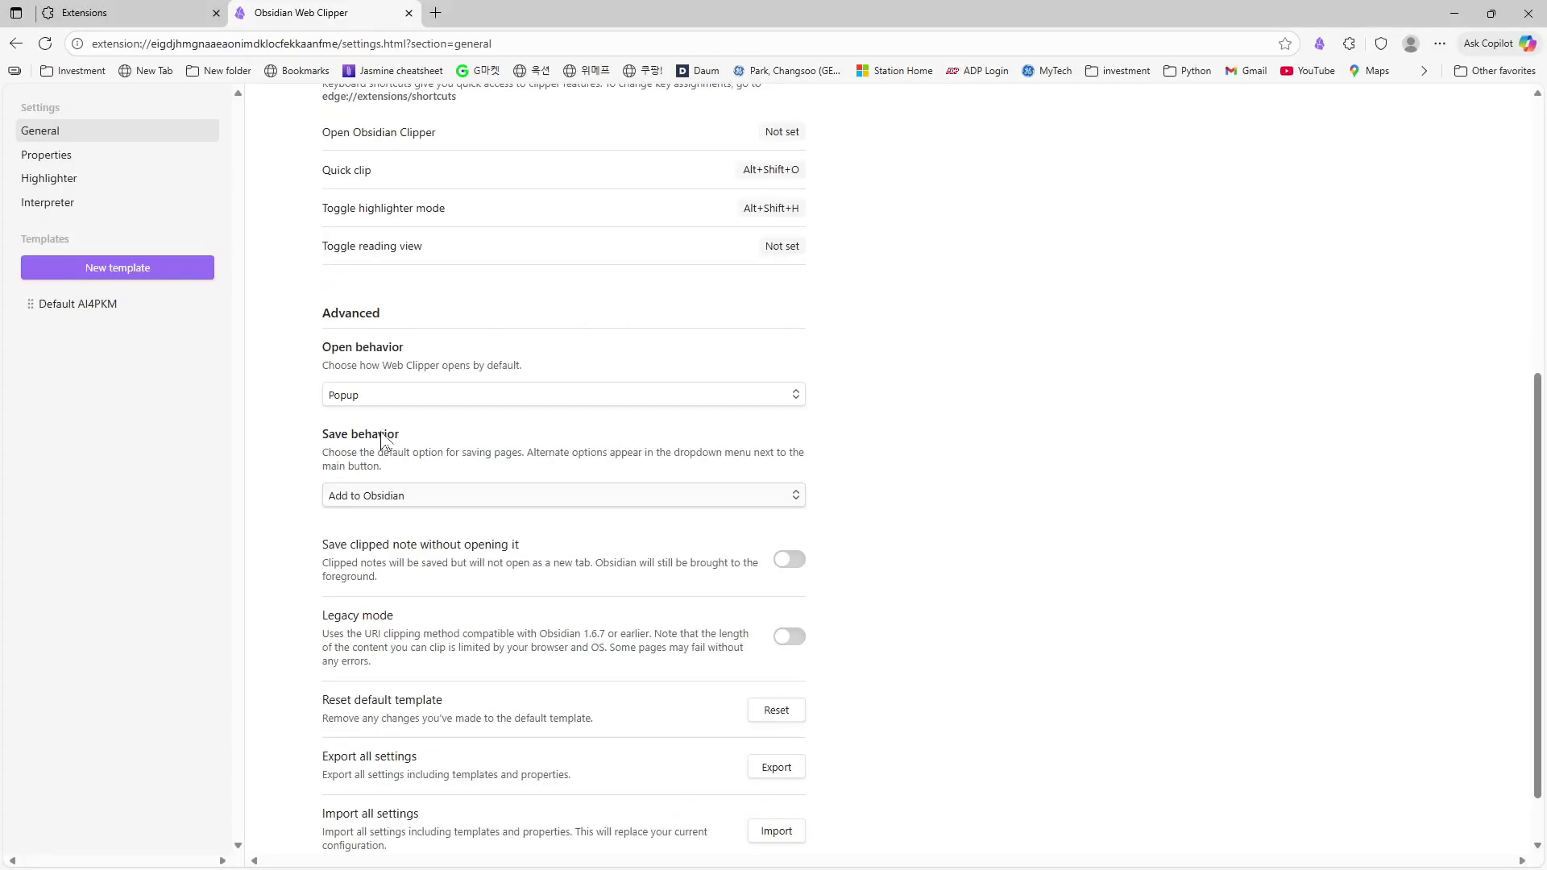
pyautogui.click(409, 502)
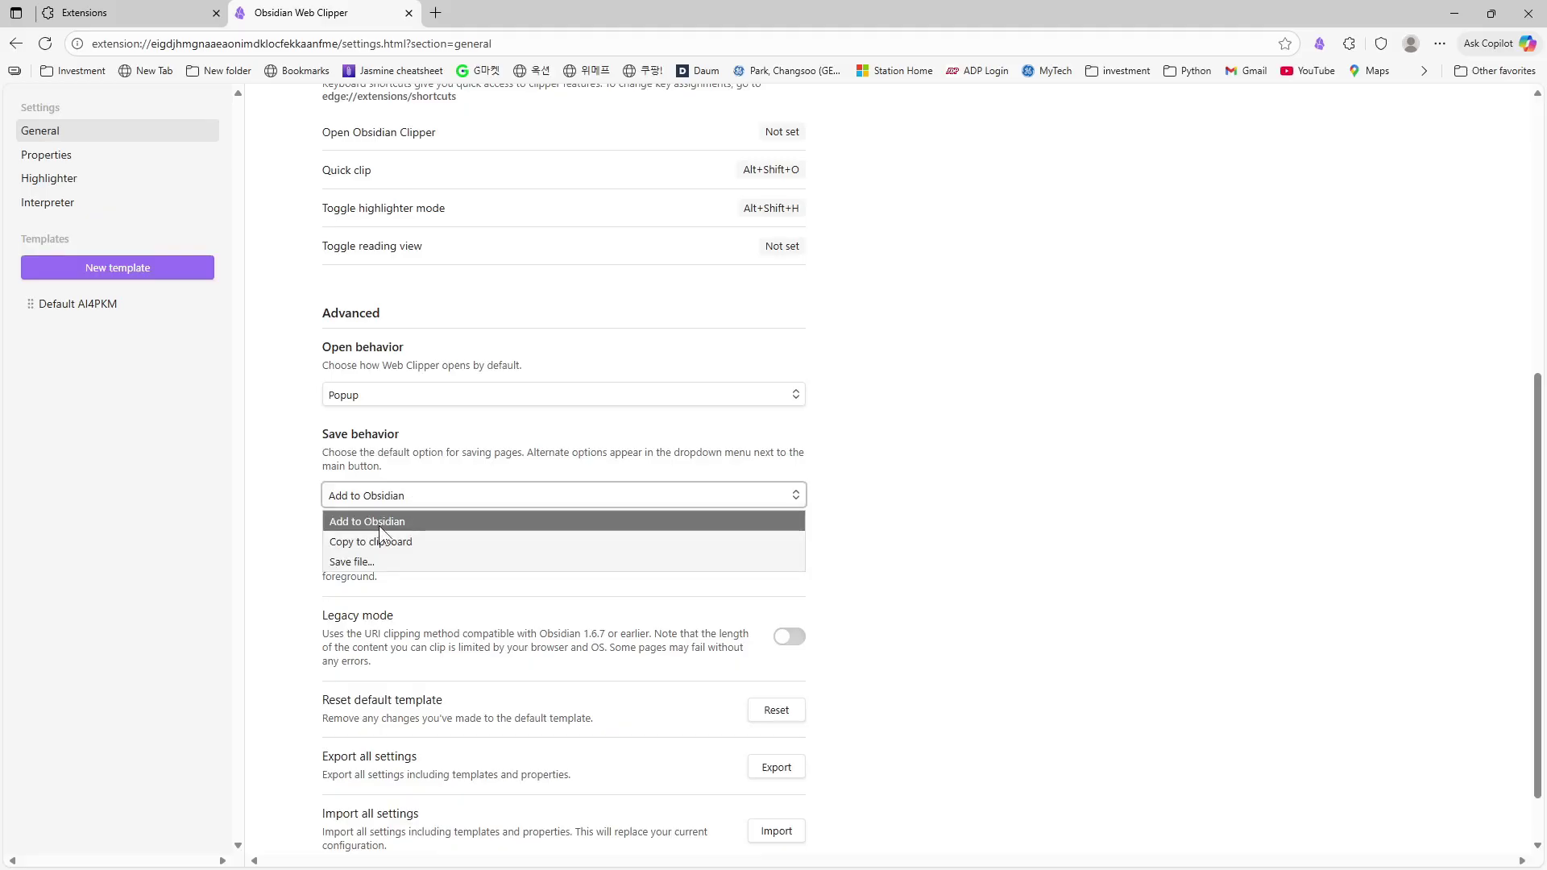
pyautogui.click(379, 525)
pyautogui.moveTo(1537, 428); pyautogui.dragTo(1538, 194)
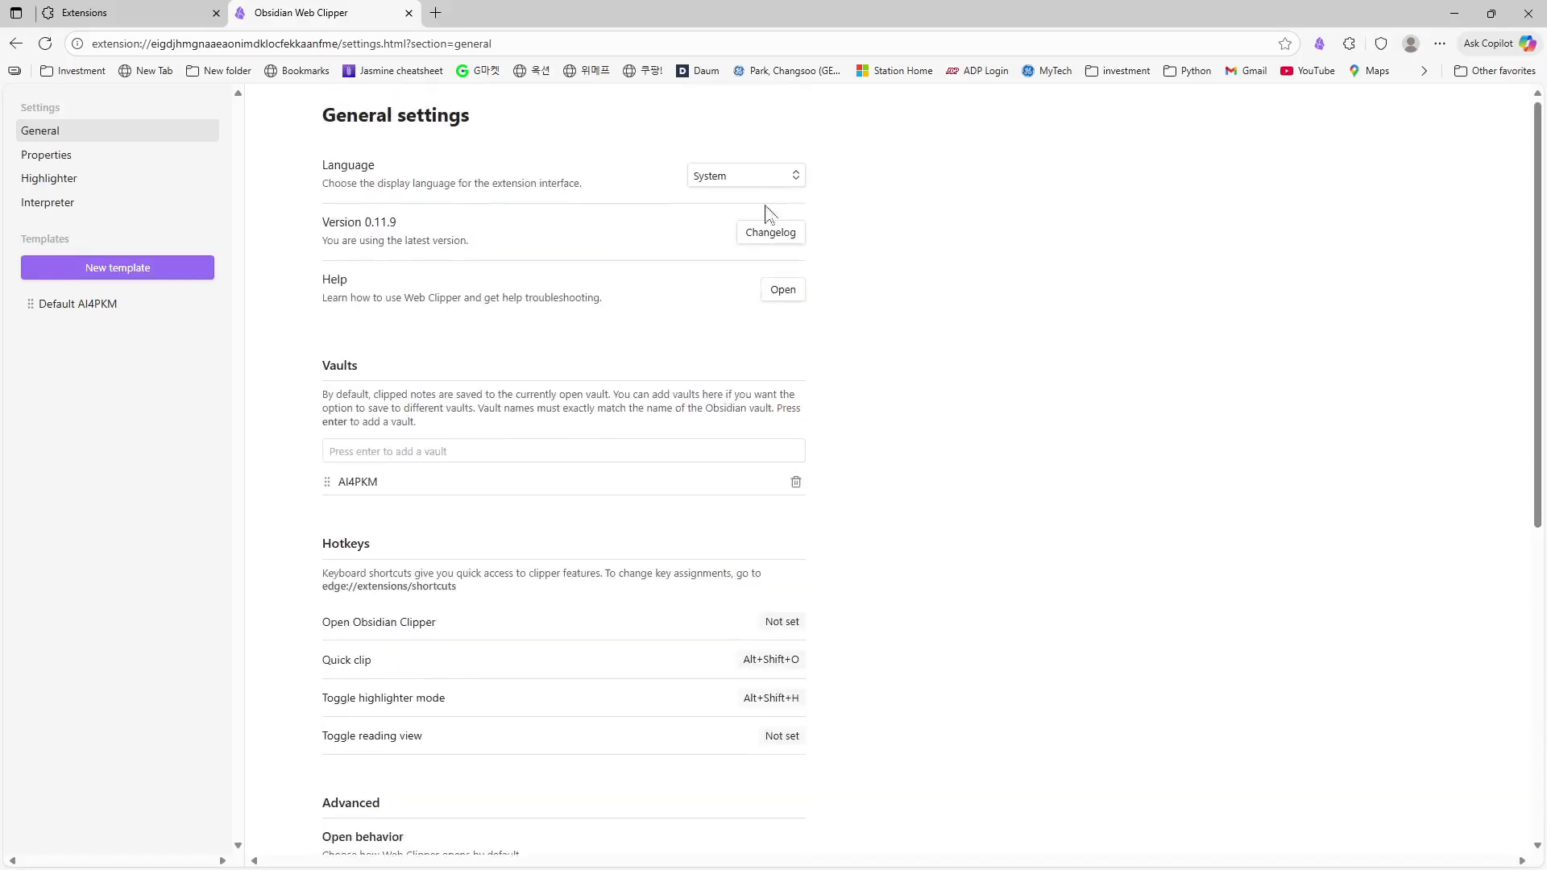
# - Reopen the Default AI4PKM template and tile the Obsidian window side by side with the browser, narrowing Obsidian's file list
pyautogui.click(79, 304)
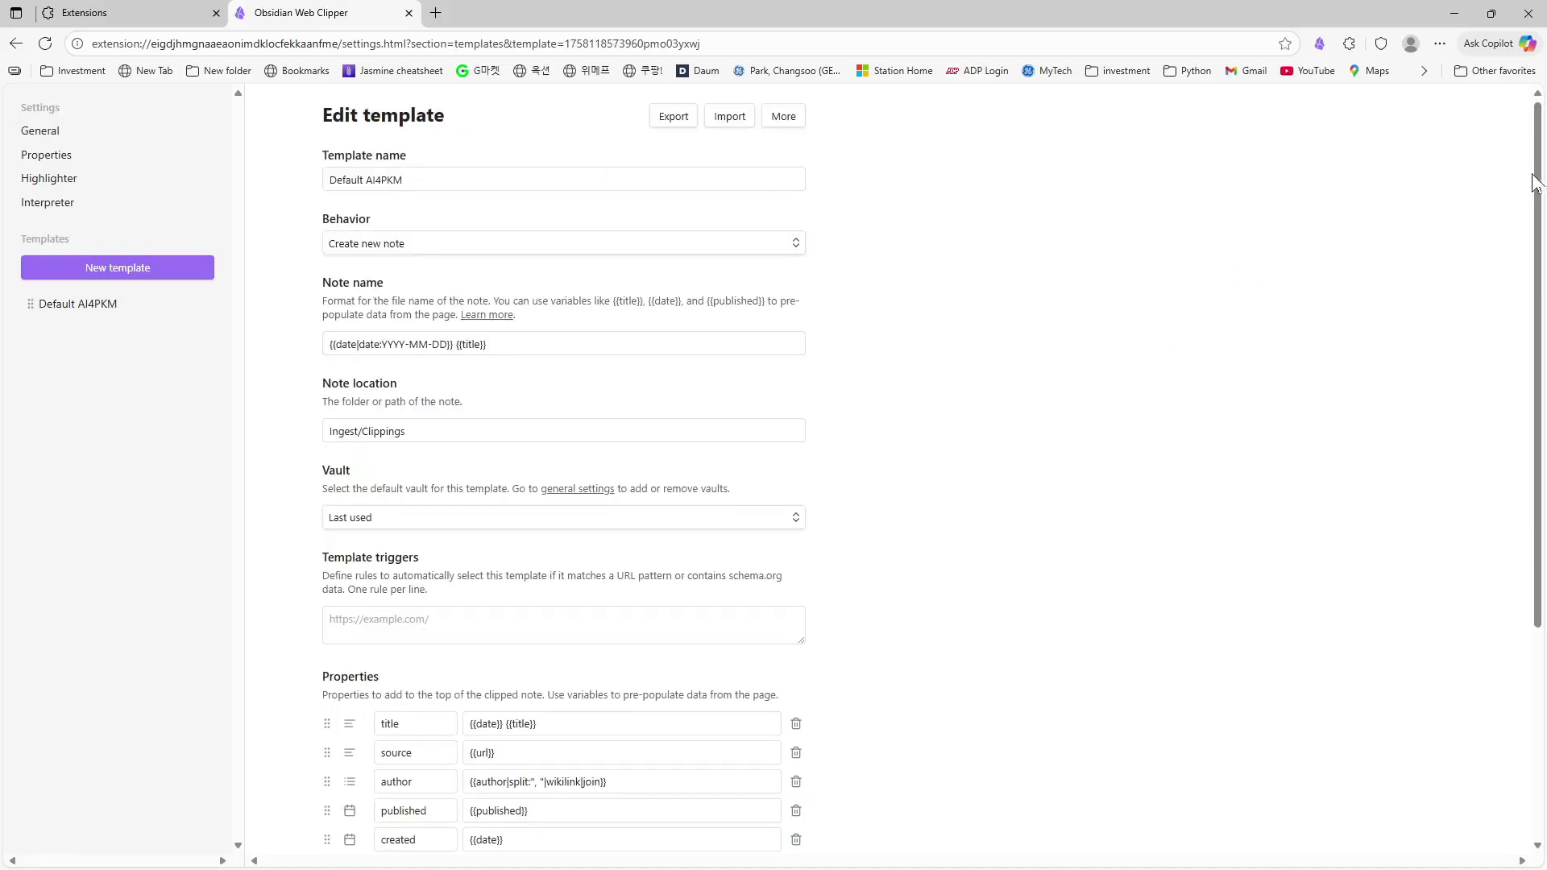
pyautogui.moveTo(1537, 187); pyautogui.dragTo(1530, 221)
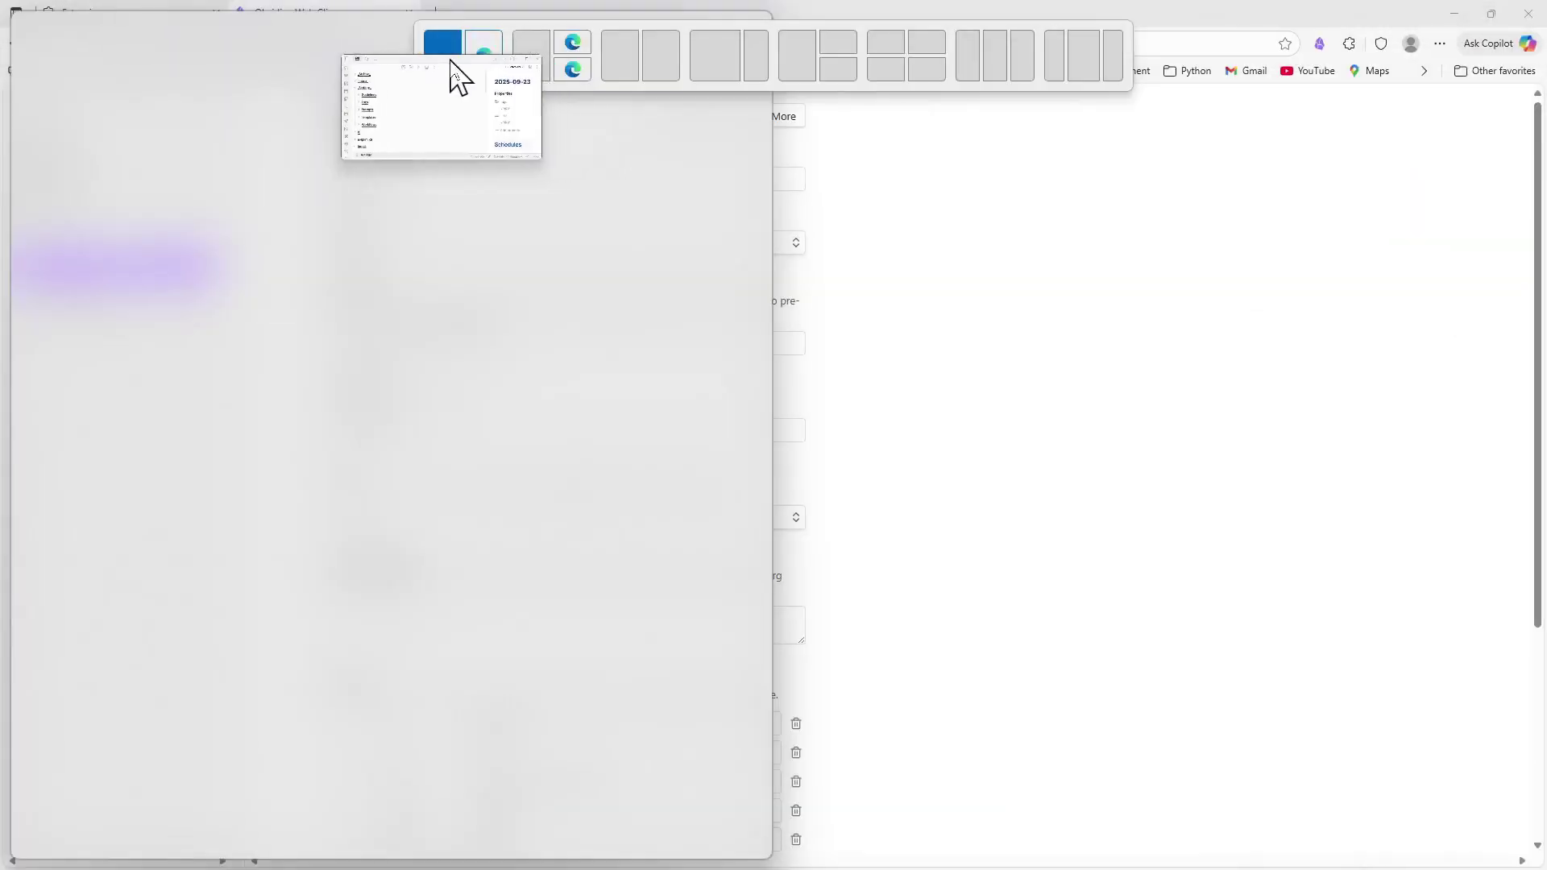
pyautogui.moveTo(452, 70); pyautogui.dragTo(483, 48)
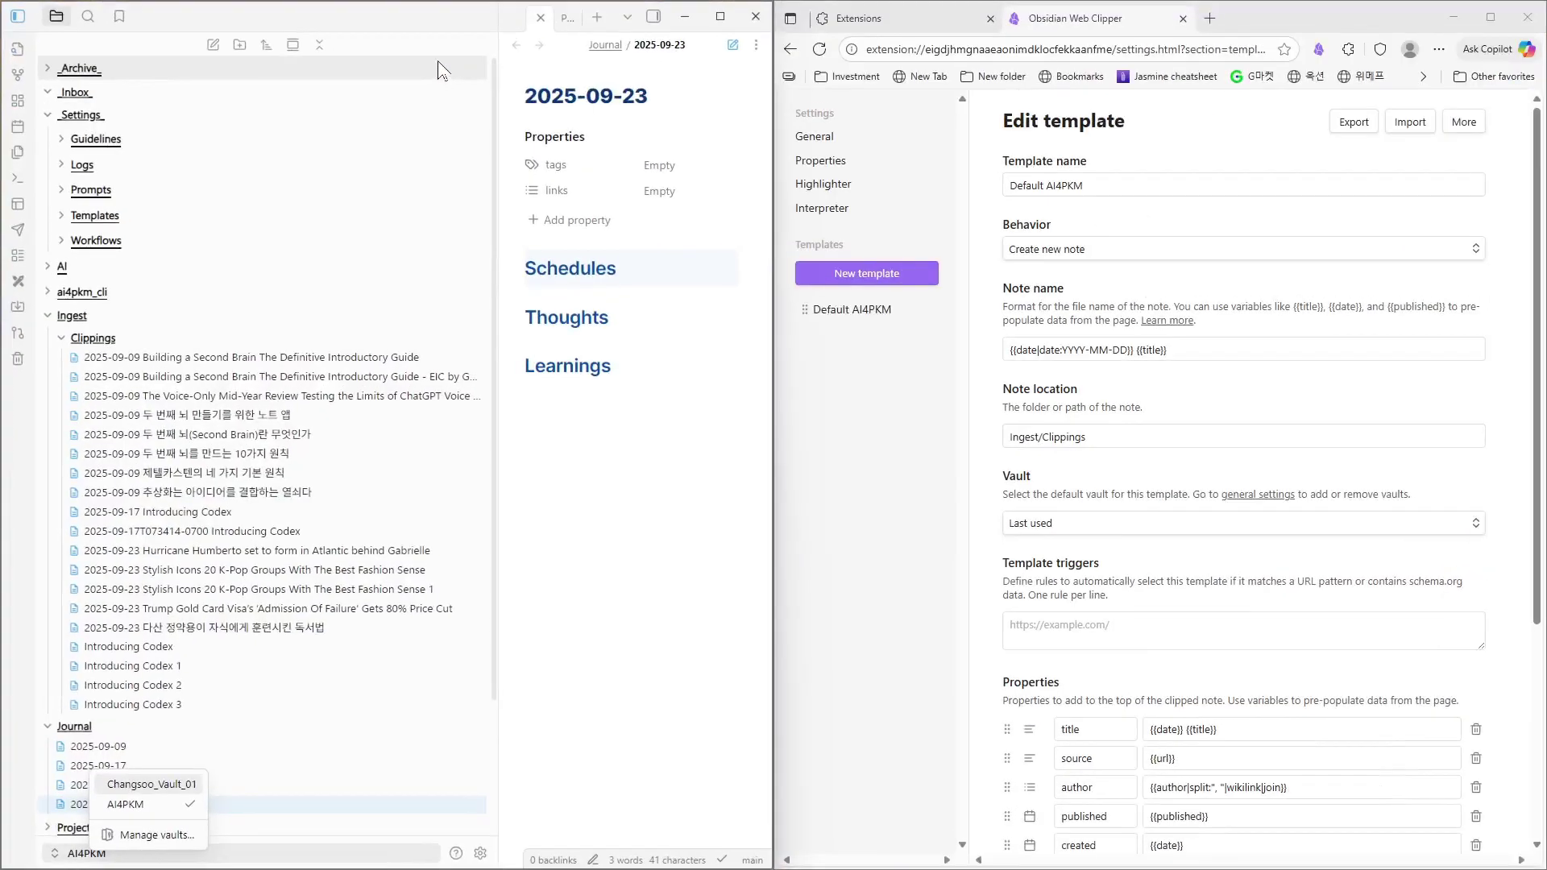
pyautogui.moveTo(493, 338); pyautogui.dragTo(441, 338)
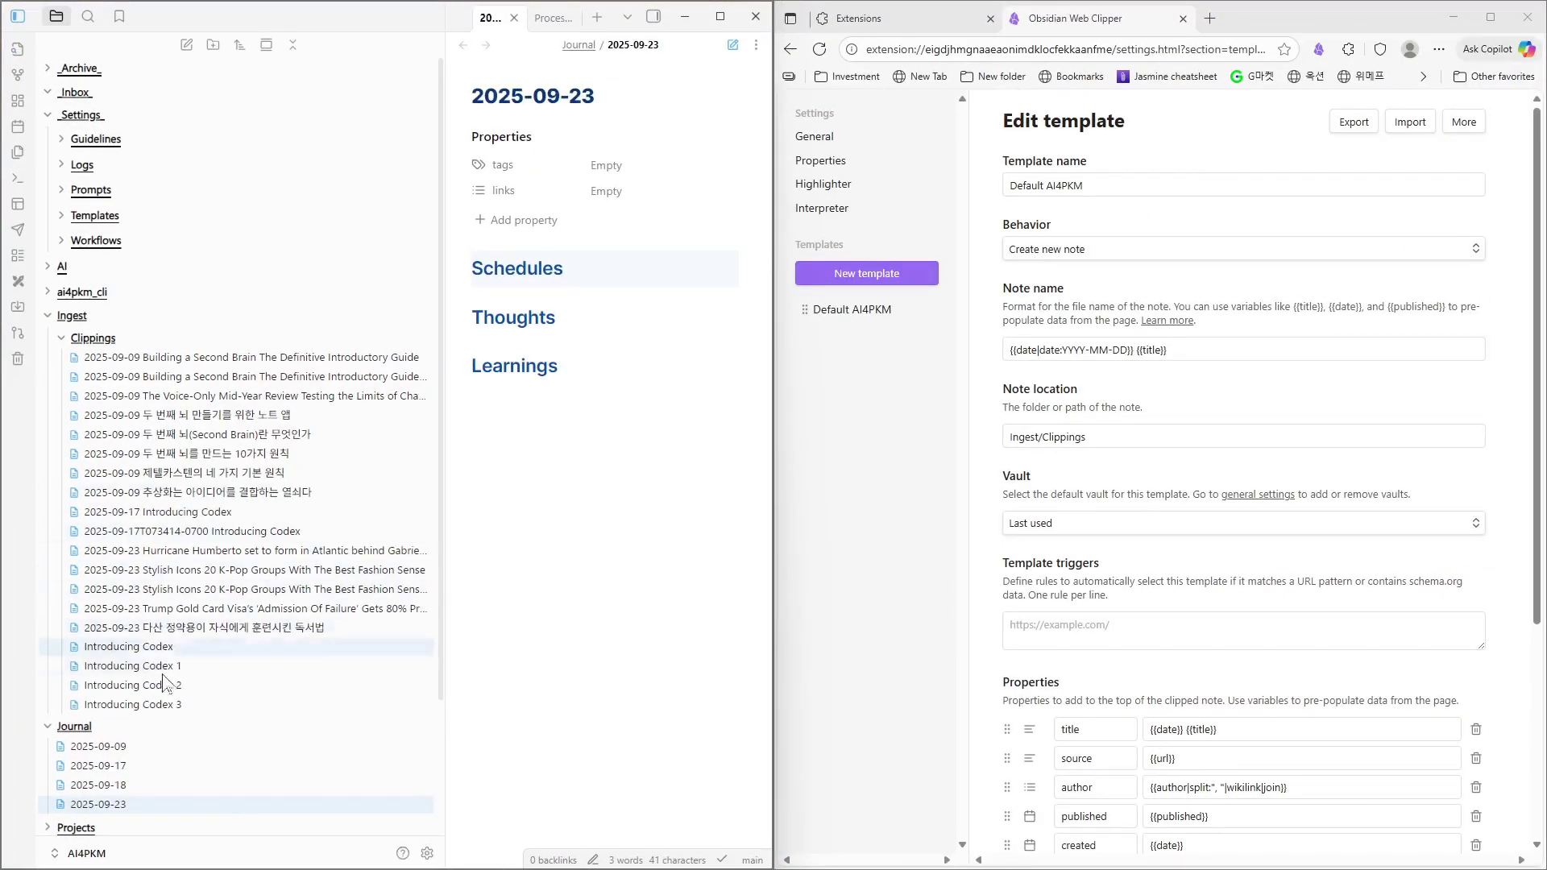
# - Open the "Introducing Codex 3" clipping in Obsidian and follow its source link to the OpenAI article
pyautogui.click(133, 706)
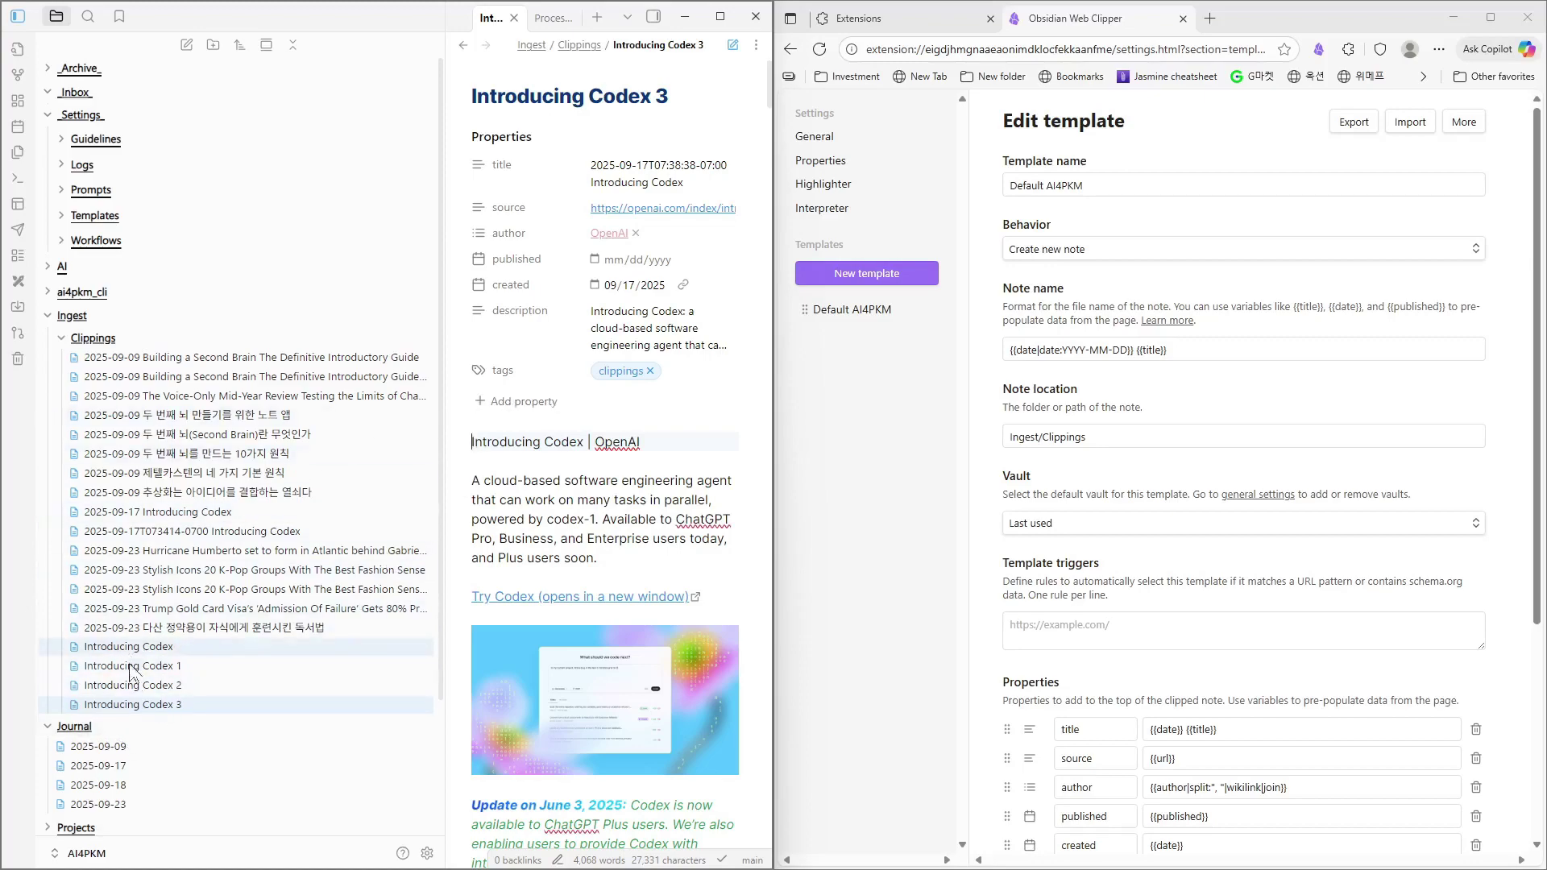
pyautogui.click(644, 209)
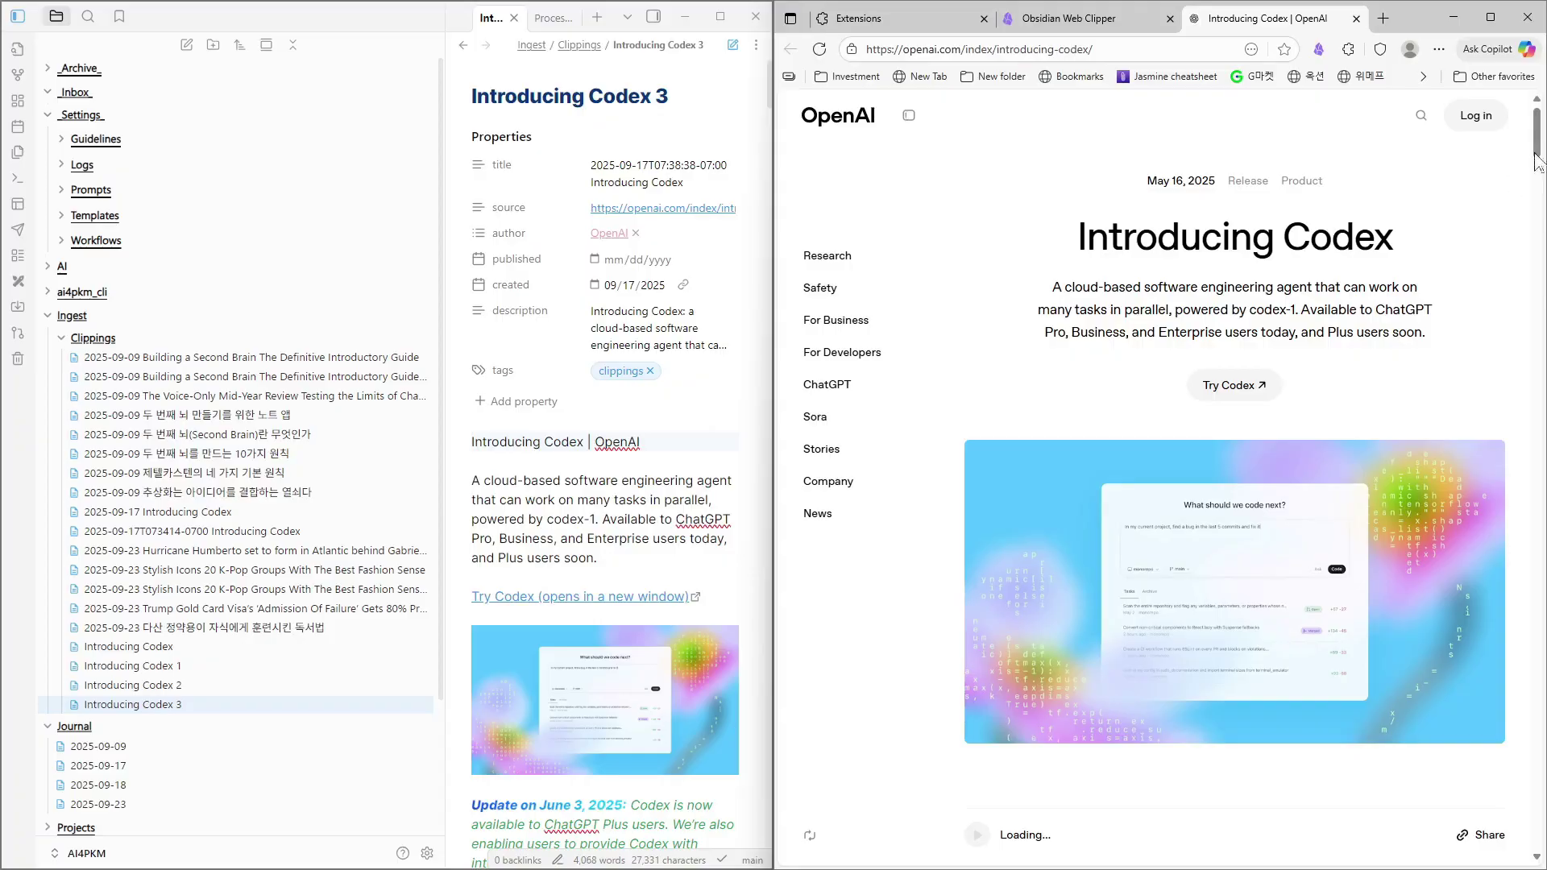
pyautogui.moveTo(1537, 136)
pyautogui.mouseDown()
pyautogui.moveTo(1497, 717)
pyautogui.moveTo(1491, 390)
pyautogui.moveTo(1523, 131)
pyautogui.mouseUp()
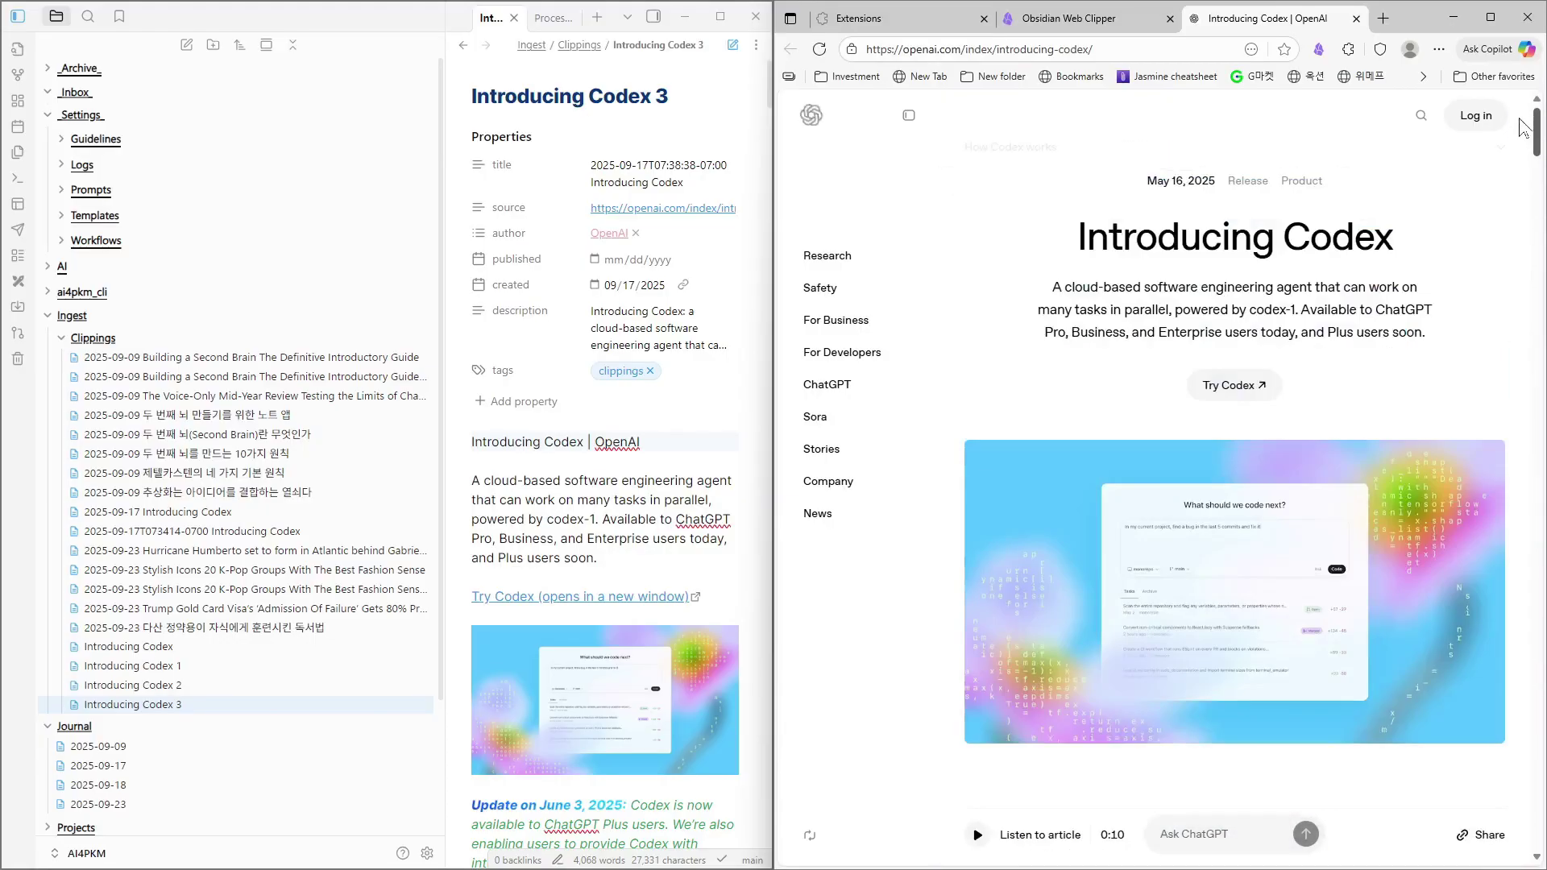
# - Clip the Introducing Codex page into the AI4PKM vault's Ingest/Clippings folder with Obsidian Web Clipper and select the new note
pyautogui.click(1318, 49)
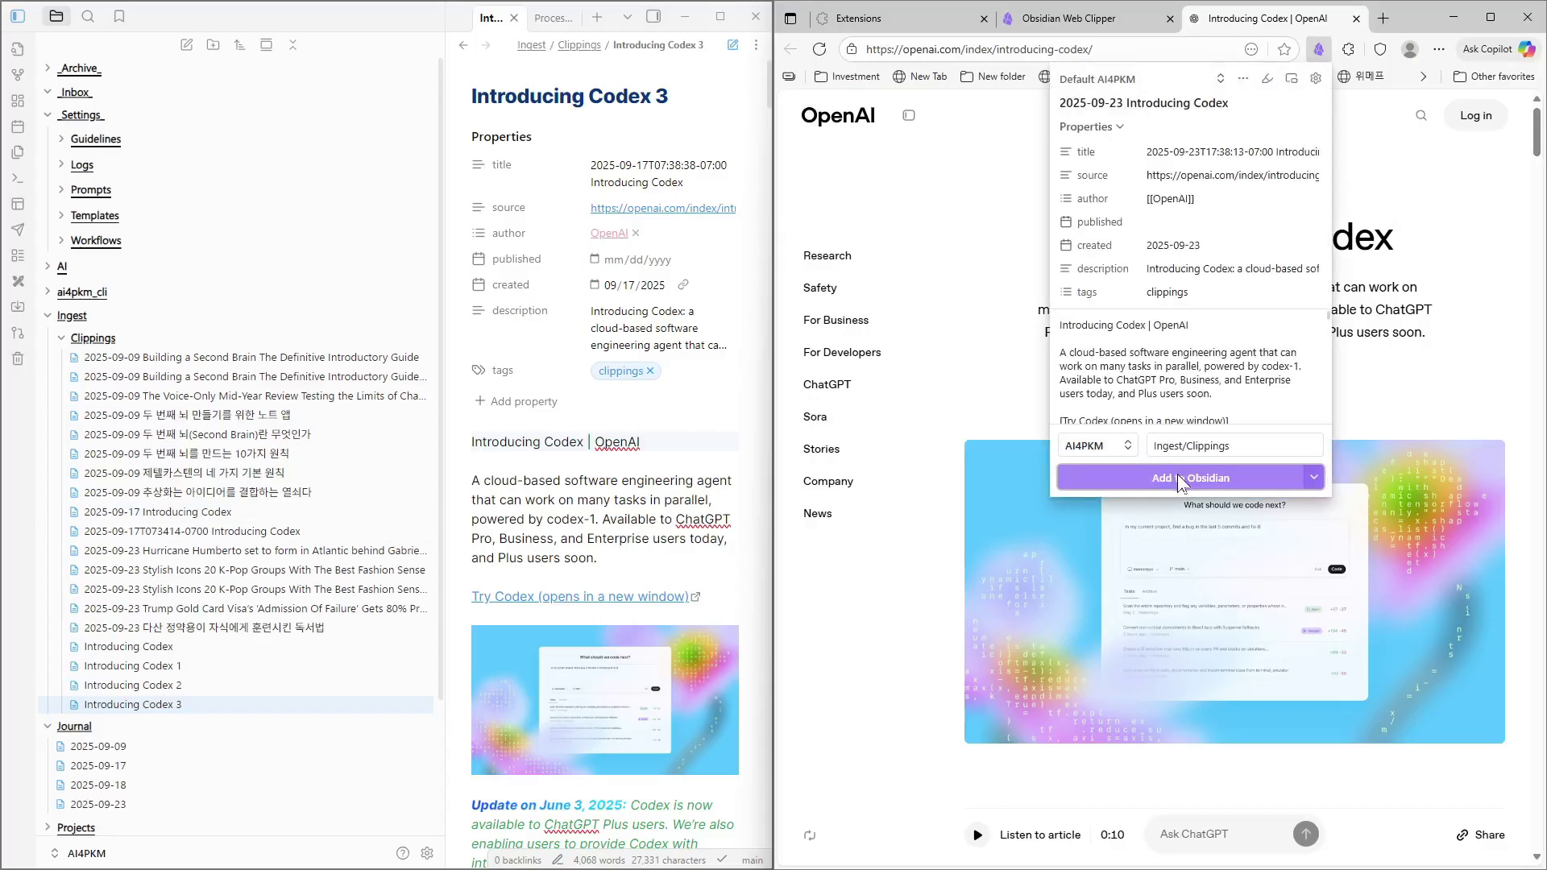
pyautogui.click(1178, 478)
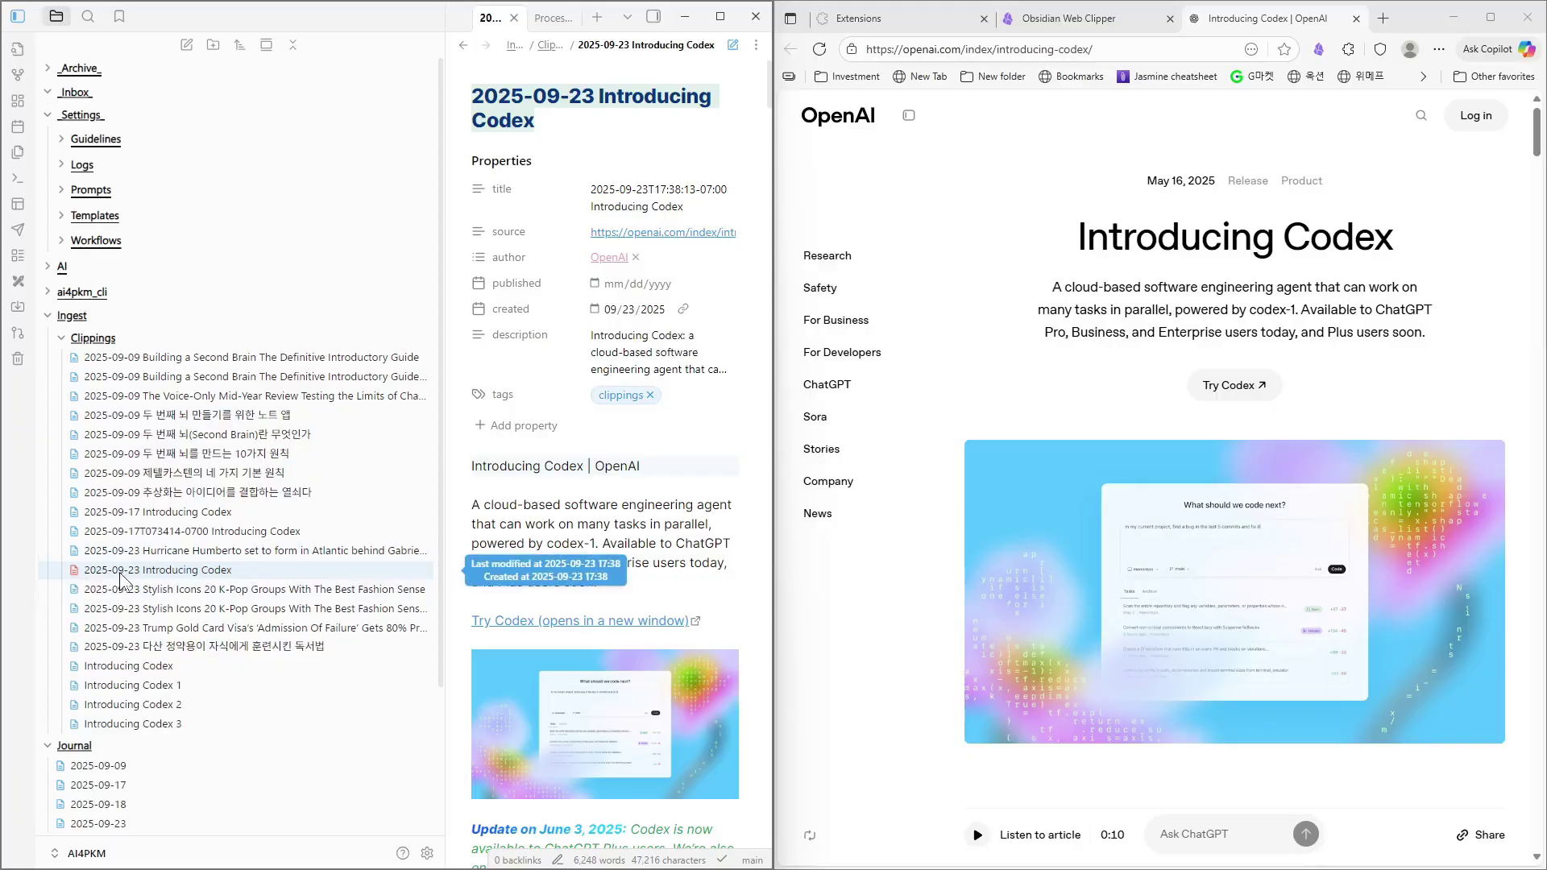
pyautogui.click(214, 578)
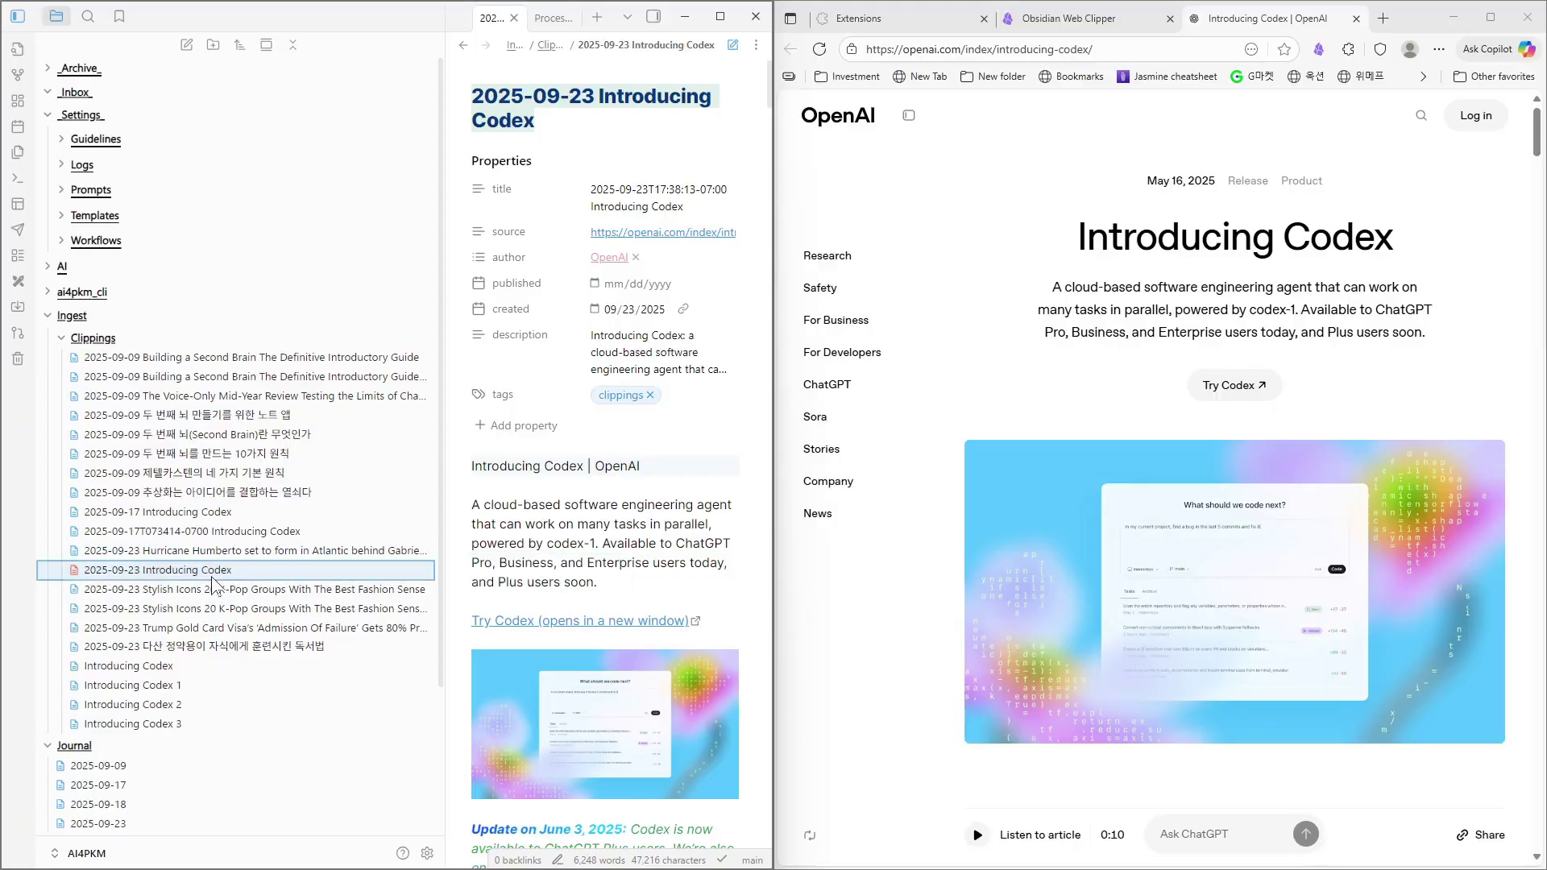
# - Maximize Obsidian and inspect the title property of the new "2025-09-23 Introducing Codex" clipping
pyautogui.click(719, 16)
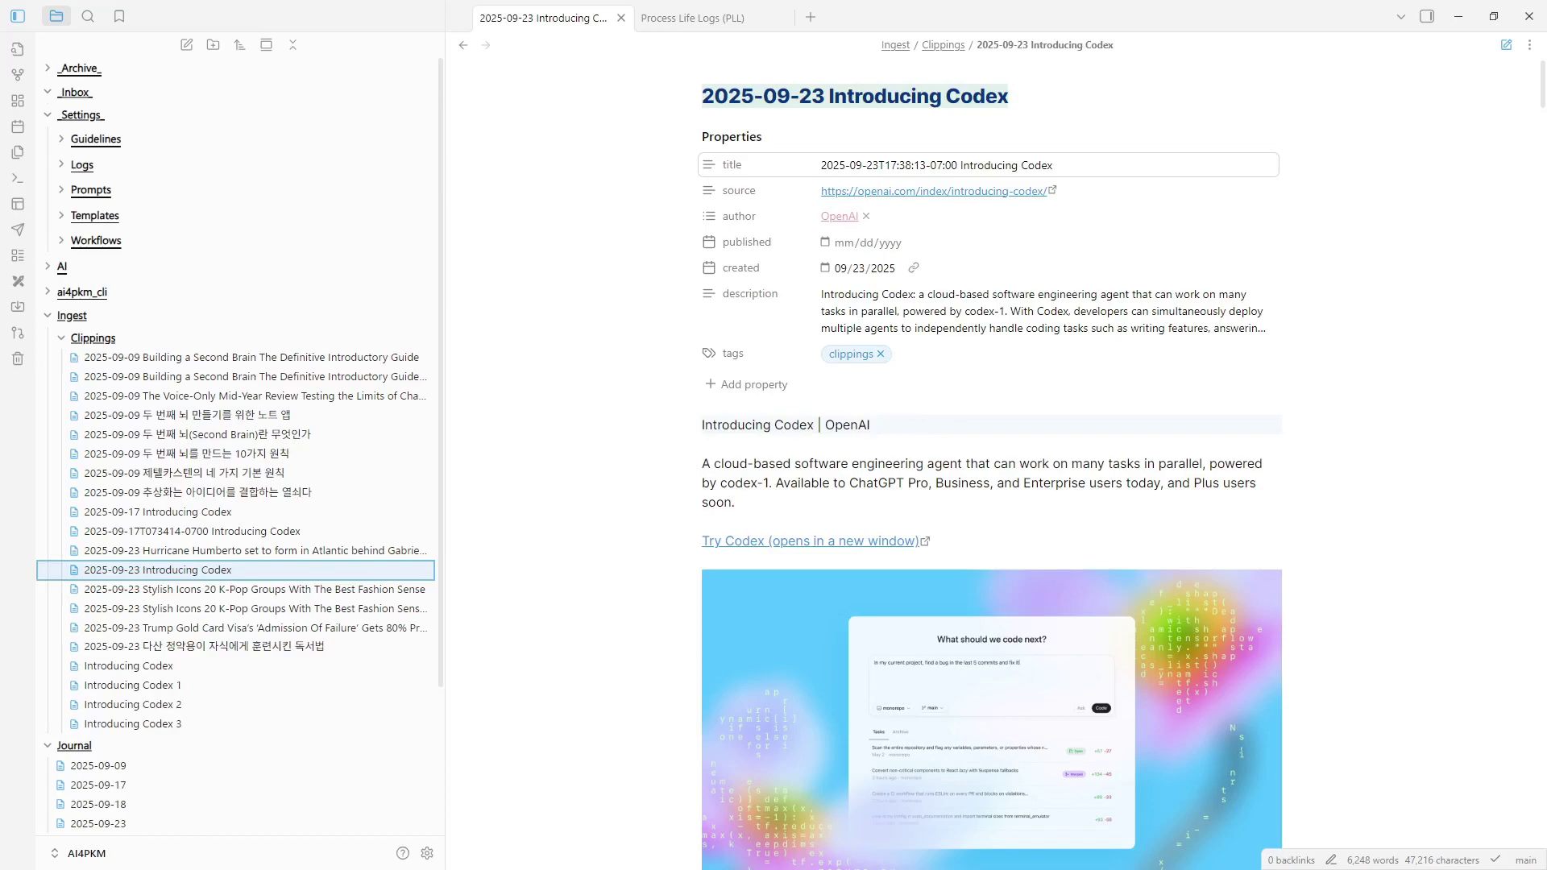
pyautogui.click(888, 165)
pyautogui.click(601, 256)
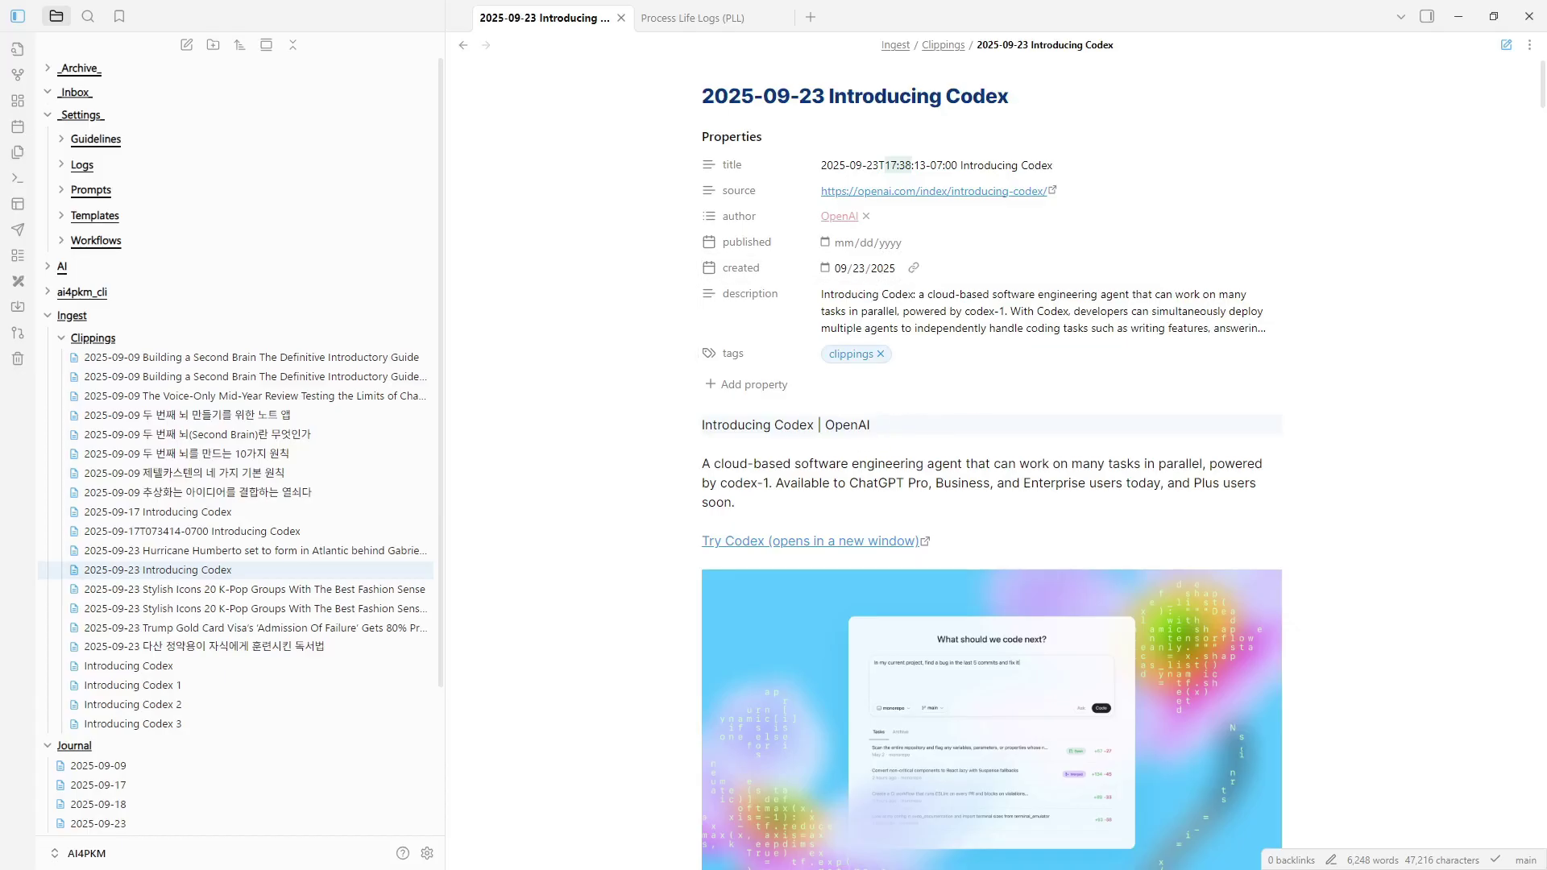
# - Look through the body of the "2025-09-23 Introducing Codex" clipping, checking its captured text, images and code listings
pyautogui.scroll(-1, 1544, 119)
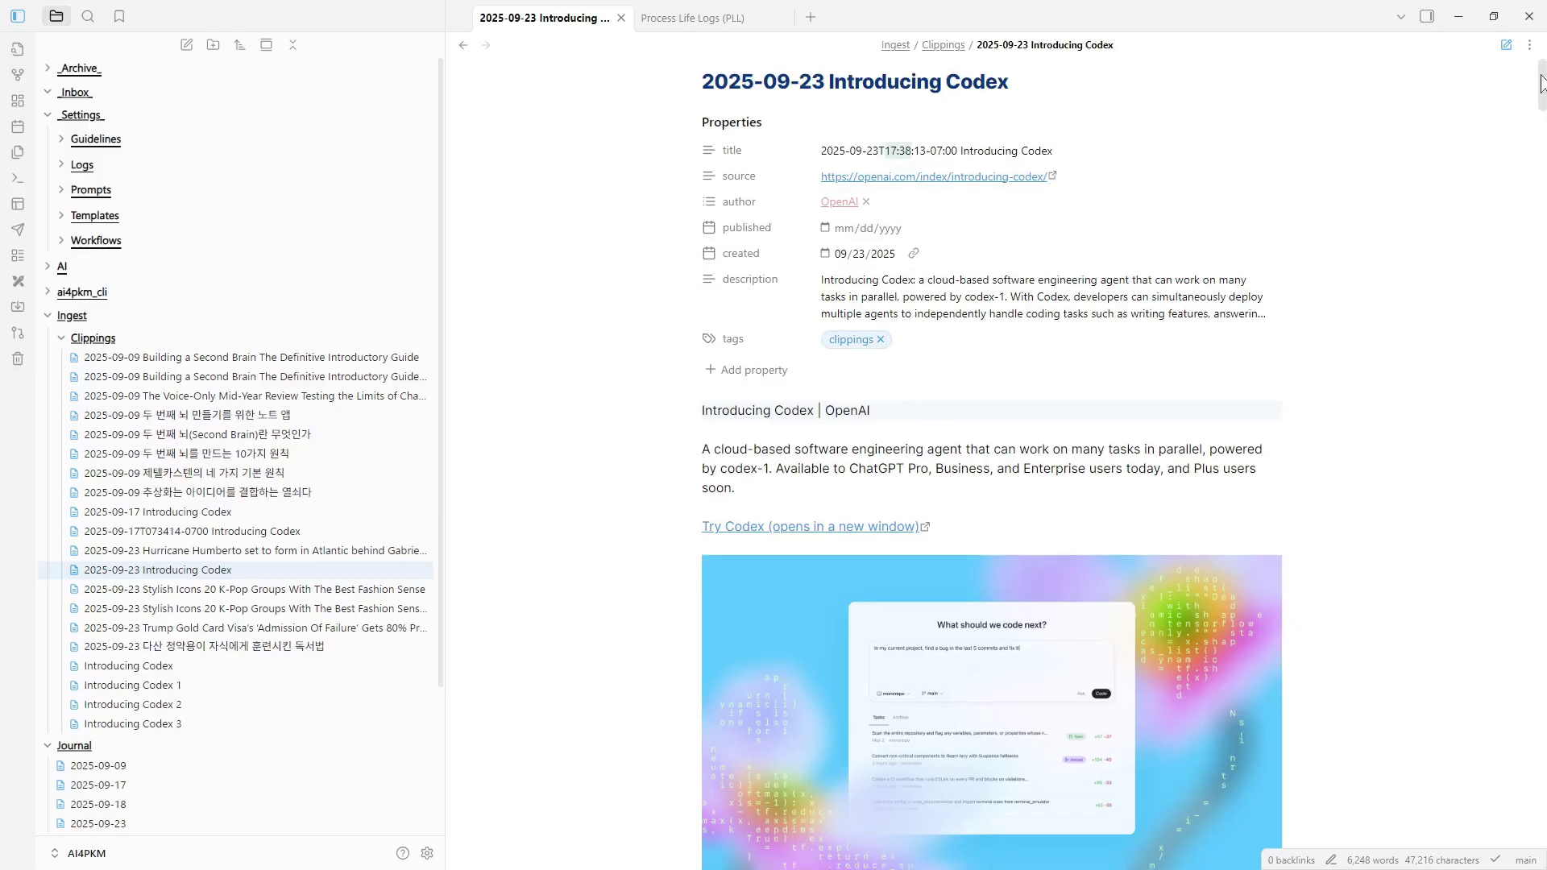
pyautogui.scroll(-15, 1529, 122)
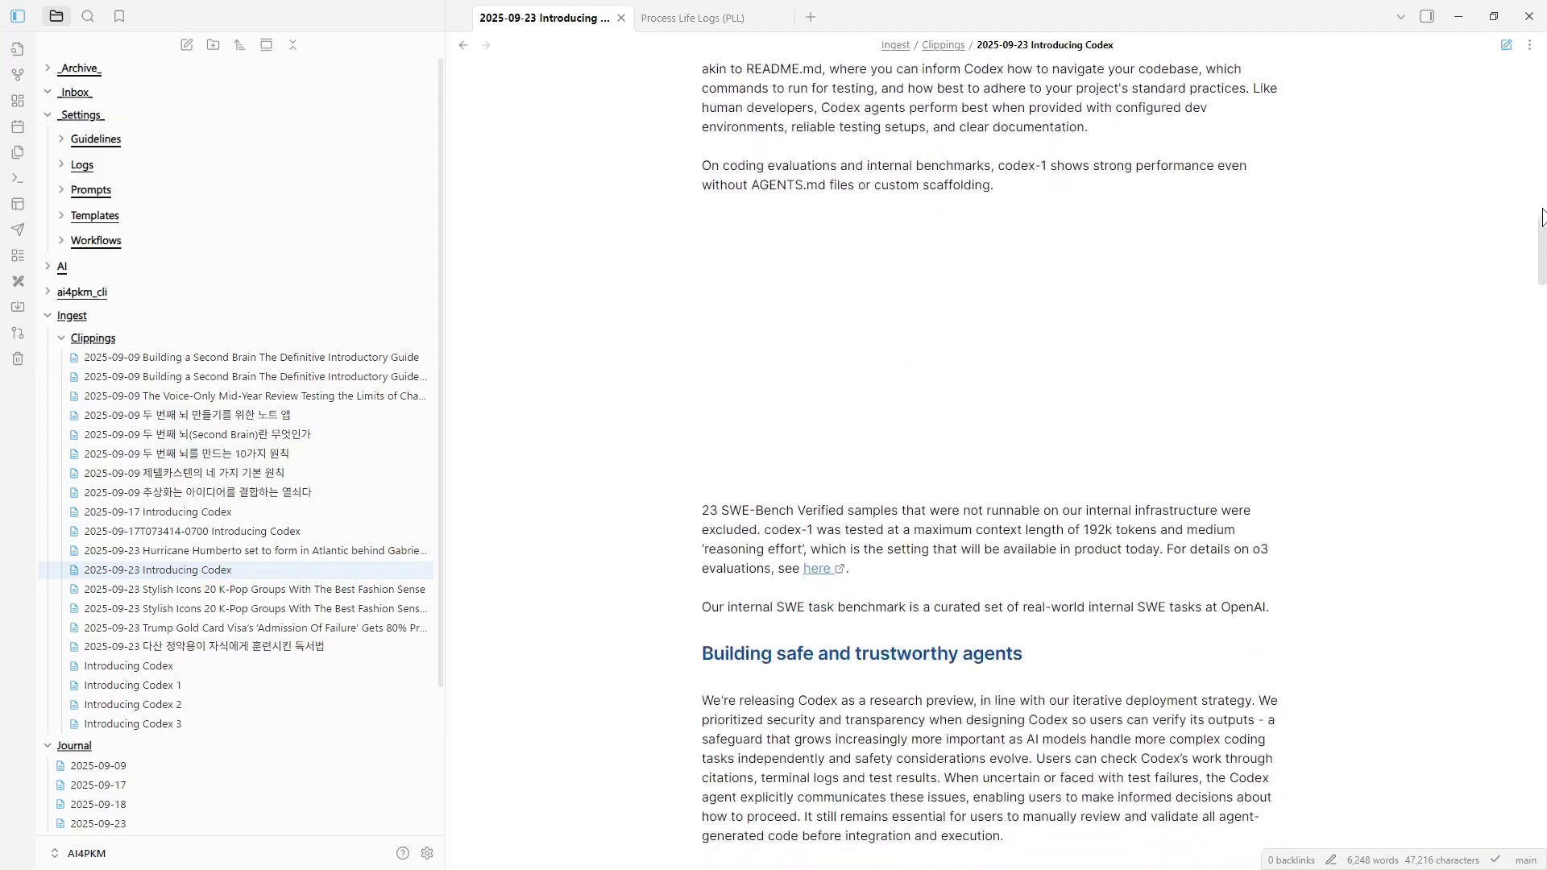
pyautogui.scroll(-20, 1543, 216)
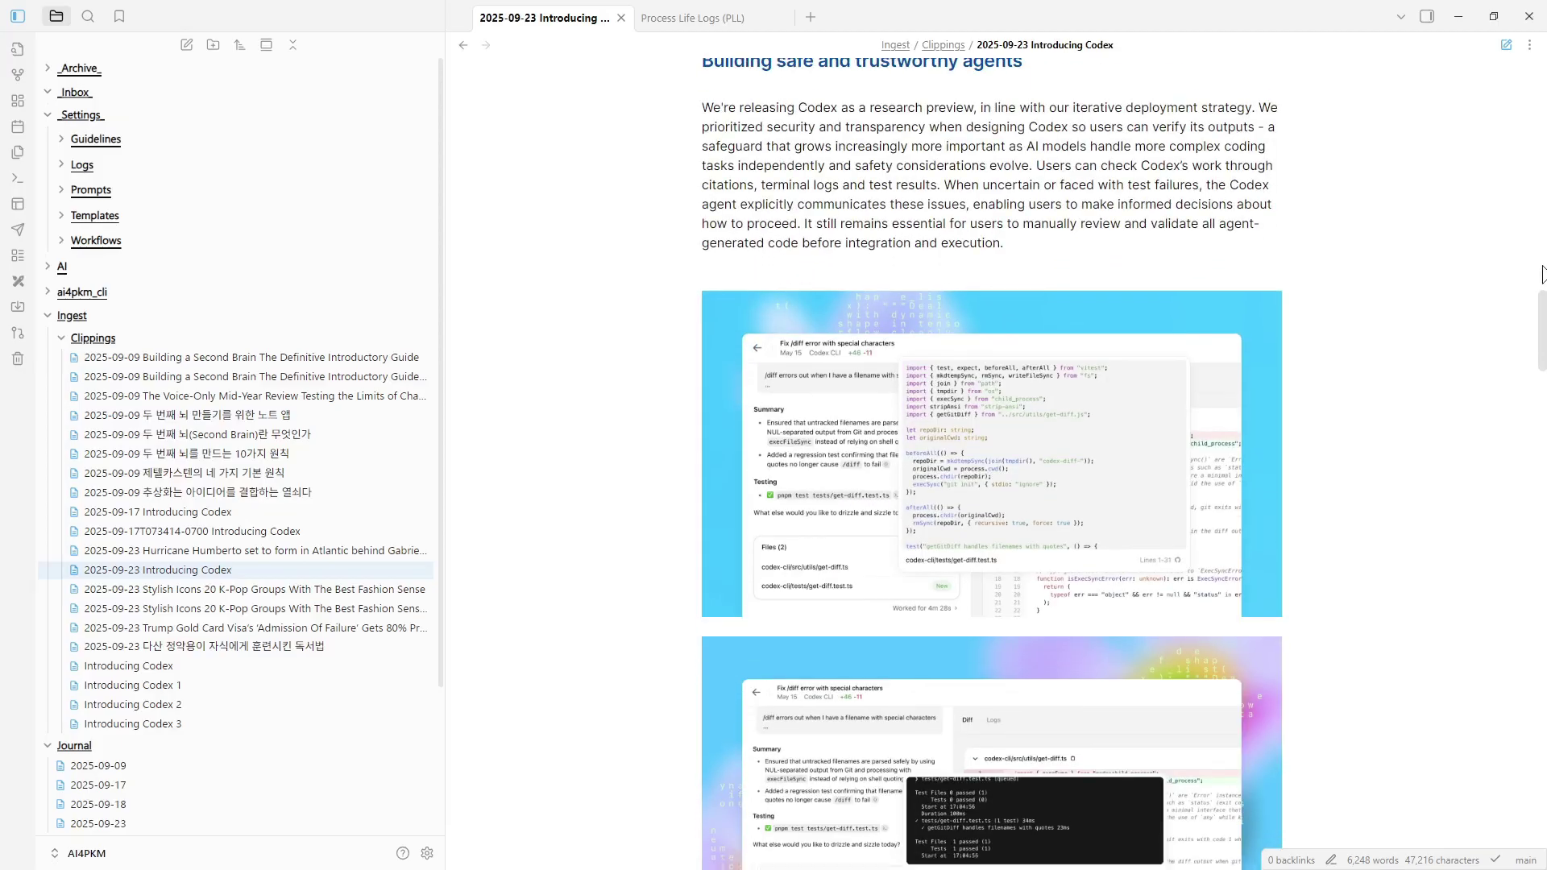
pyautogui.scroll(-20, 1523, 397)
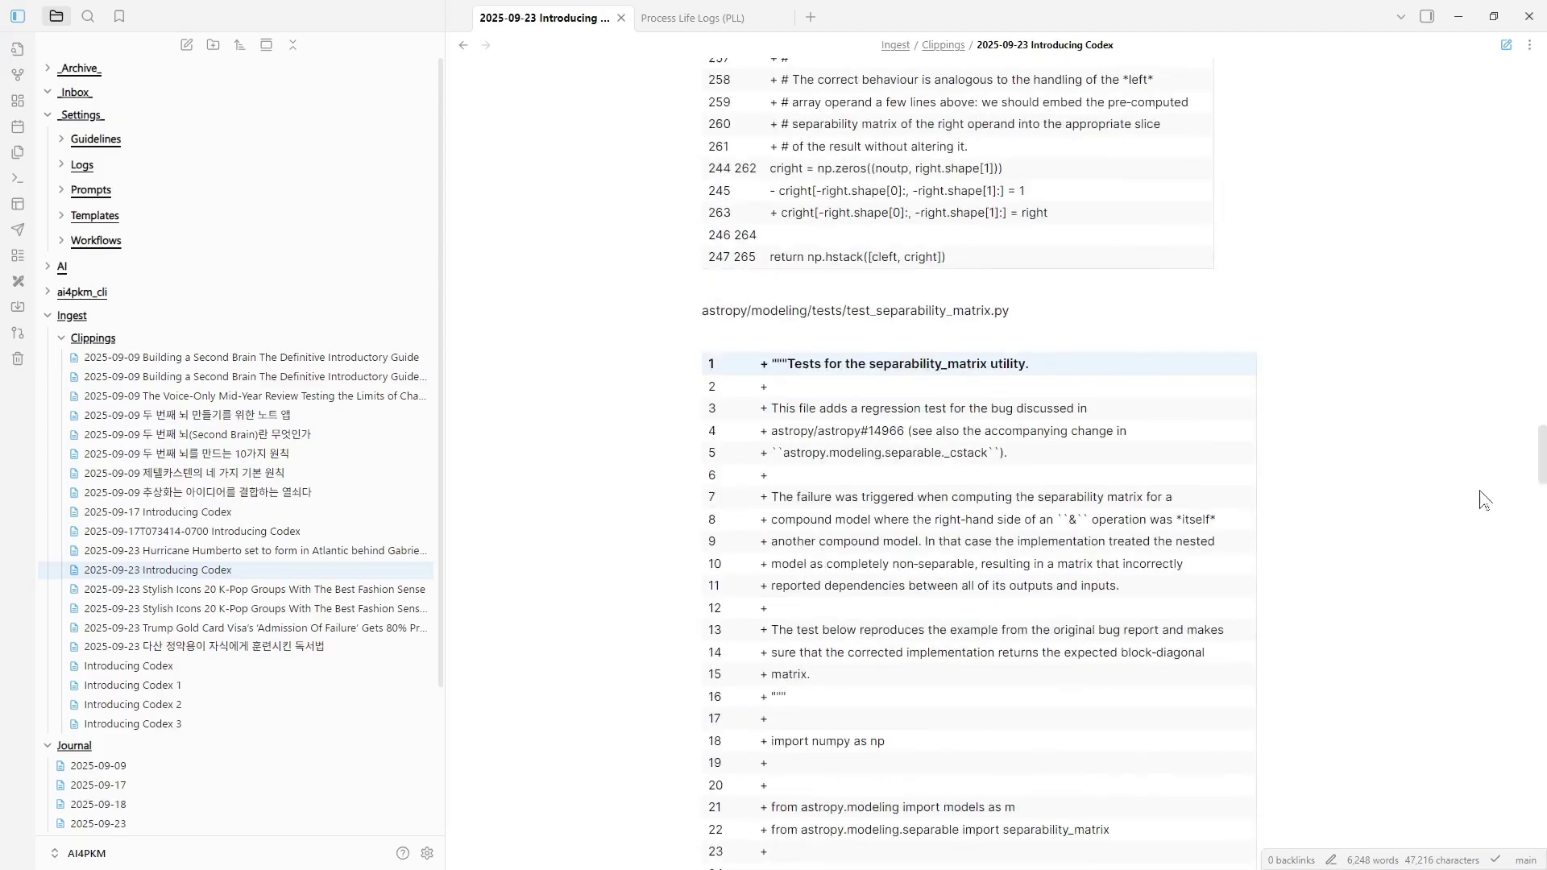
pyautogui.scroll(-15, 1474, 639)
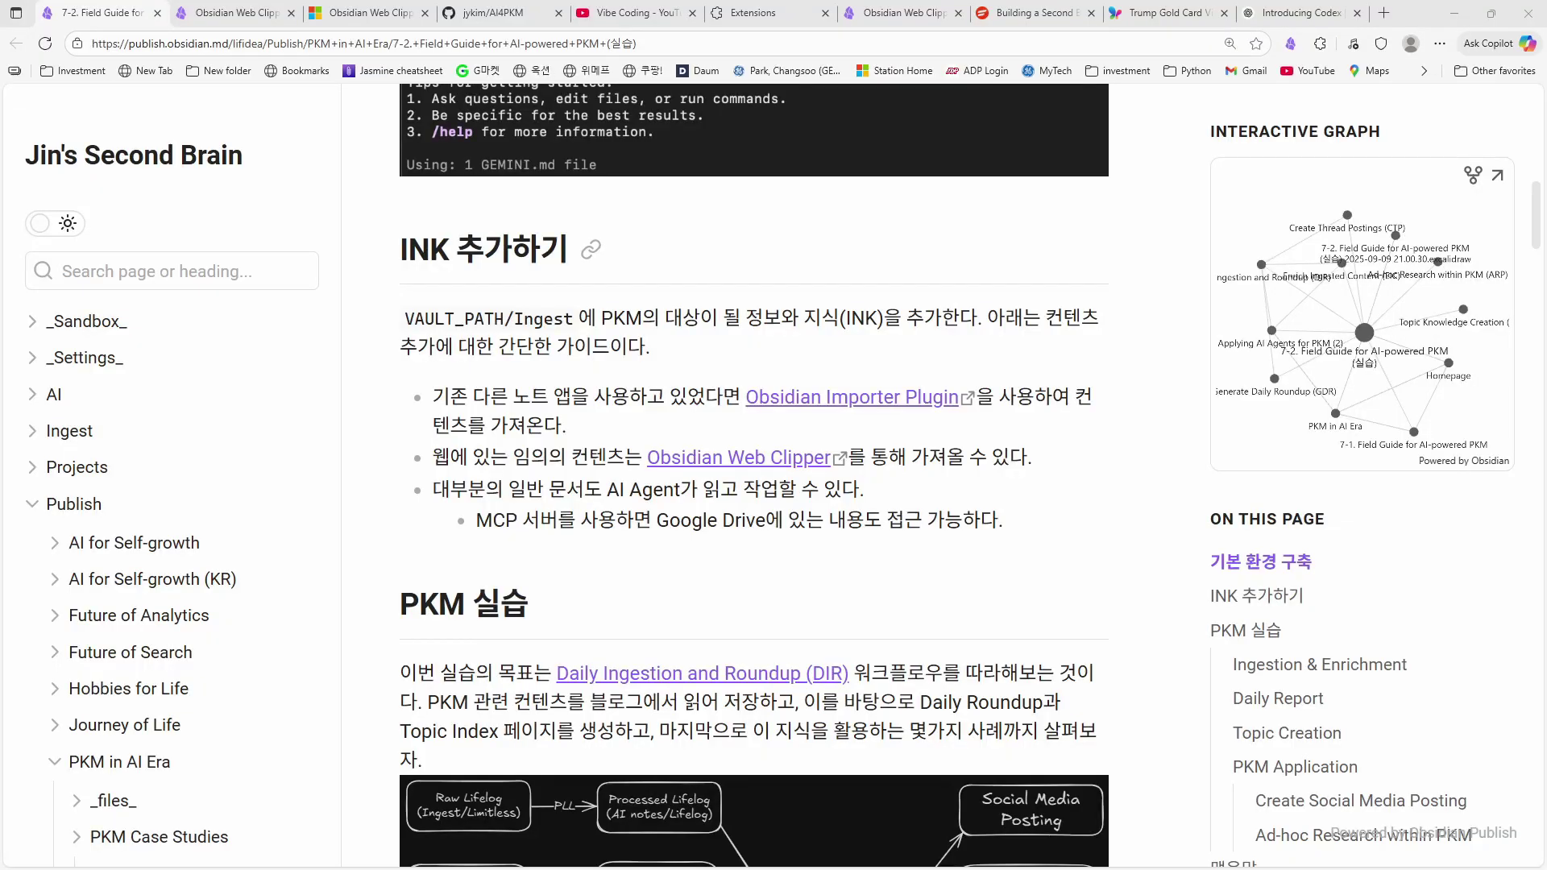
# - Switch to the browser's AI-powered PKM field guide and view the "PKM 실습" section with its Daily Roundup workflow diagram
pyautogui.moveTo(1536, 226); pyautogui.dragTo(1536, 272)
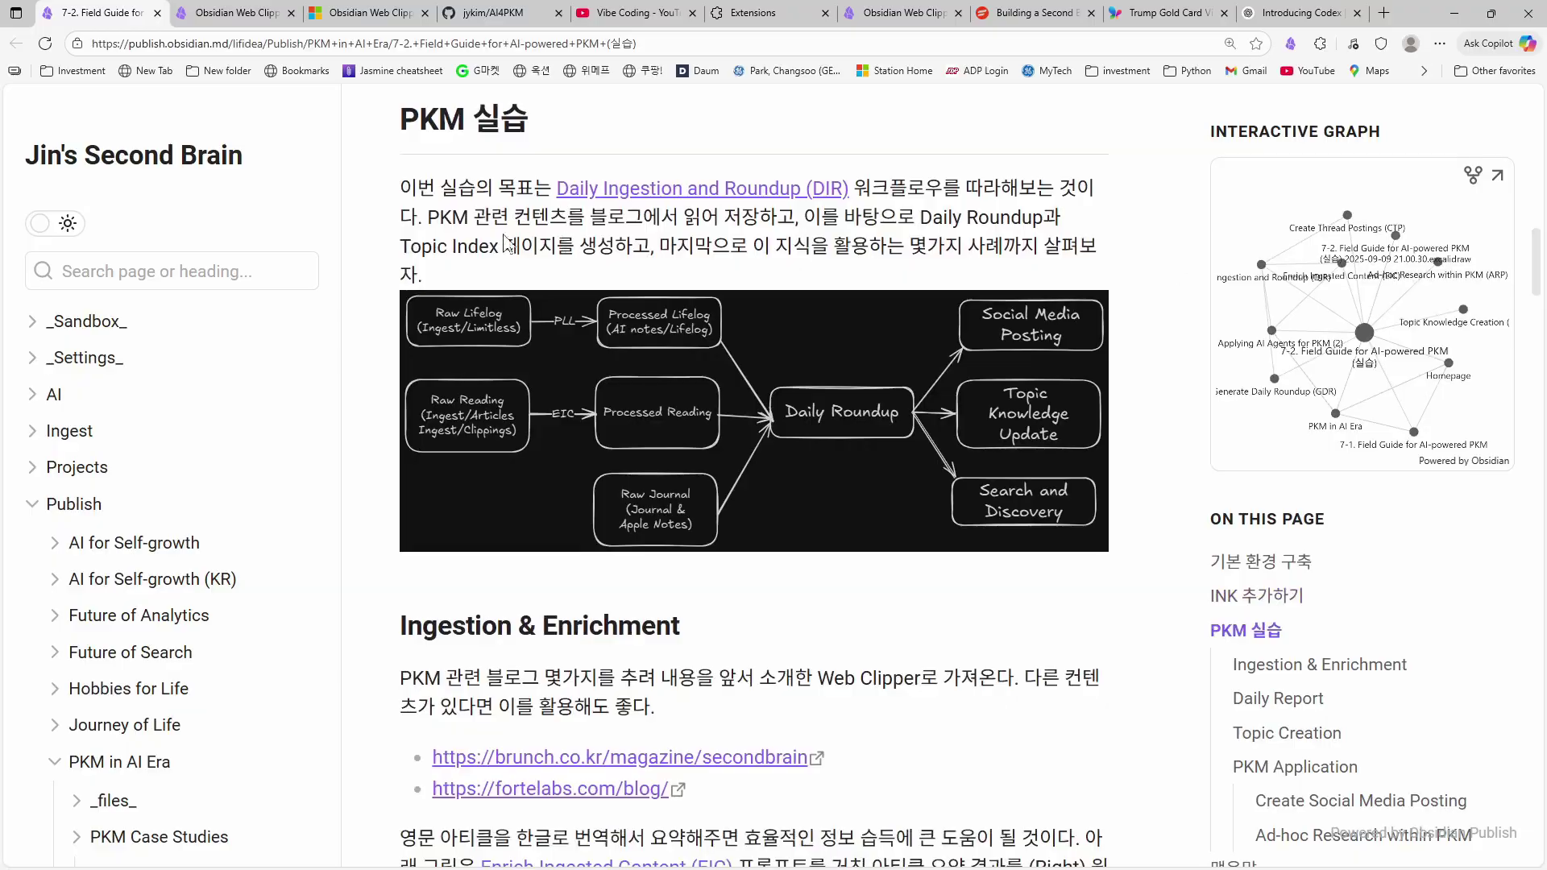